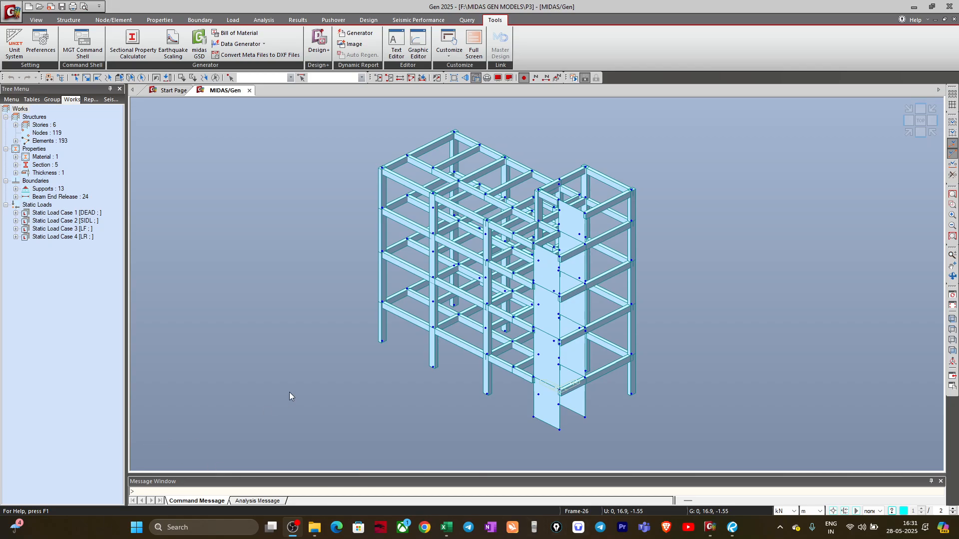
# Add a static load case named EQX with the type Earthquake (E).
pyautogui.moveTo(317, 394); pyautogui.dragTo(301, 404, button='middle')
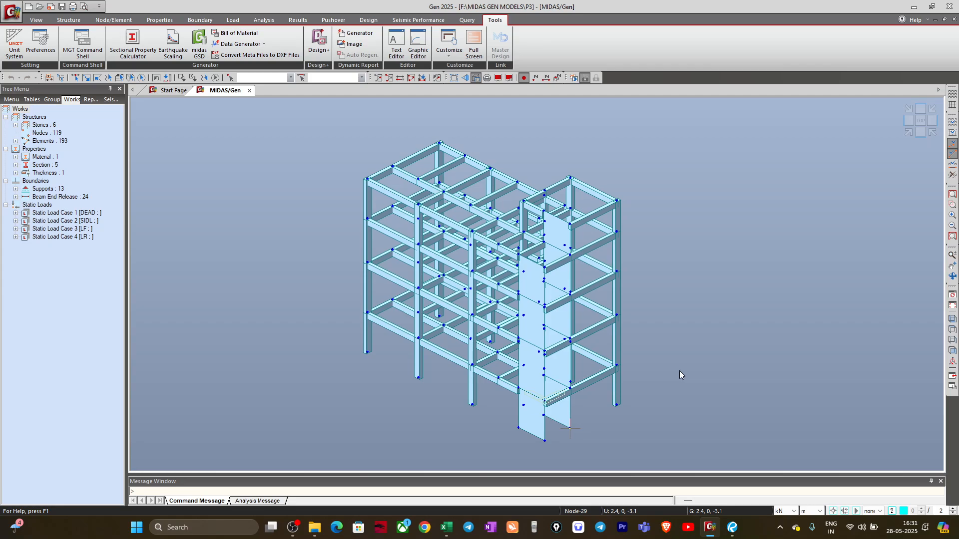
pyautogui.click(231, 21)
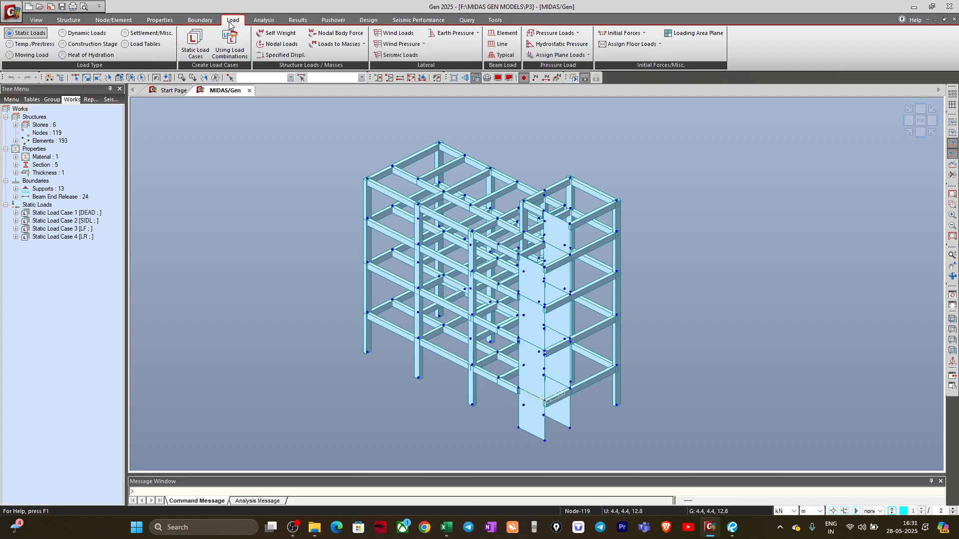
pyautogui.click(193, 49)
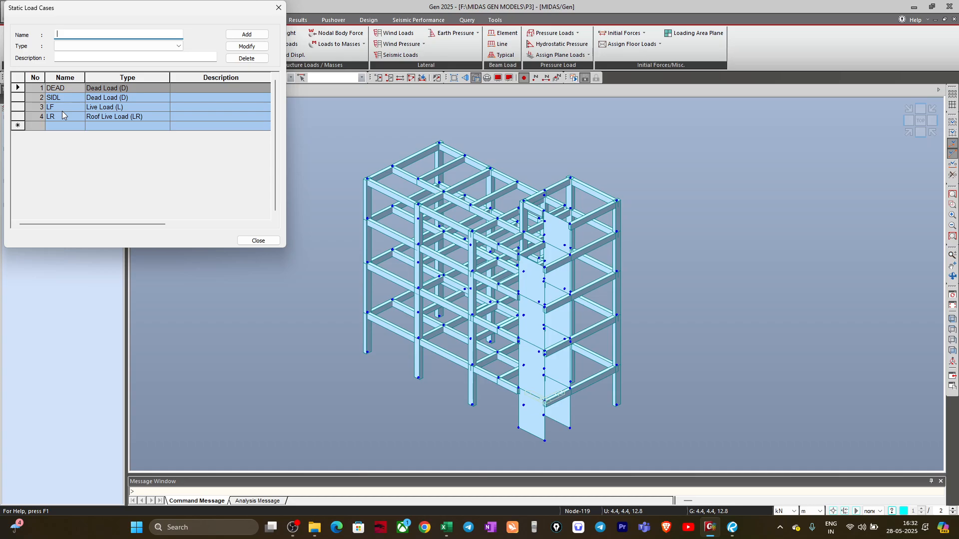
pyautogui.write('e')
pyautogui.press('BackSpace')
pyautogui.press('Tab')
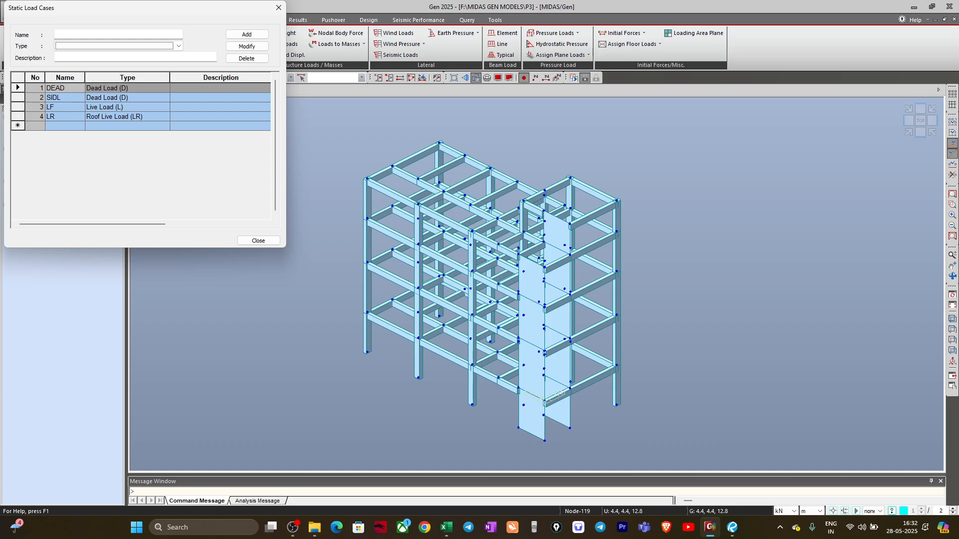
pyautogui.press('e')
pyautogui.press('Tab')
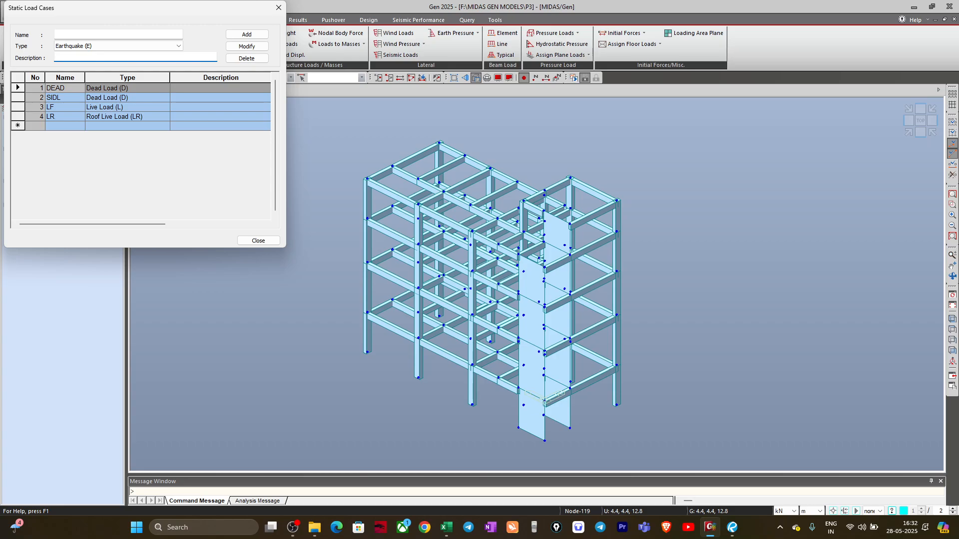
pyautogui.click(64, 35)
pyautogui.write('eq')
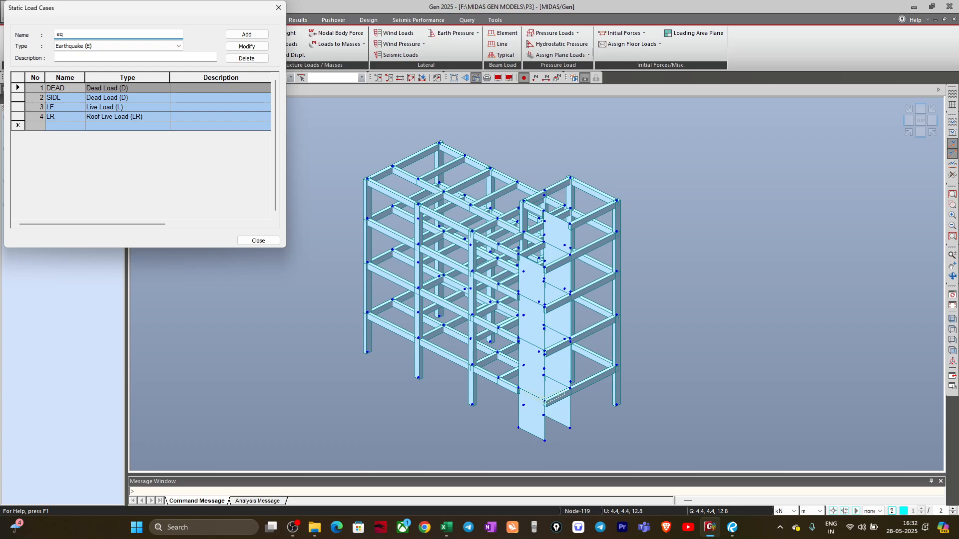
pyautogui.write('EQX')
pyautogui.click(125, 46)
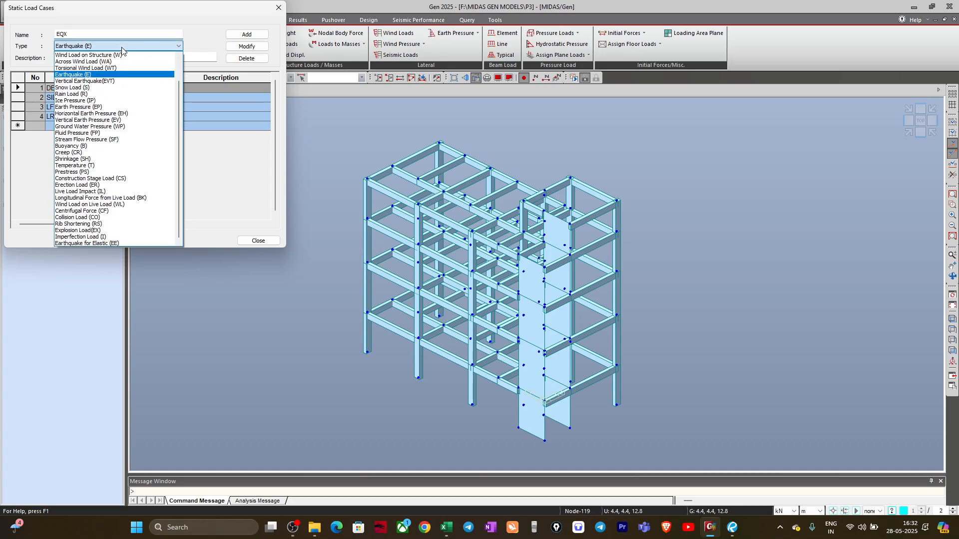
pyautogui.click(101, 75)
pyautogui.click(246, 34)
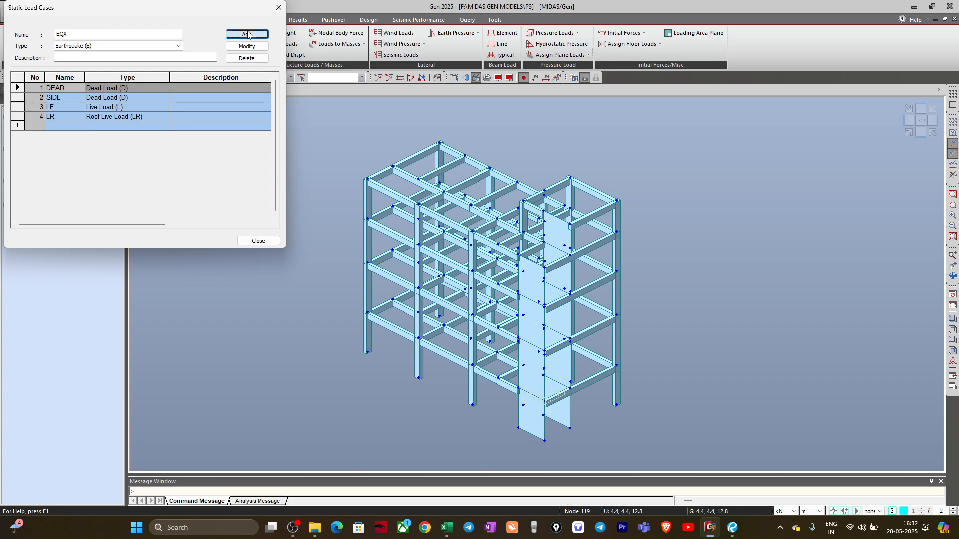
# Add two more Earthquake (E) static load cases named EQX+ECC and EQX-ECC.
pyautogui.click(74, 34)
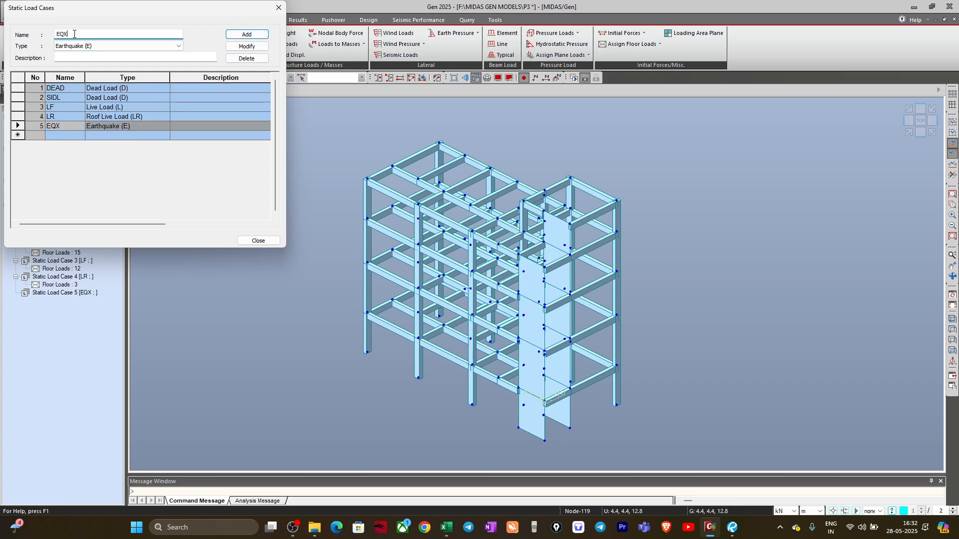
pyautogui.write('+EC')
pyautogui.write('CC')
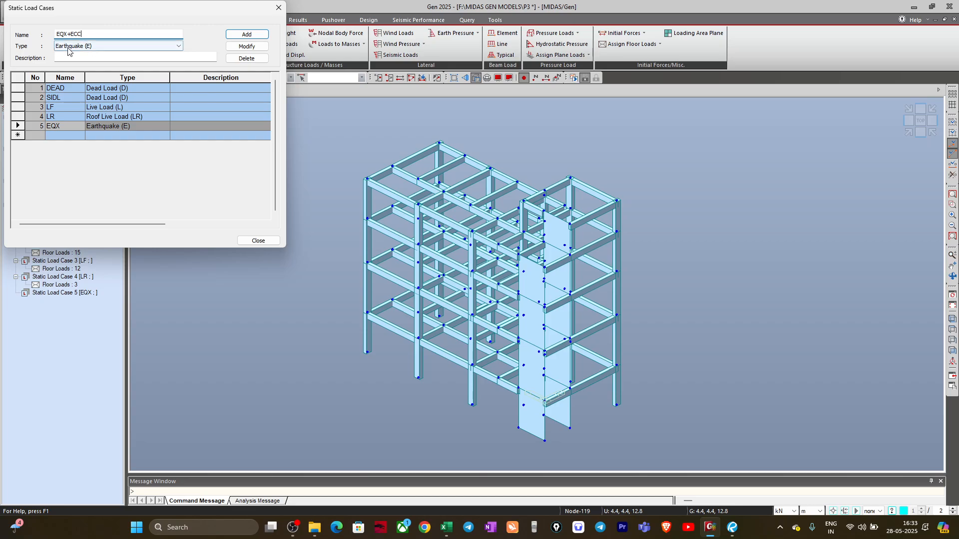
pyautogui.click(246, 34)
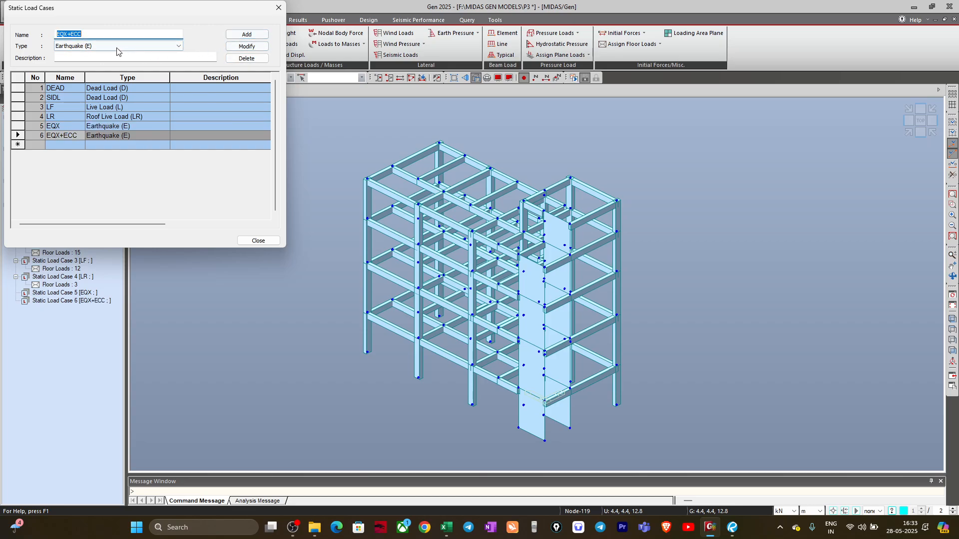
pyautogui.click(70, 34)
pyautogui.press('BackSpace')
pyautogui.write('-')
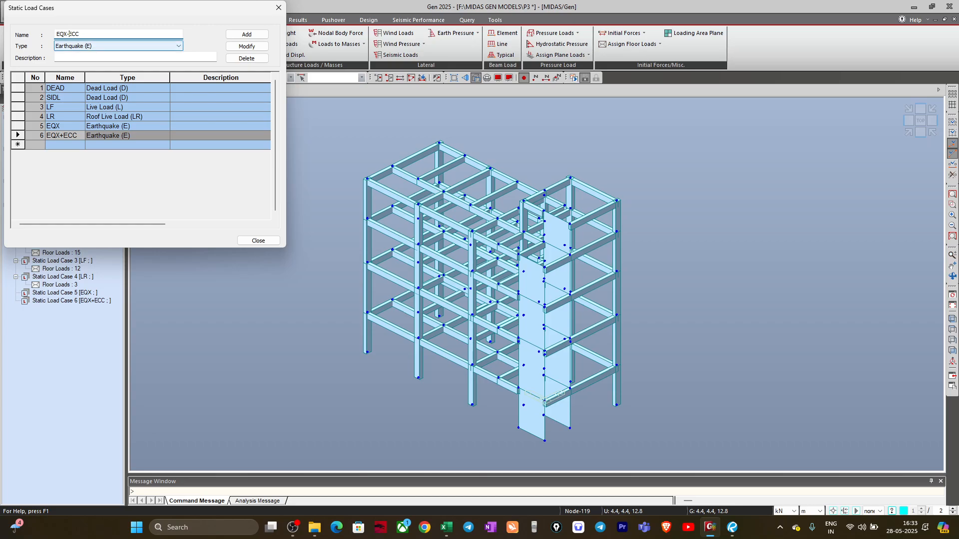
pyautogui.click(247, 34)
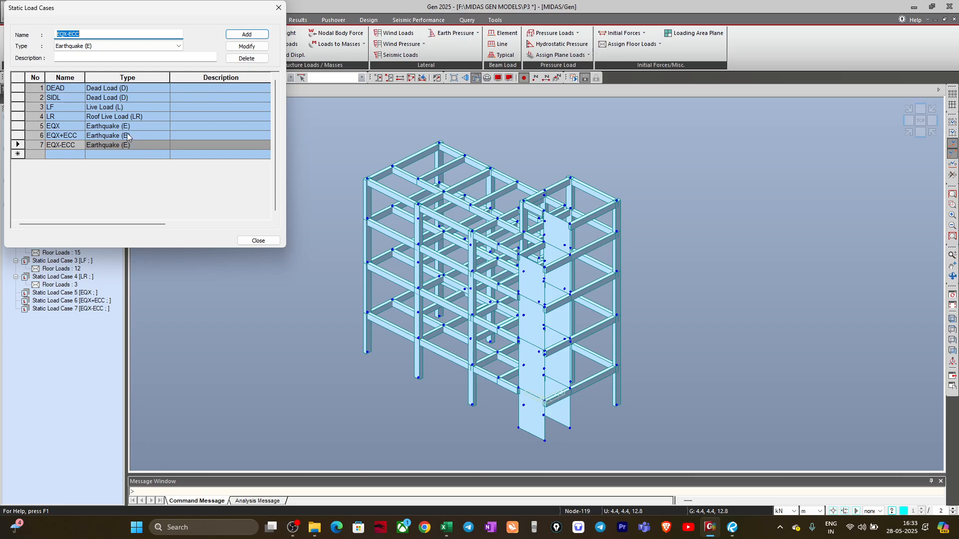
# Add an Earthquake (E) static load case named EQY for the Y direction.
pyautogui.click(82, 34)
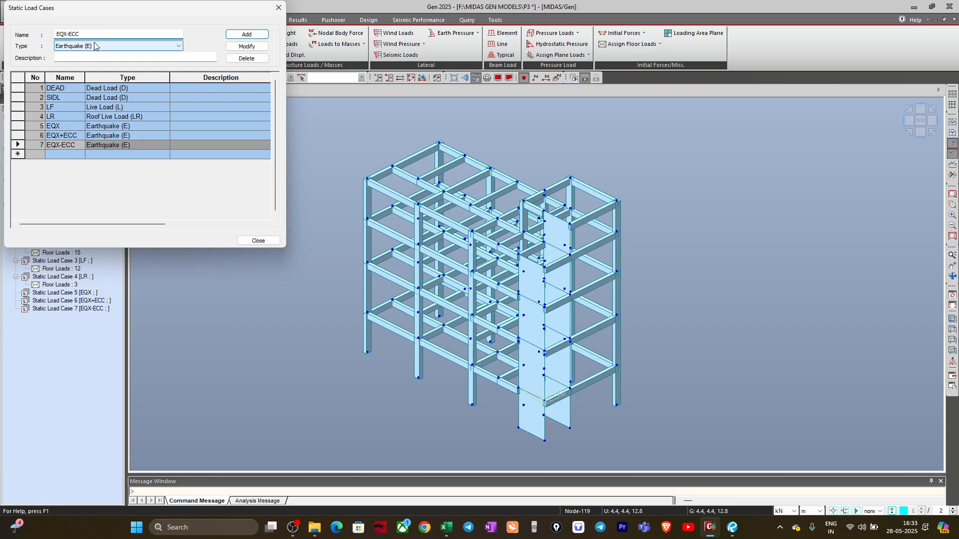
pyautogui.press('BackSpace')
pyautogui.press('BackSpace')
pyautogui.press('BackSpace')
pyautogui.press('BackSpace')
pyautogui.press('BackSpace')
pyautogui.write('Y')
pyautogui.click(247, 34)
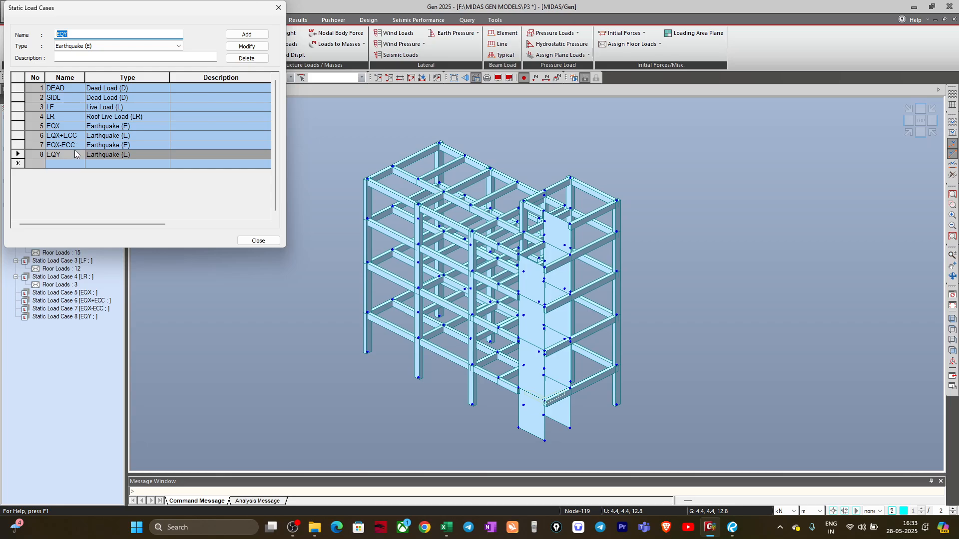
# Add the Earthquake (E) load cases EQY+ECC and EQY-ECC, then finish defining the static load cases.
pyautogui.click(73, 32)
pyautogui.write('+ECC')
pyautogui.click(246, 34)
pyautogui.click(91, 34)
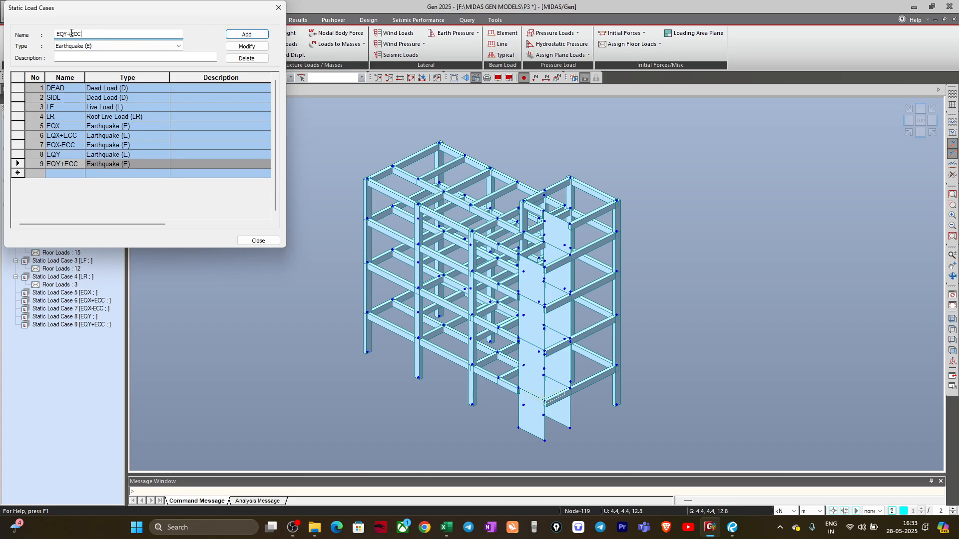
pyautogui.click(70, 33)
pyautogui.press('BackSpace')
pyautogui.write('-')
pyautogui.click(247, 34)
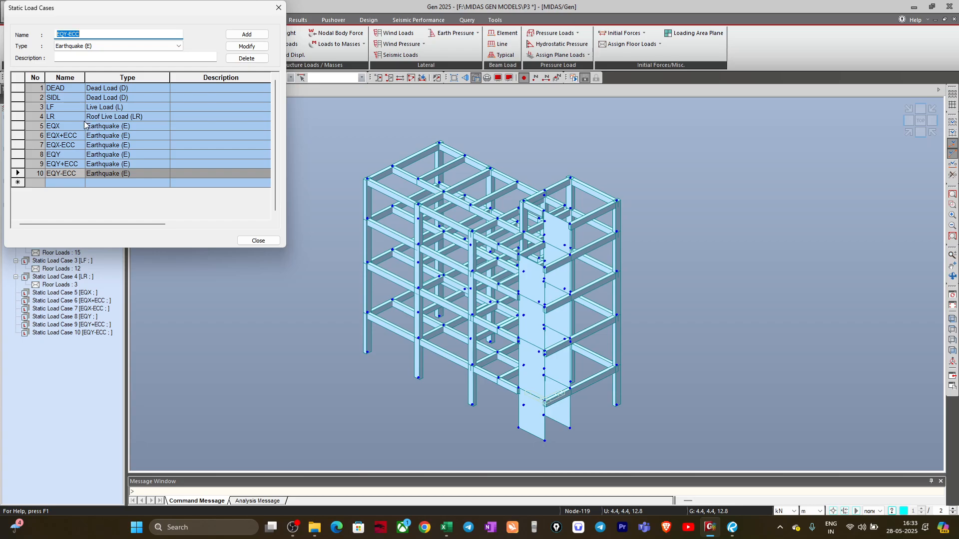
pyautogui.moveTo(70, 127); pyautogui.dragTo(62, 171)
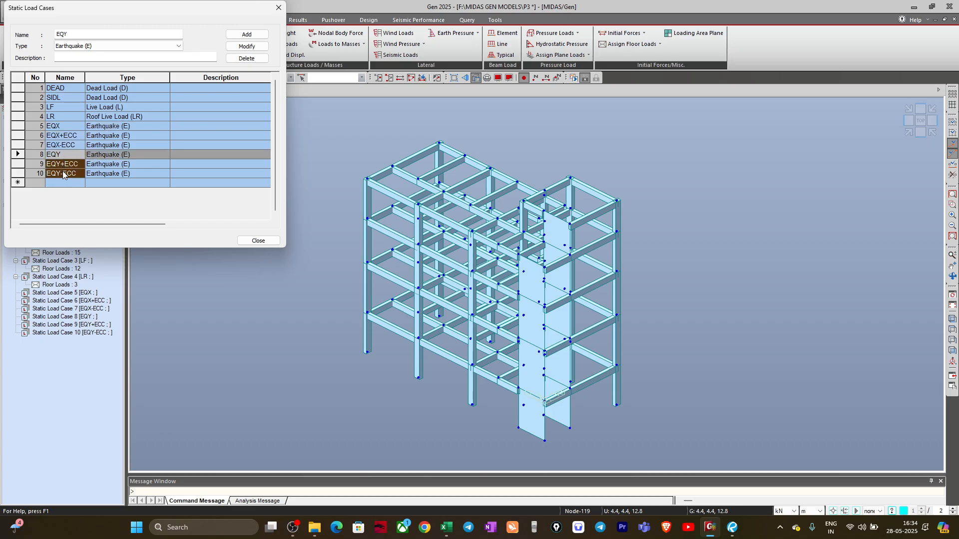
pyautogui.click(64, 135)
pyautogui.click(64, 145)
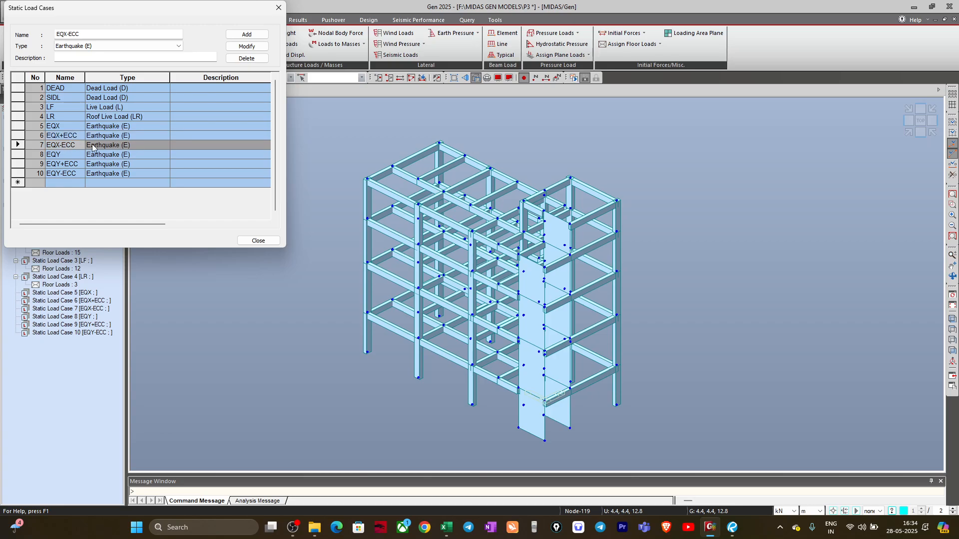
pyautogui.click(70, 137)
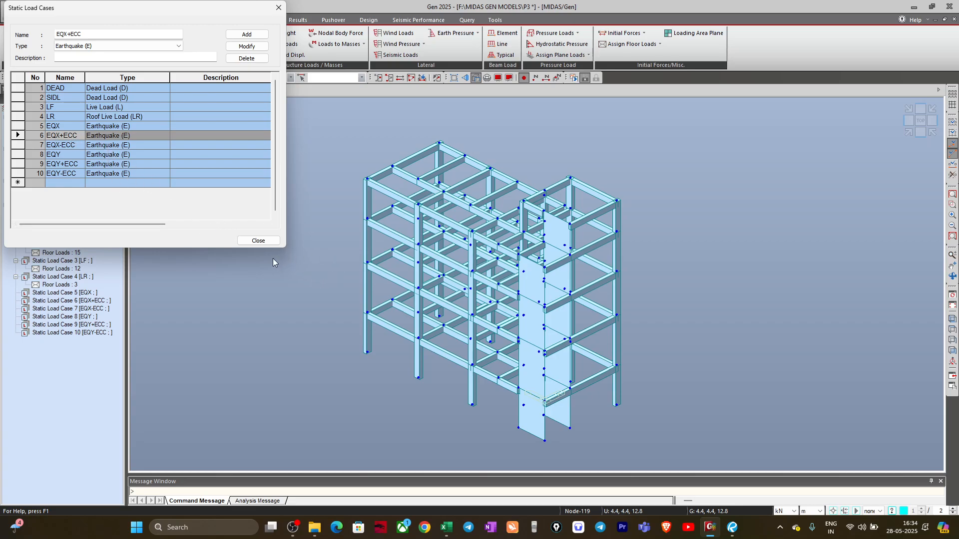
pyautogui.click(246, 243)
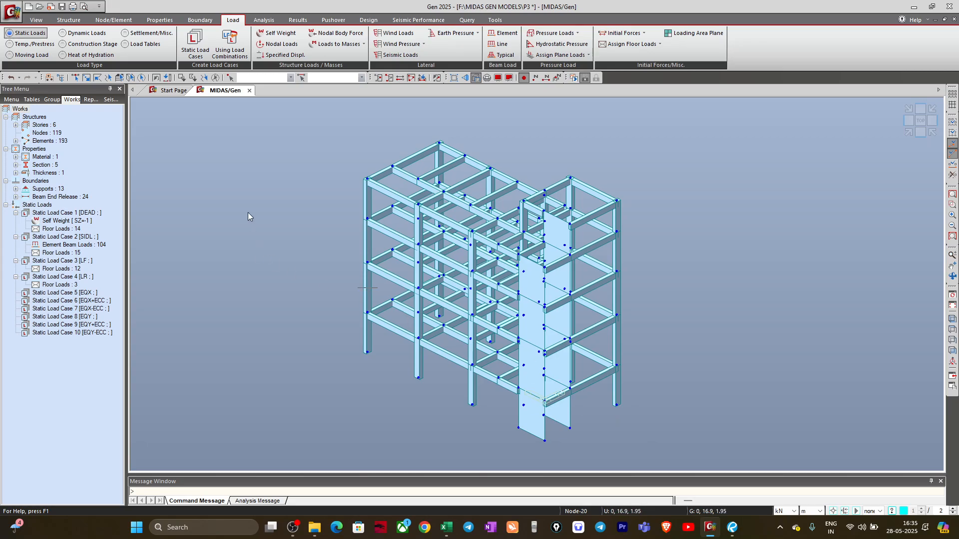
# Set the structure type to convert self-weight into masses in the X, Y, Z directions.
pyautogui.click(67, 20)
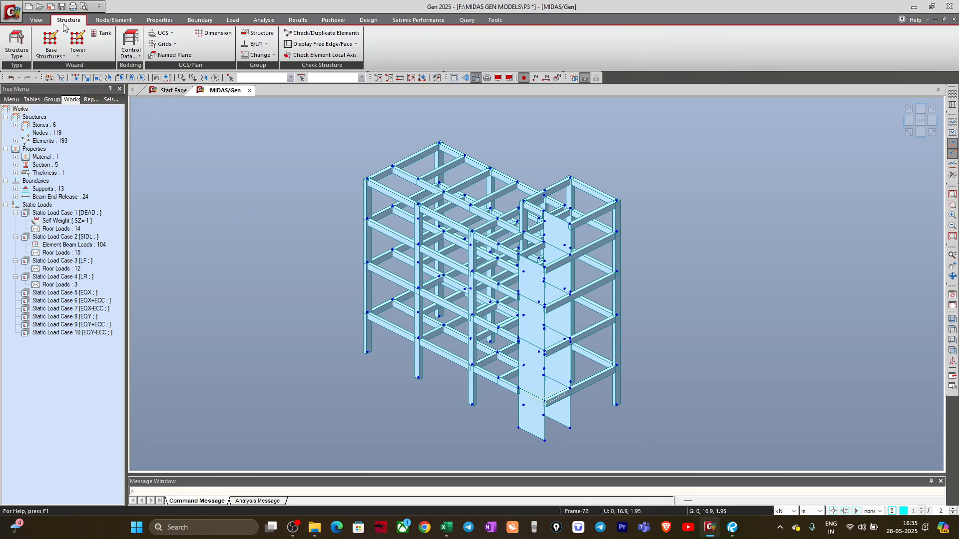
pyautogui.click(17, 45)
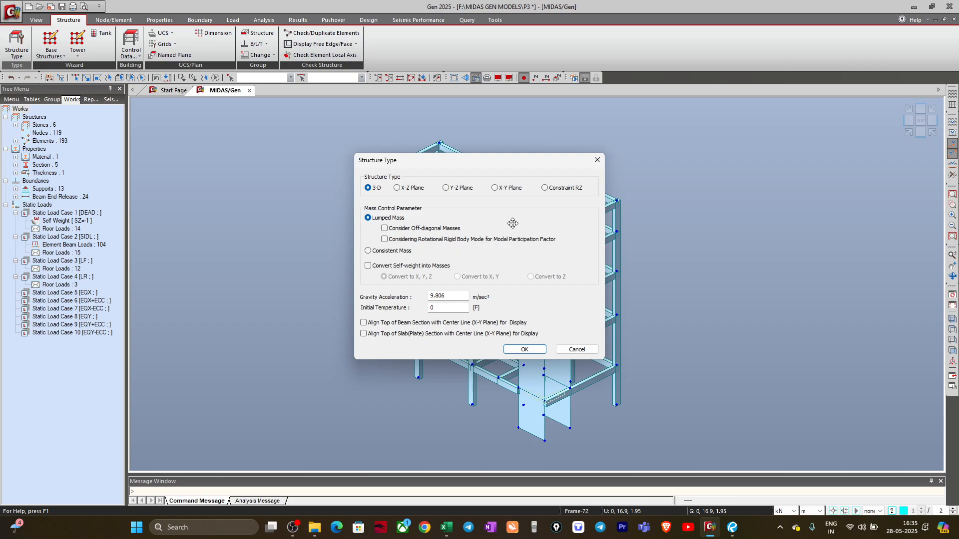
pyautogui.moveTo(394, 175); pyautogui.dragTo(329, 170)
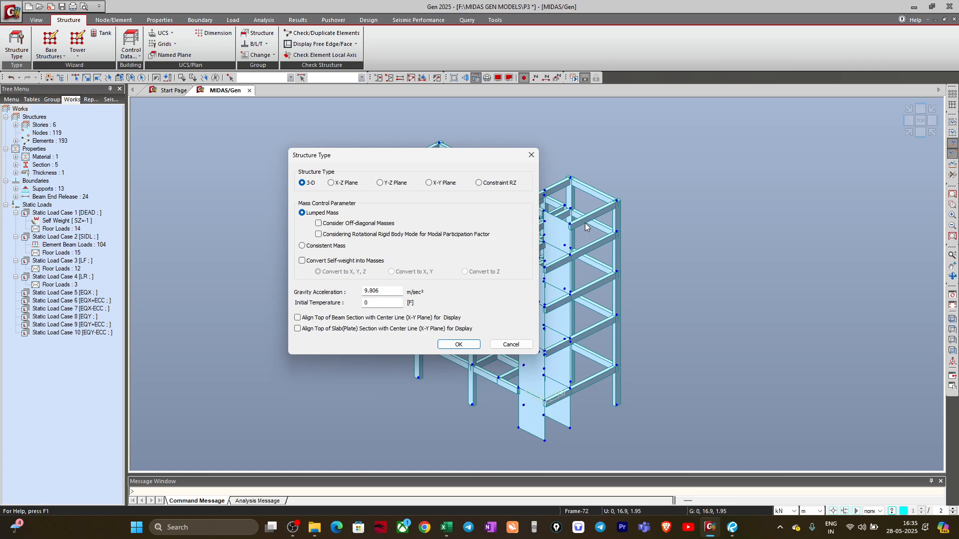
pyautogui.click(354, 263)
pyautogui.click(406, 272)
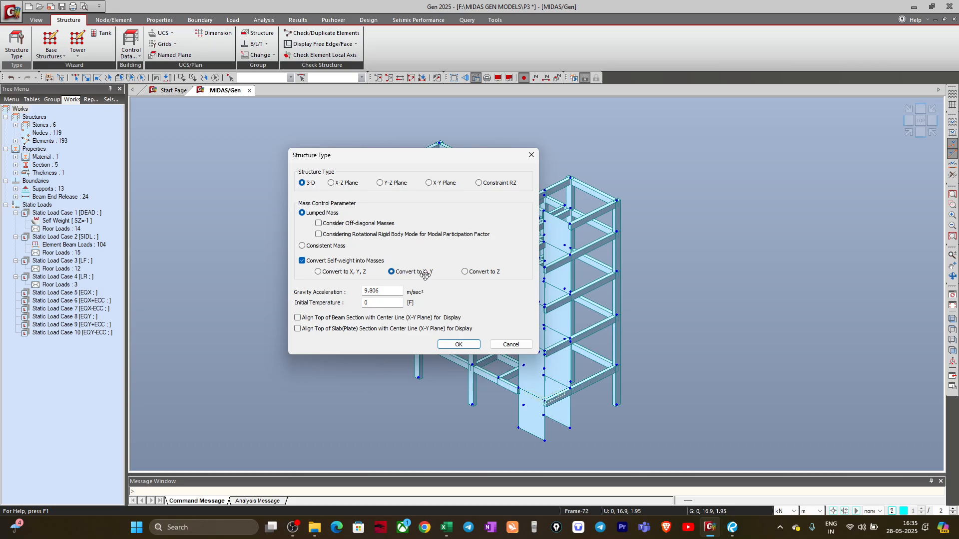
pyautogui.click(340, 273)
pyautogui.click(458, 345)
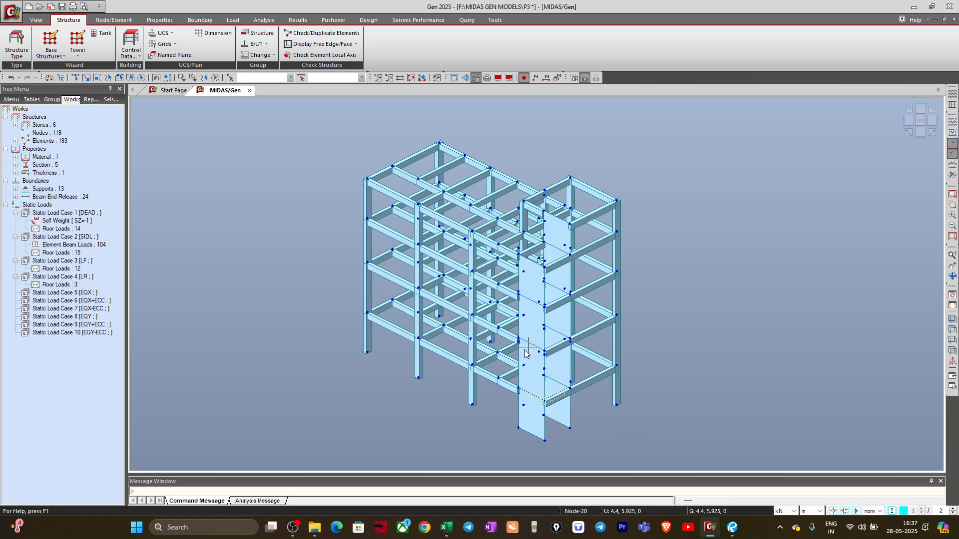
# Start Loads to Masses with mass direction X, Y, Z and exclude Pressure (Hydrostatic) from the load types for converting.
pyautogui.click(77, 221)
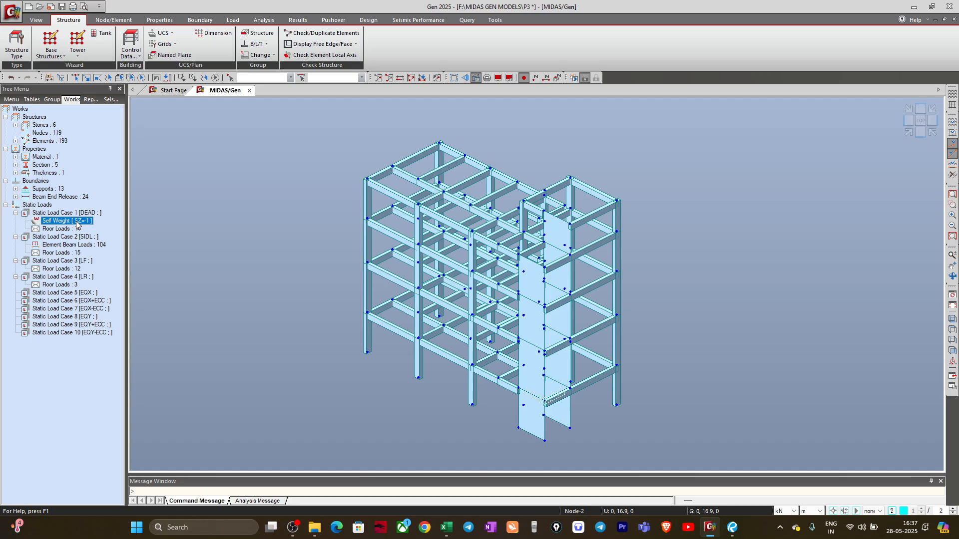
pyautogui.click(94, 214)
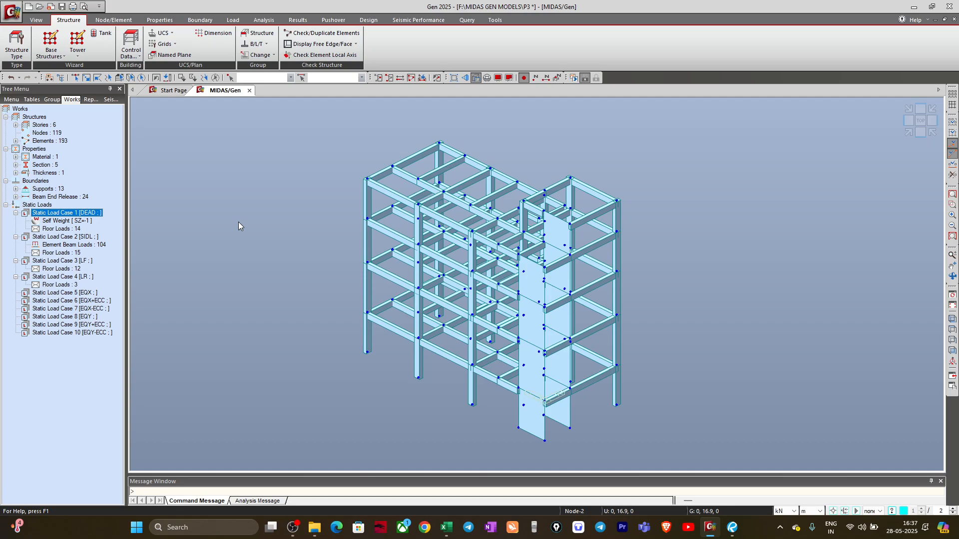
pyautogui.click(232, 19)
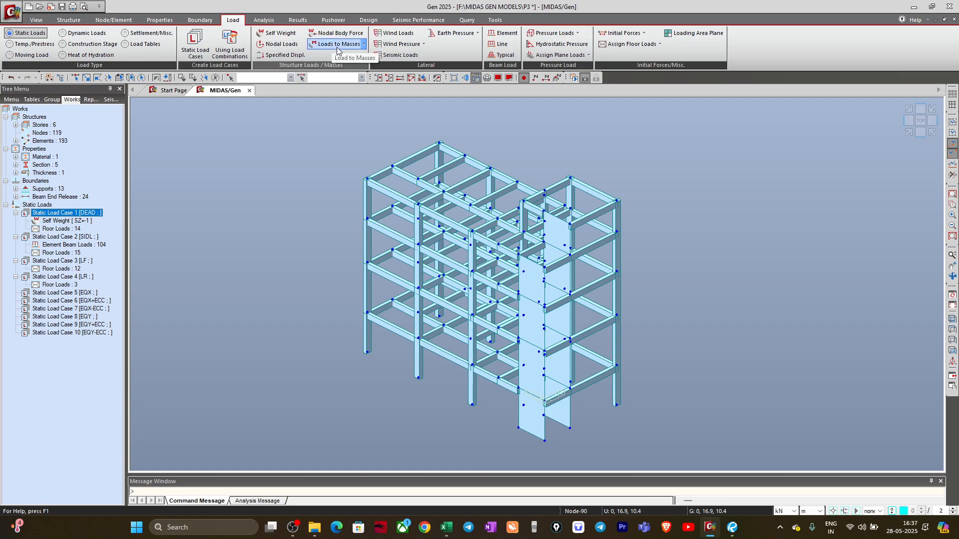
pyautogui.click(365, 45)
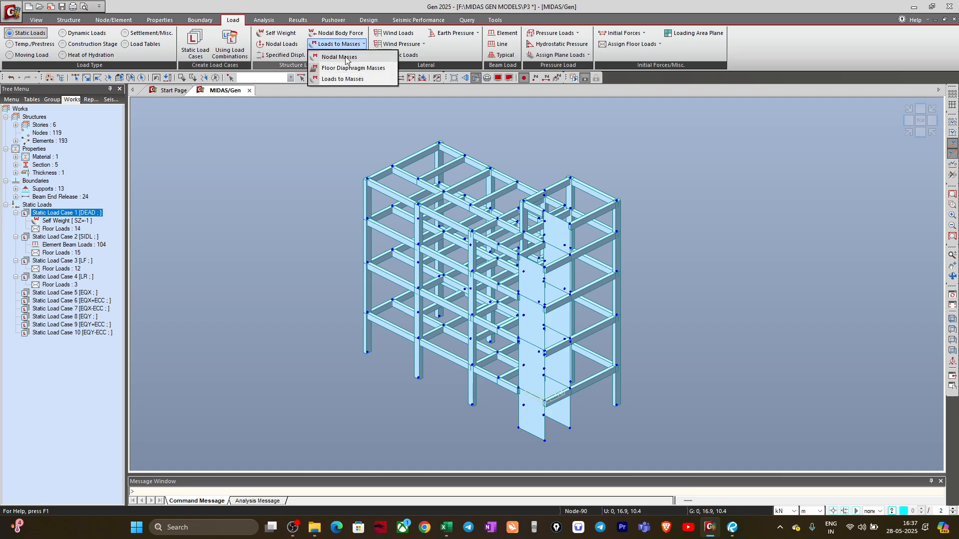
pyautogui.click(340, 47)
pyautogui.click(339, 45)
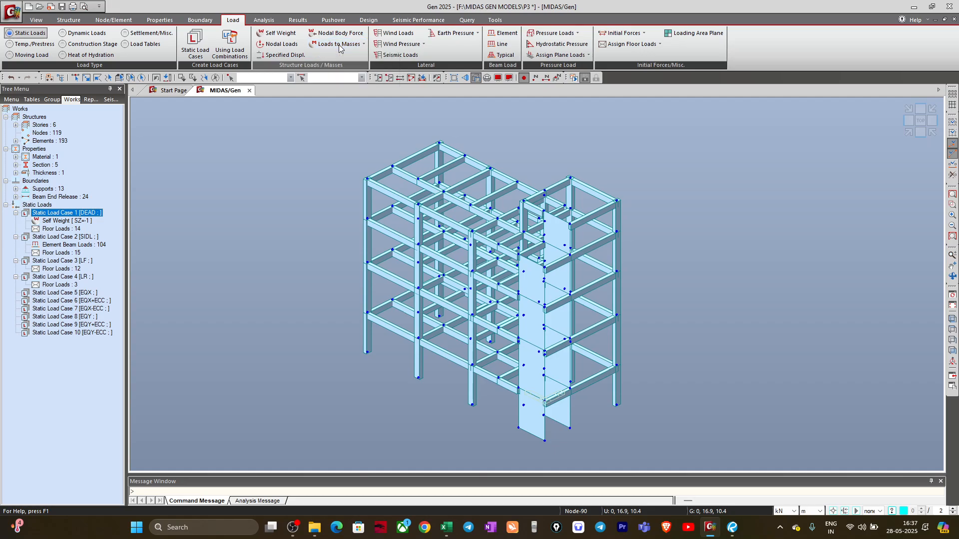
pyautogui.moveTo(48, 29); pyautogui.dragTo(135, 41)
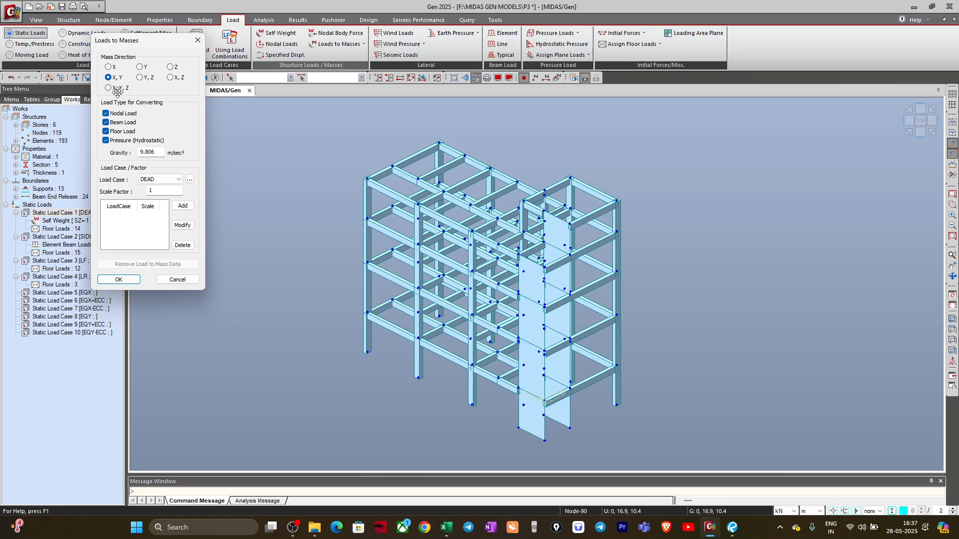
pyautogui.click(113, 88)
pyautogui.click(116, 143)
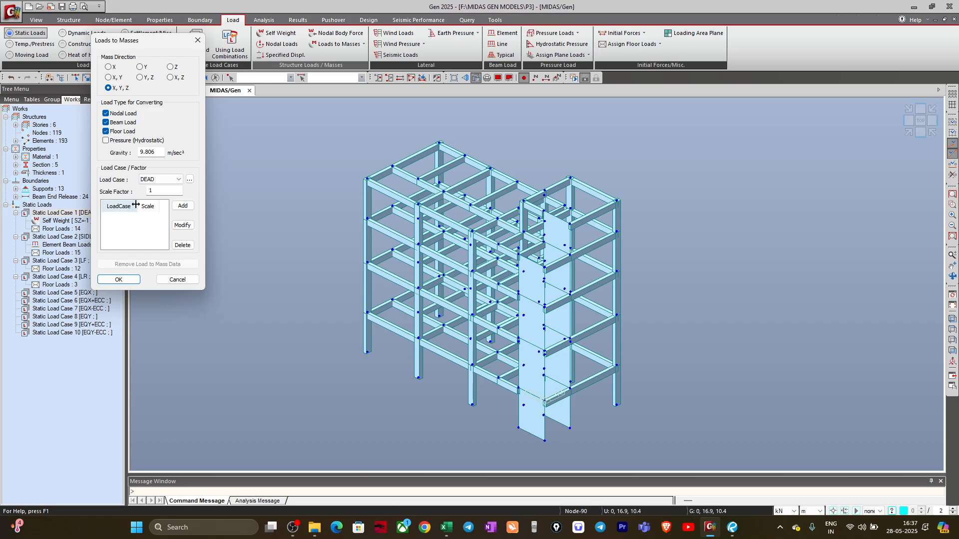
# Add the DEAD load case to the load-to-mass conversion with a scale factor of 1.
pyautogui.doubleClick(159, 152)
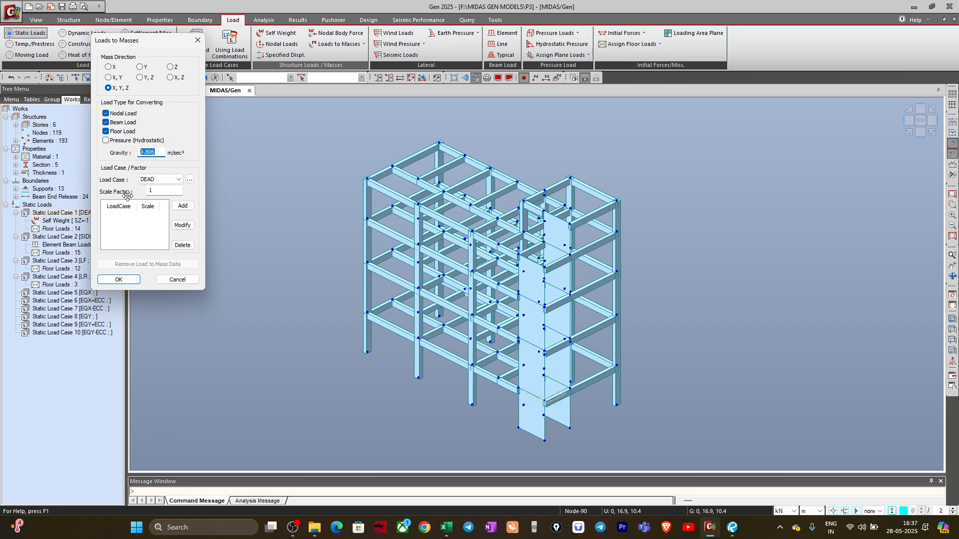
pyautogui.click(161, 180)
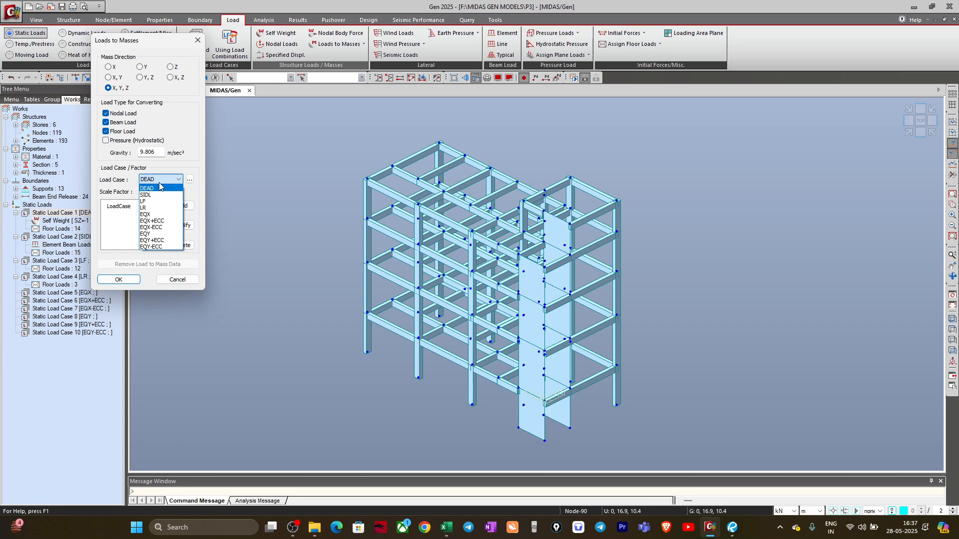
pyautogui.click(119, 196)
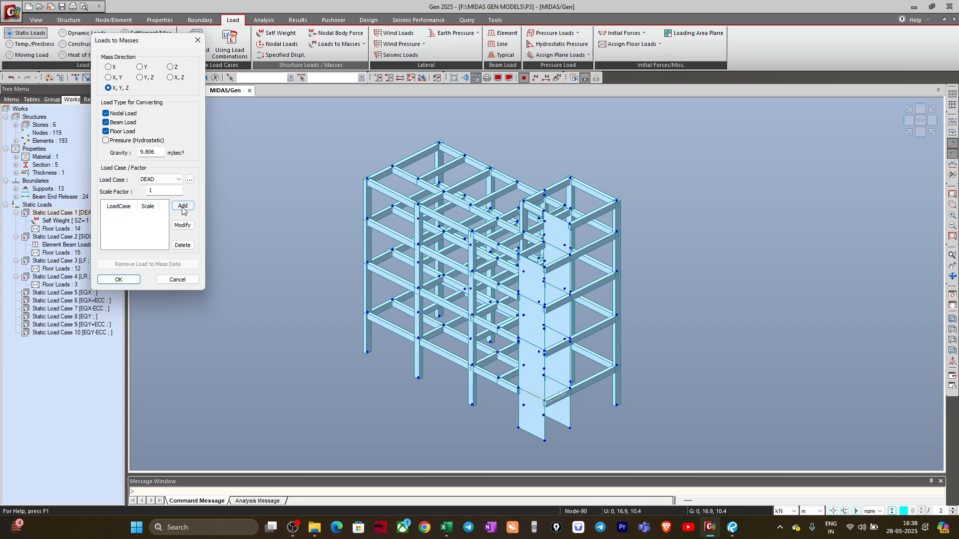
pyautogui.click(153, 180)
pyautogui.click(153, 180)
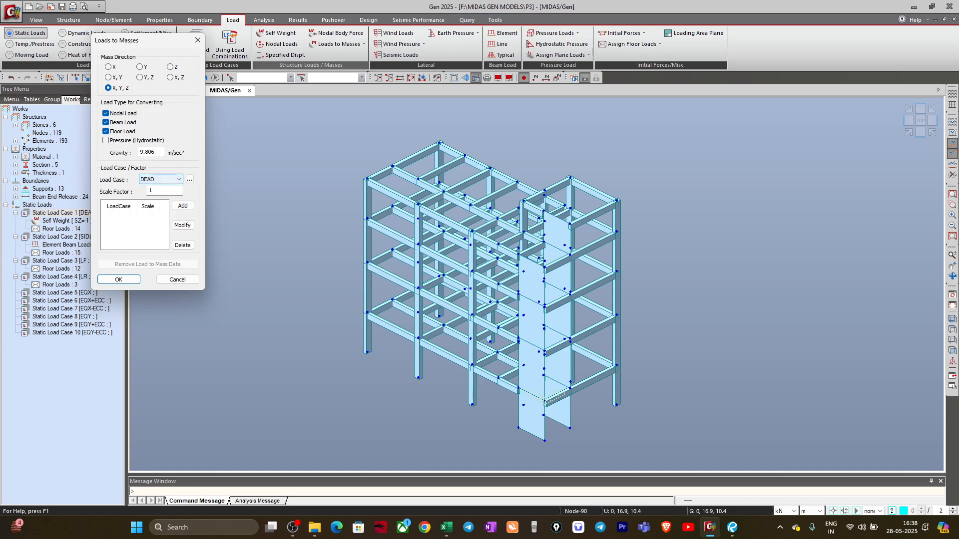
pyautogui.doubleClick(152, 191)
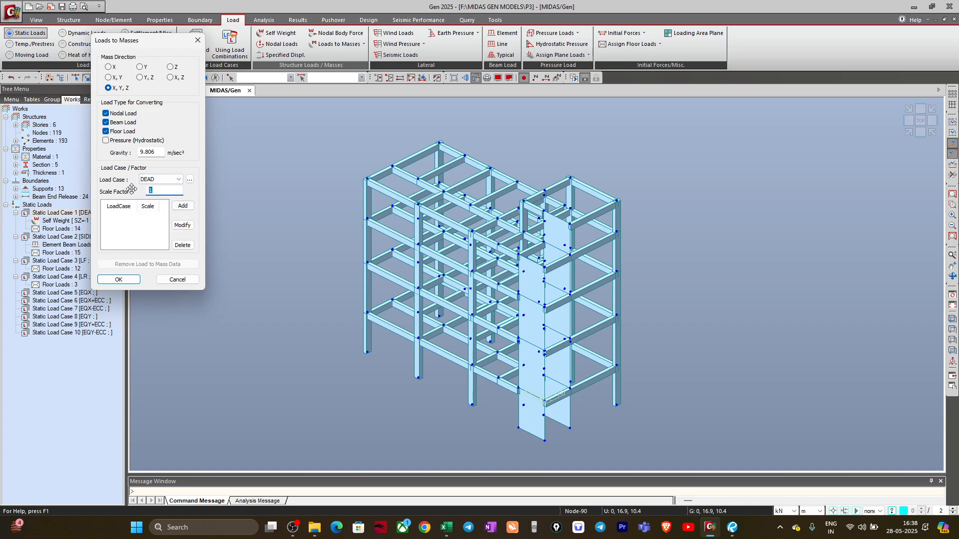
pyautogui.click(183, 206)
# Add the SIDL load case to the mass conversion with a scale factor of 1.
pyautogui.click(149, 180)
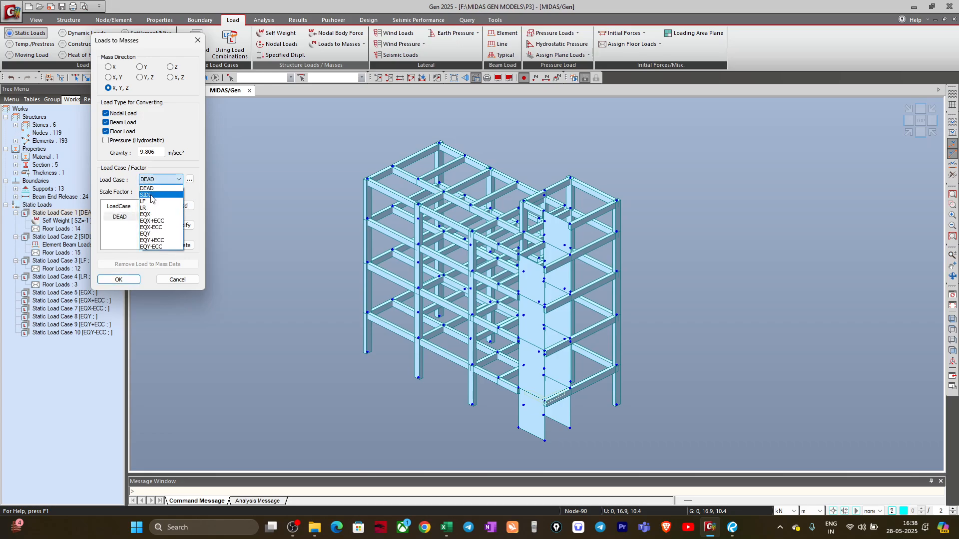
pyautogui.click(150, 194)
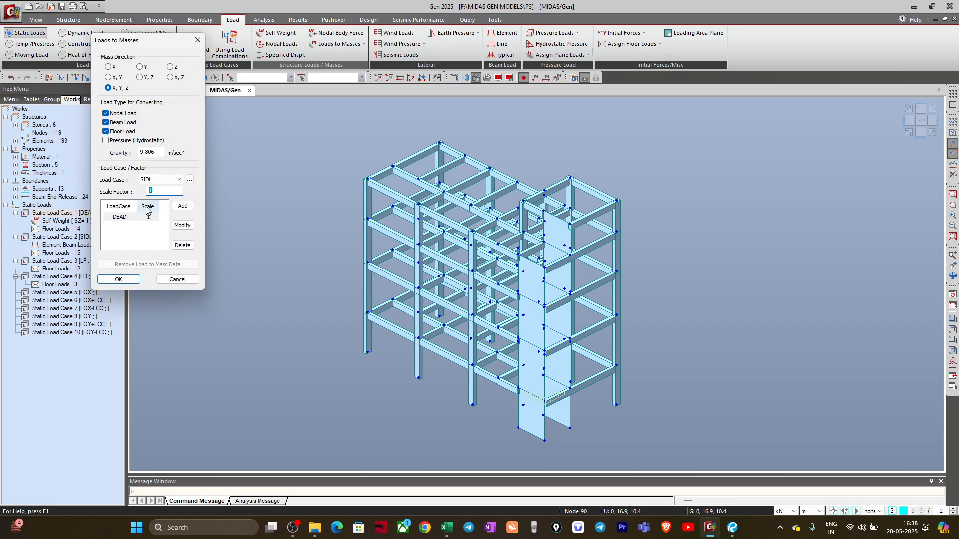
pyautogui.click(182, 206)
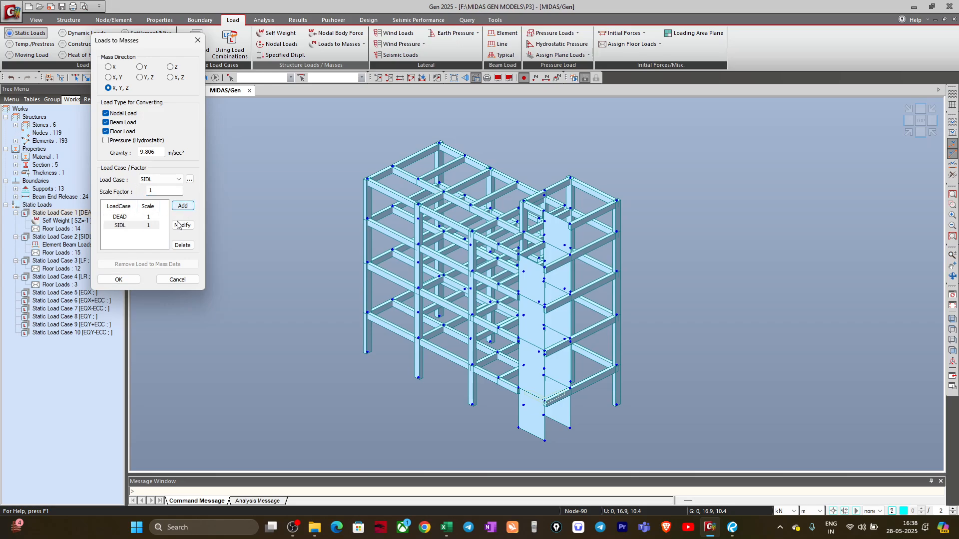
# Add the LF load case to the mass conversion with a scale factor of 0.25 and apply the load-to-mass settings.
pyautogui.click(150, 179)
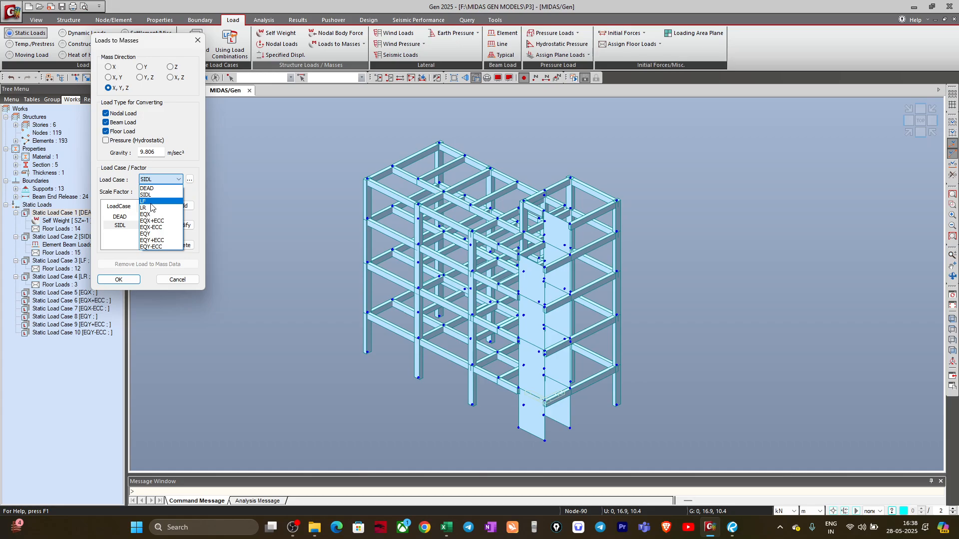
pyautogui.click(152, 202)
pyautogui.click(154, 192)
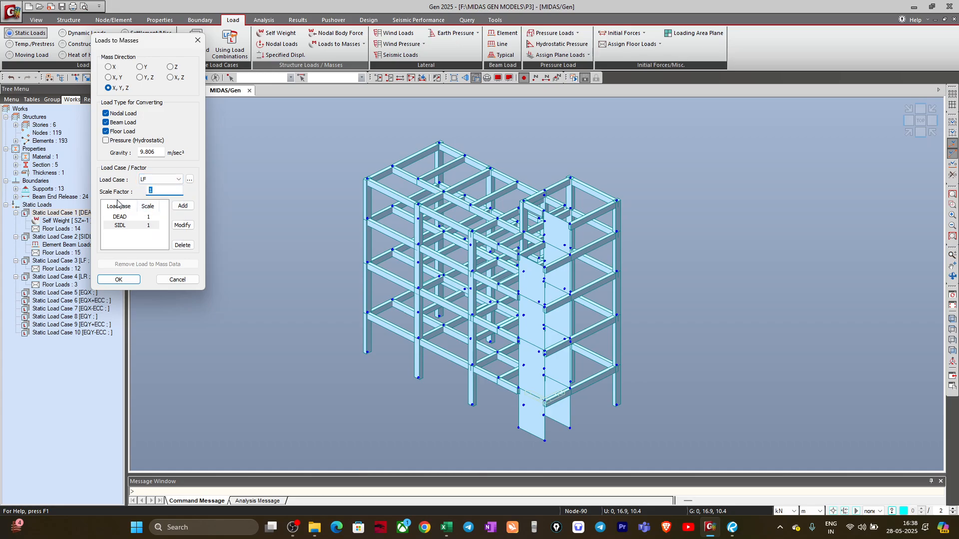
pyautogui.write('0.25')
pyautogui.click(184, 205)
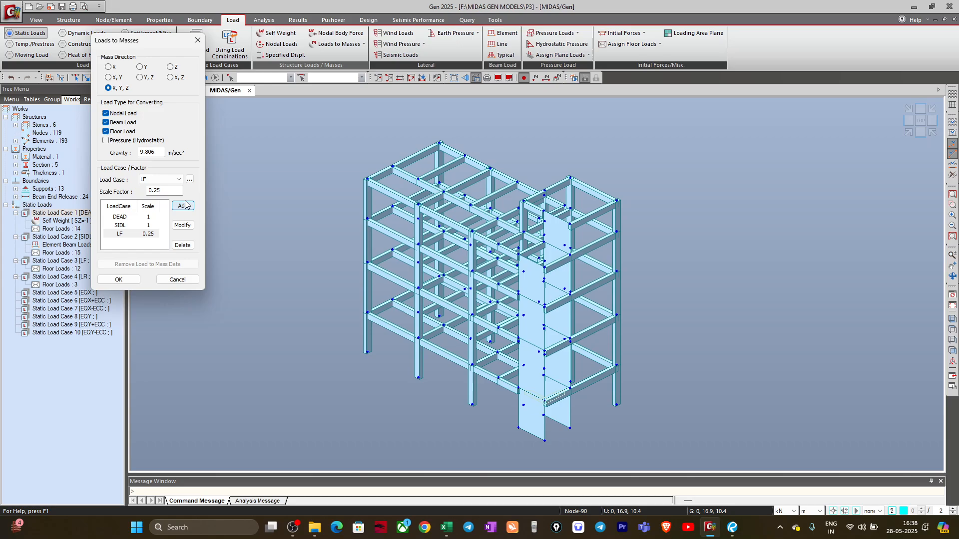
pyautogui.click(148, 216)
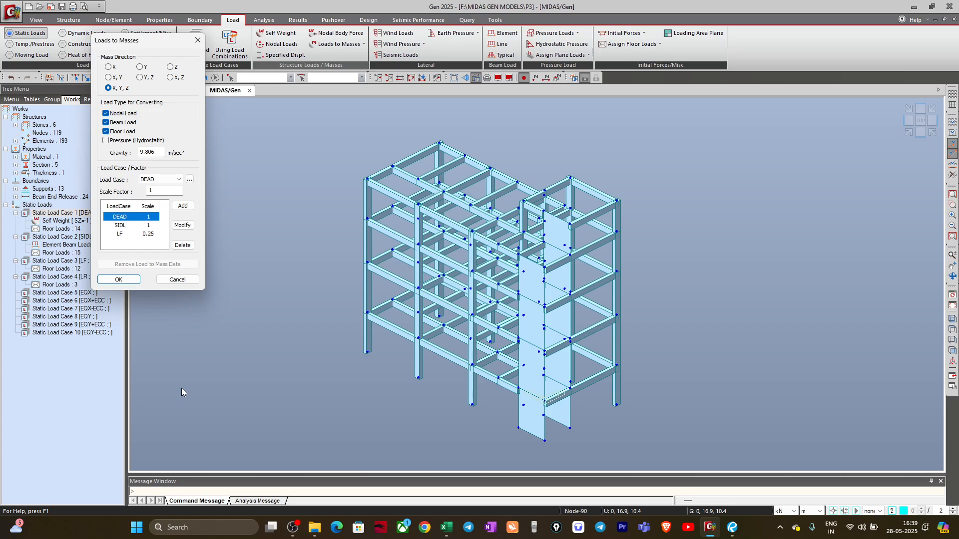
pyautogui.click(125, 282)
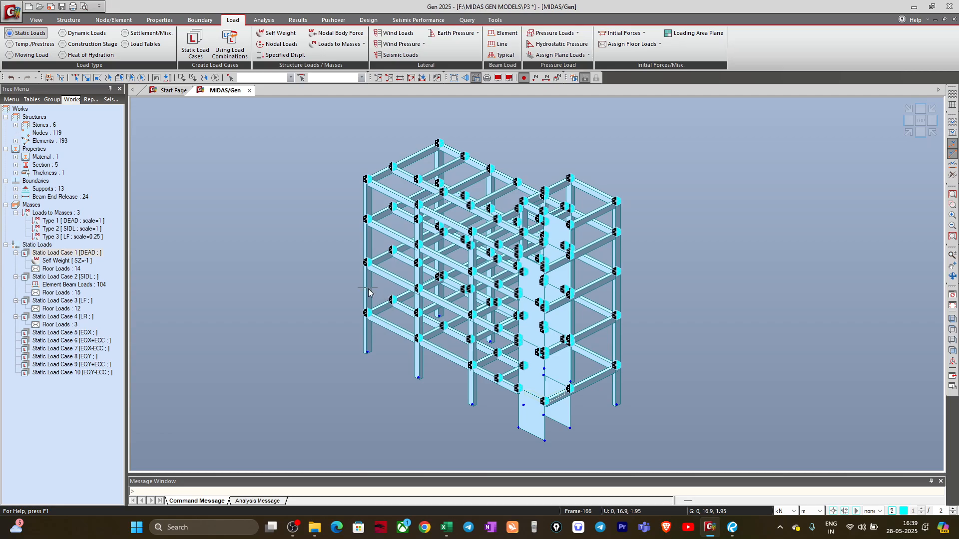
# Start a new static seismic load specification for load case EQX using seismic code IS1893(2016).
pyautogui.moveTo(369, 292)
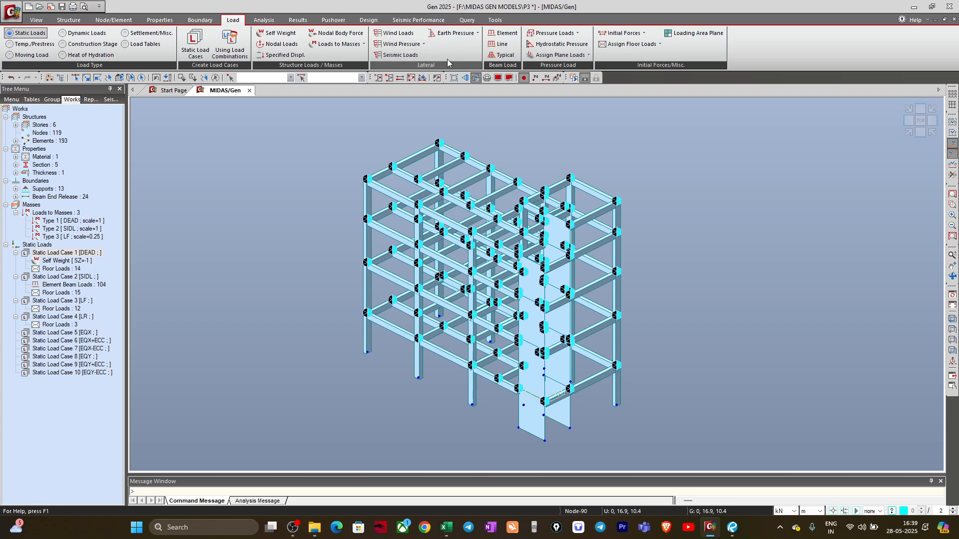
pyautogui.click(398, 56)
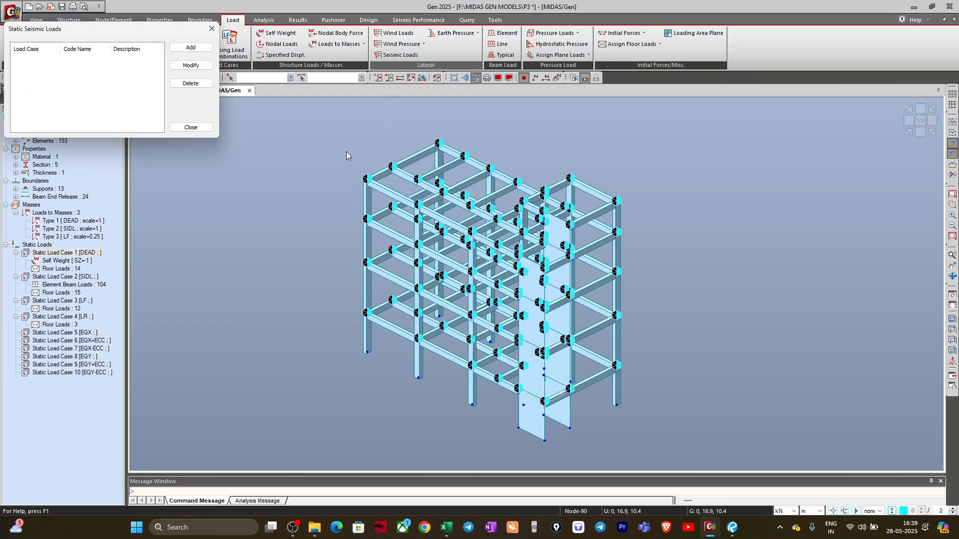
pyautogui.click(190, 48)
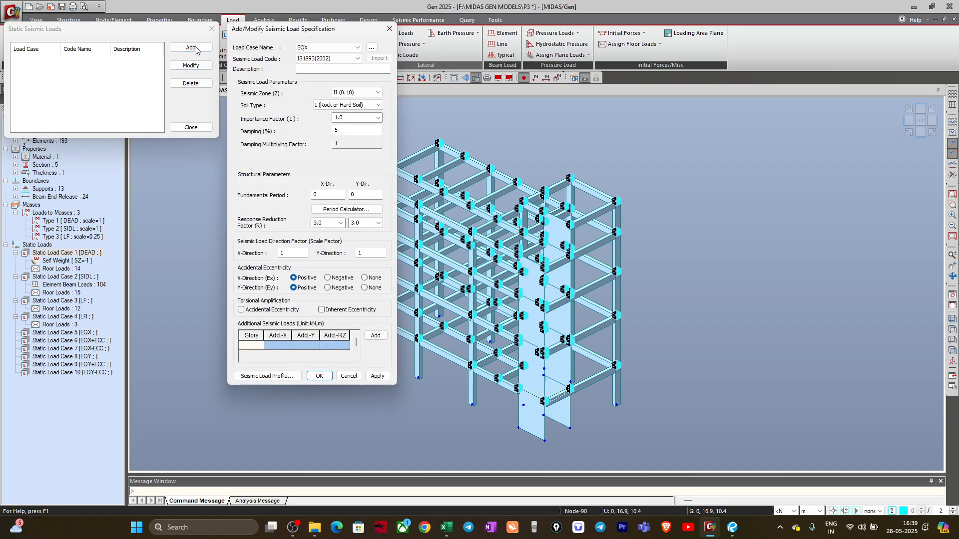
pyautogui.click(308, 48)
pyautogui.click(302, 84)
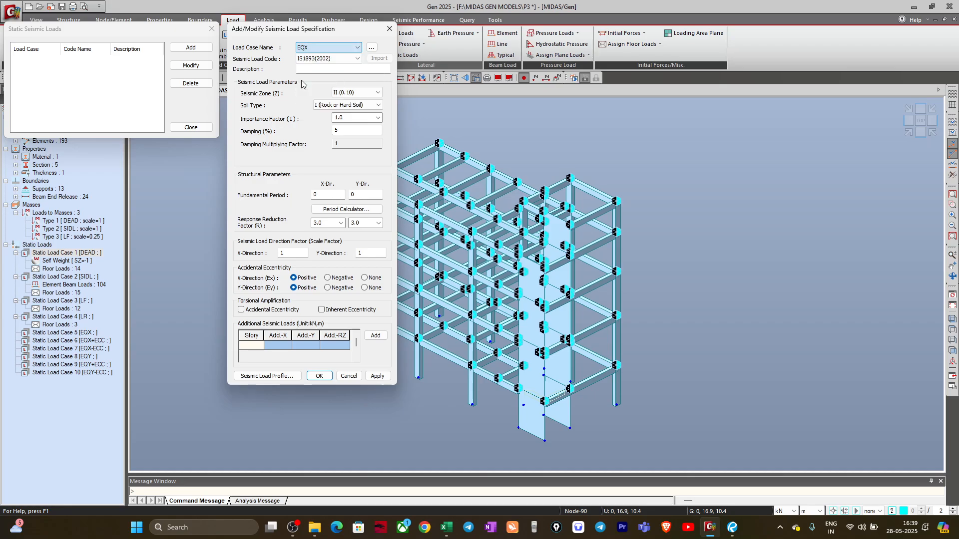
pyautogui.click(324, 58)
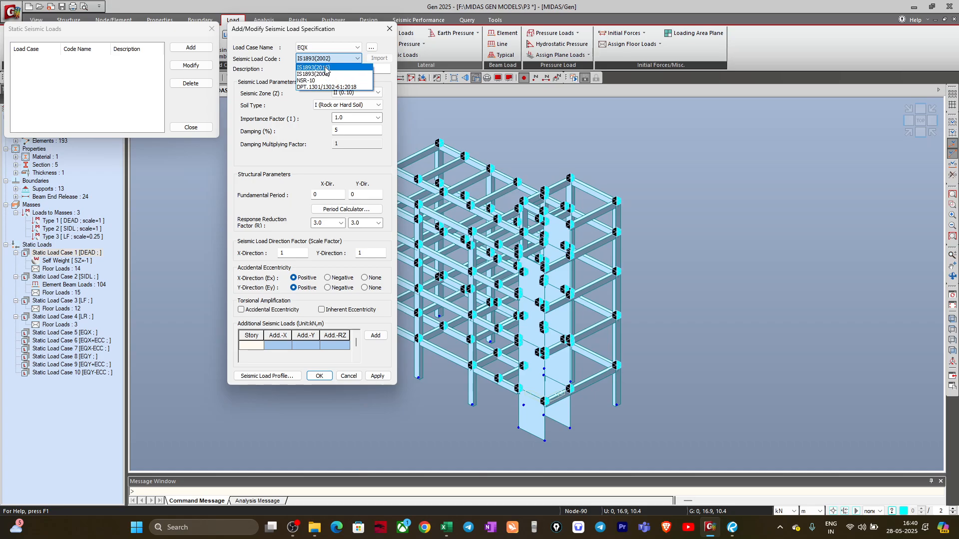
pyautogui.click(326, 67)
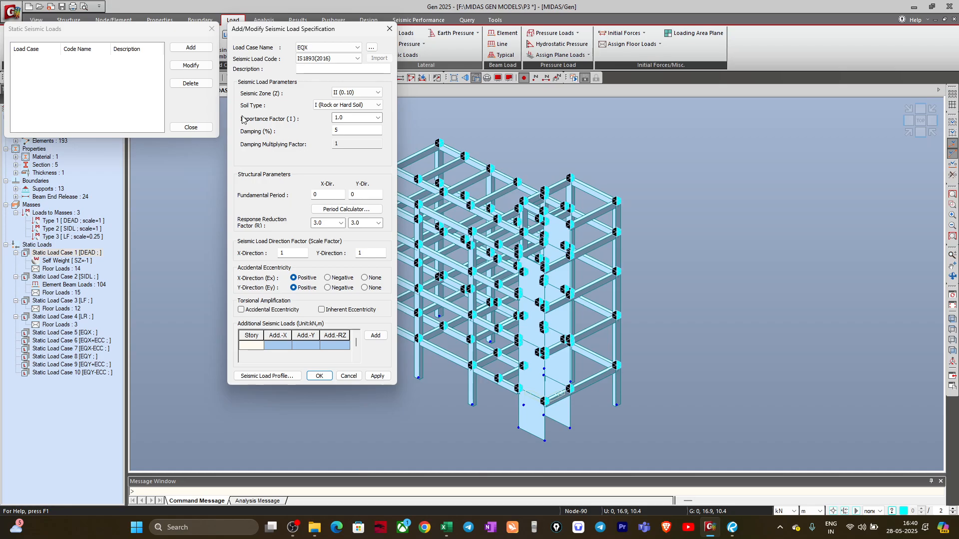
# Set the EQX seismic zone to III (0.16) and the soil type to II (Medium Soil).
pyautogui.click(358, 92)
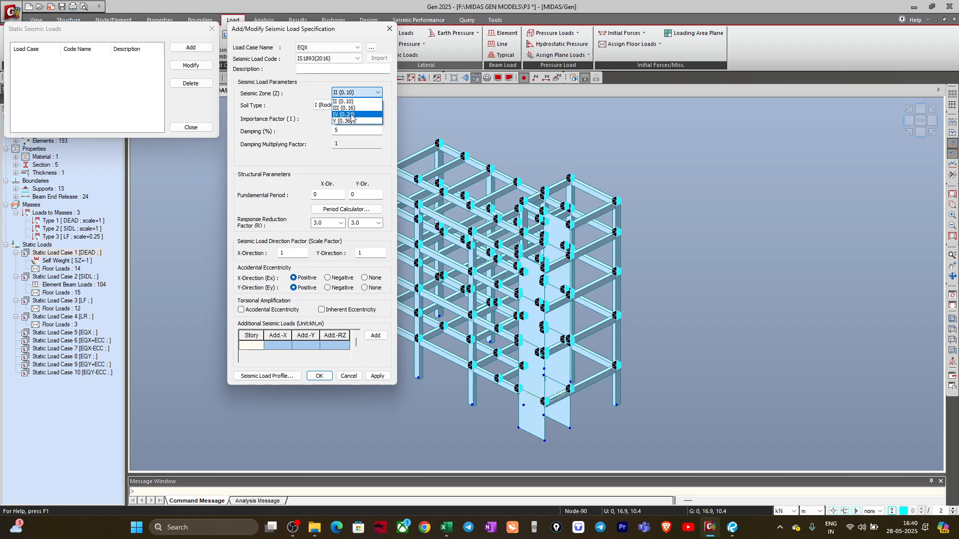
pyautogui.click(350, 108)
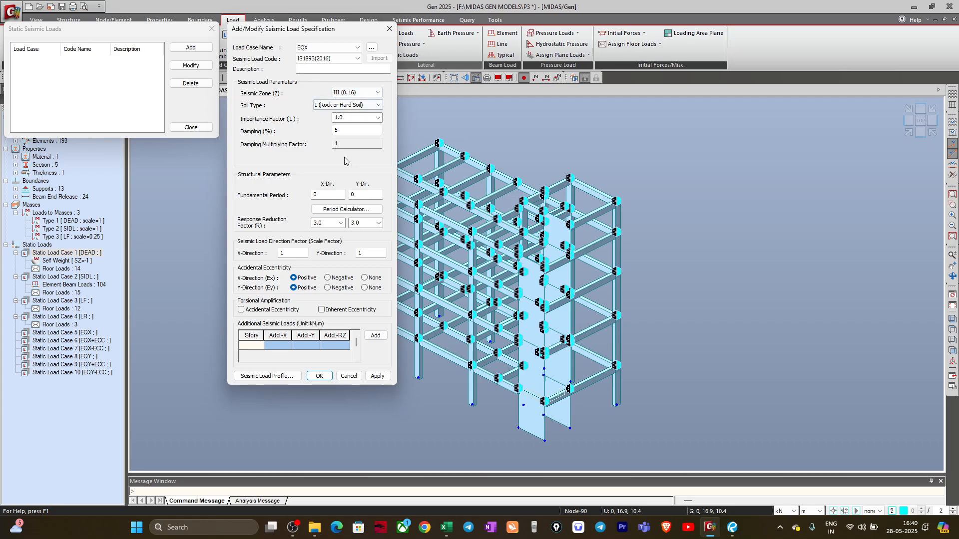
pyautogui.click(324, 106)
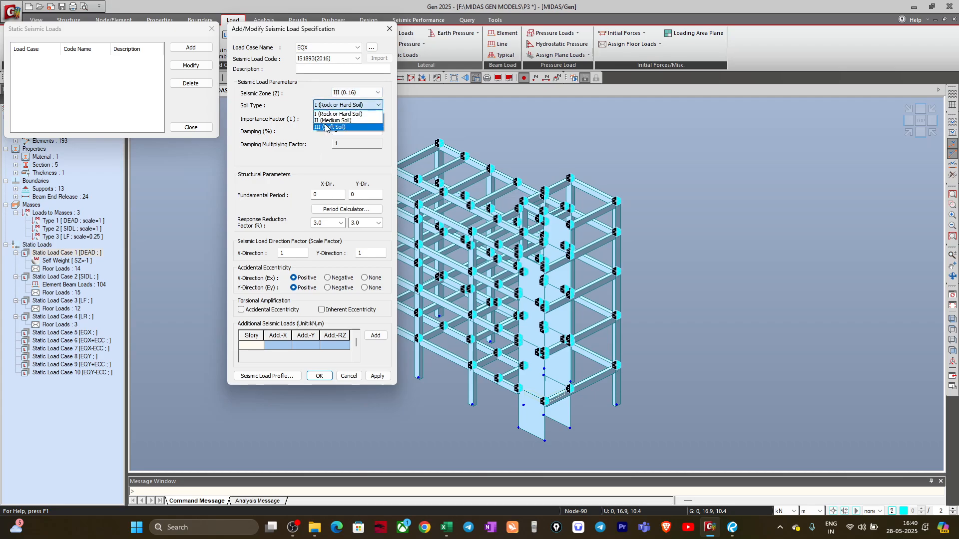
pyautogui.click(327, 121)
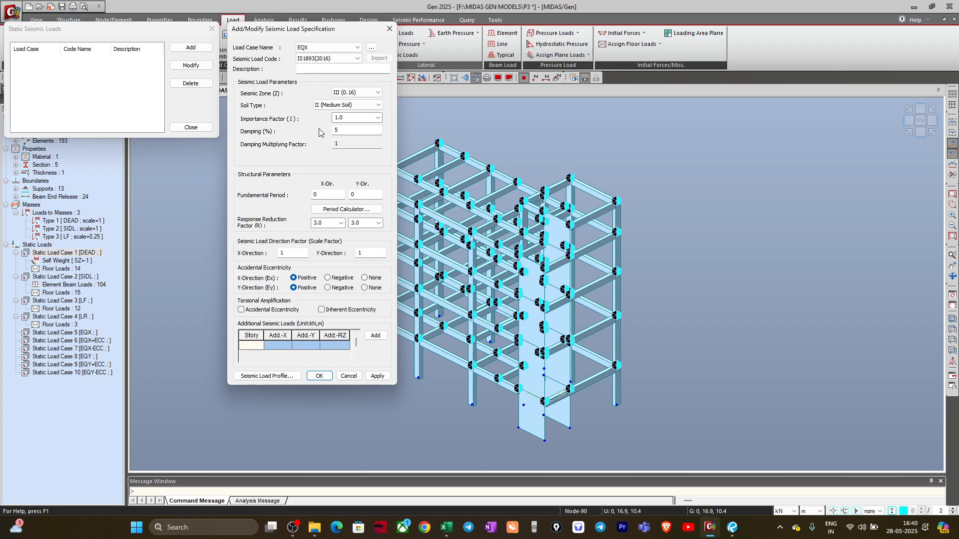
pyautogui.doubleClick(347, 133)
# Calculate the X-direction fundamental period with the formula T = 0.09 h / sqrt(d) and set the Y-direction period to 0.
pyautogui.doubleClick(319, 195)
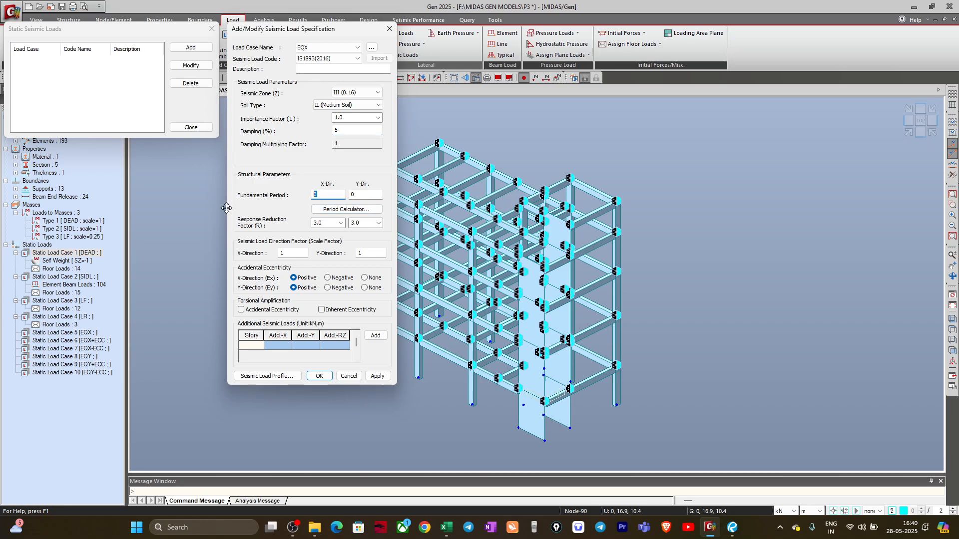
pyautogui.click(320, 214)
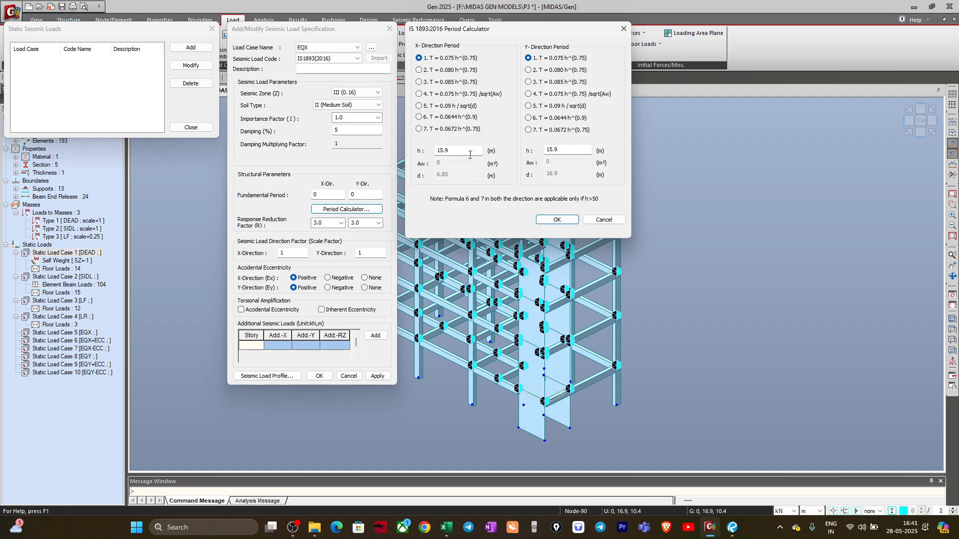
pyautogui.click(455, 107)
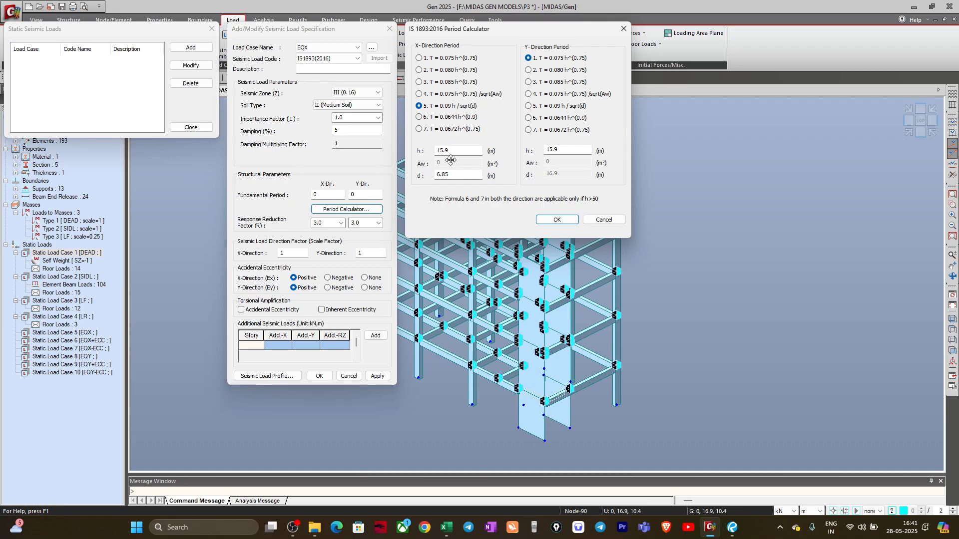
pyautogui.click(456, 175)
pyautogui.click(459, 151)
pyautogui.click(555, 222)
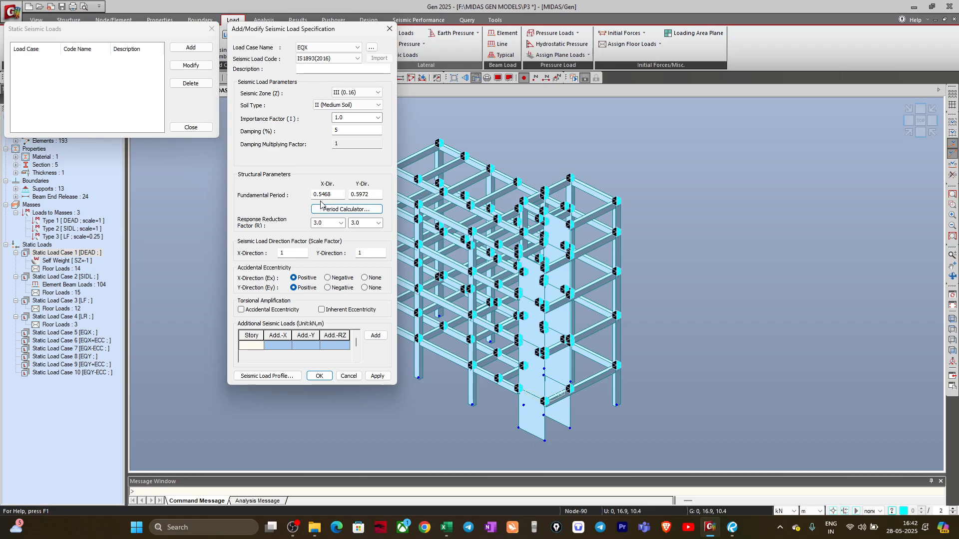
pyautogui.doubleClick(371, 195)
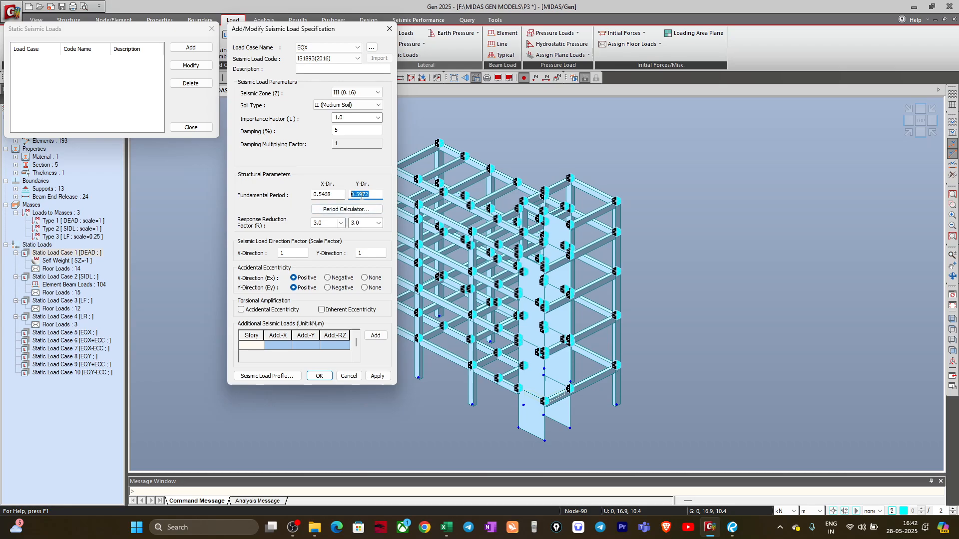
pyautogui.write('0')
# Set the response reduction factor to 5.0 in both the X and Y directions.
pyautogui.click(340, 223)
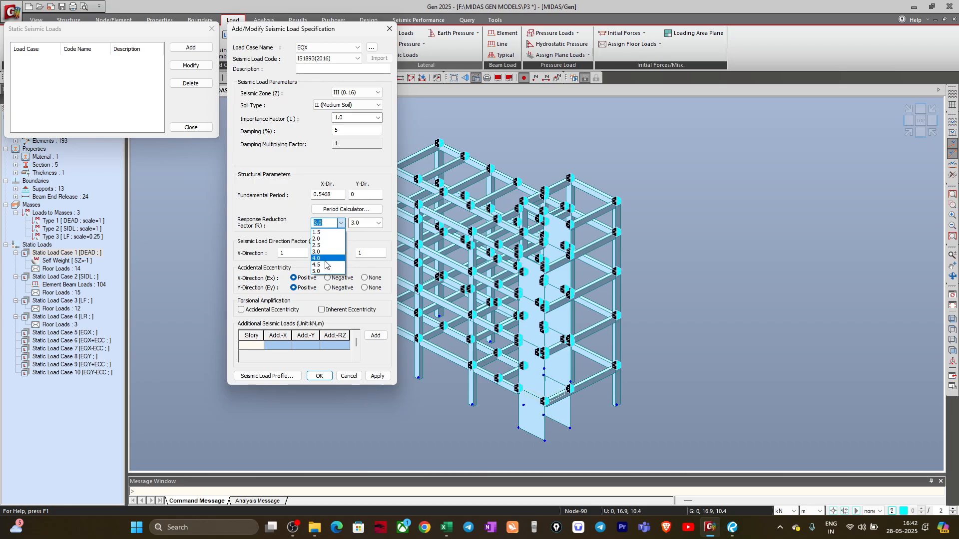
pyautogui.click(318, 271)
pyautogui.click(378, 223)
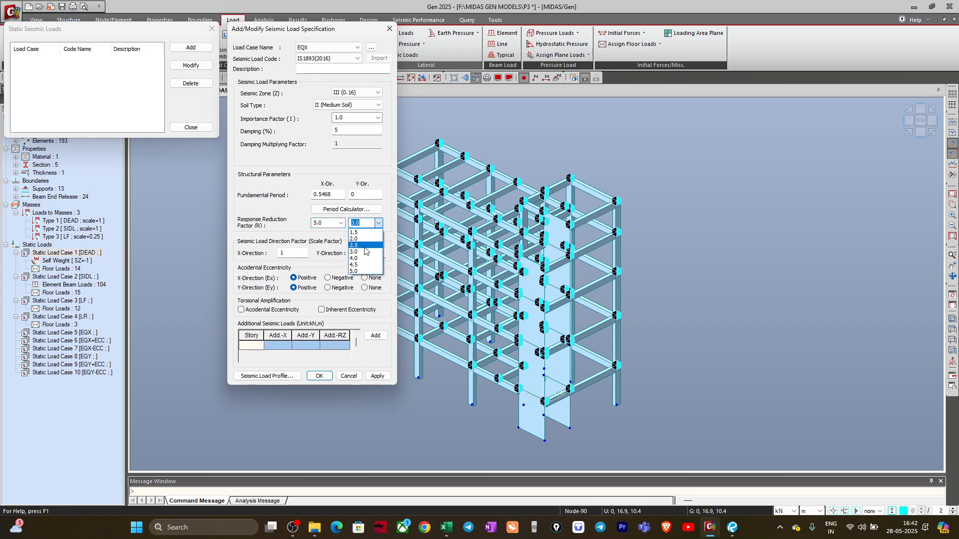
pyautogui.click(354, 272)
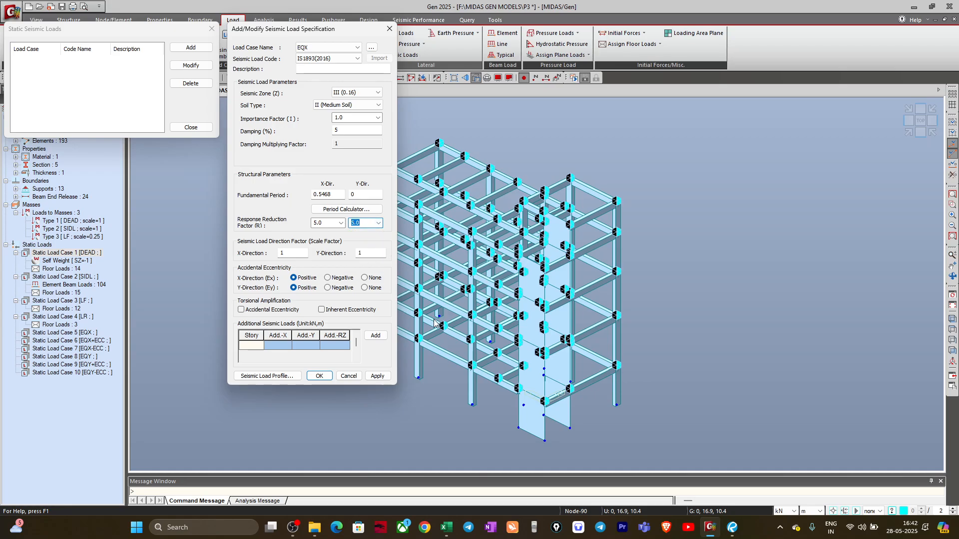
# Set the Y-direction seismic scale factor to 0 and the accidental eccentricity to None for both directions.
pyautogui.doubleClick(289, 255)
pyautogui.press('Tab')
pyautogui.write('0')
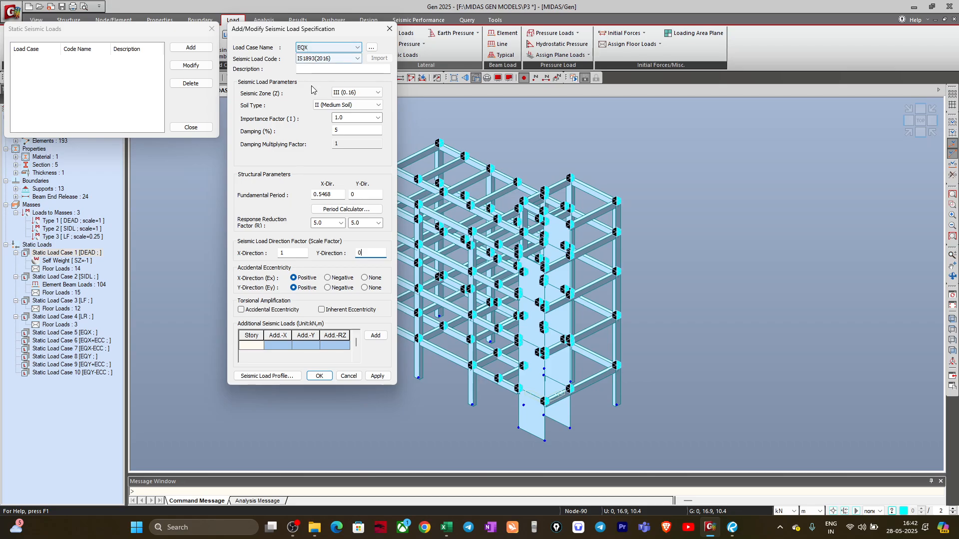
pyautogui.click(365, 289)
pyautogui.click(366, 279)
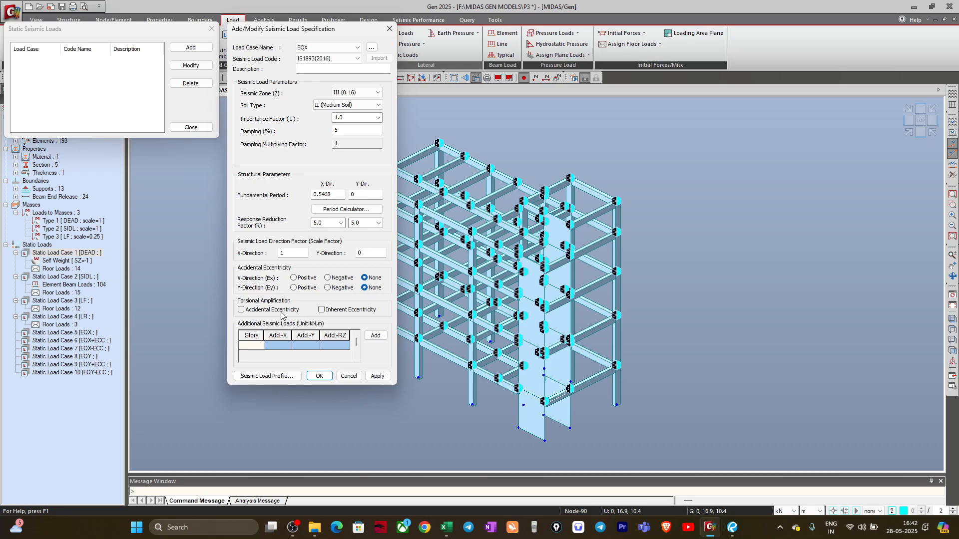
# Review the EQX seismic load profile for story force, story shear and overturning moment, comparing the X and Y directions.
pyautogui.click(279, 378)
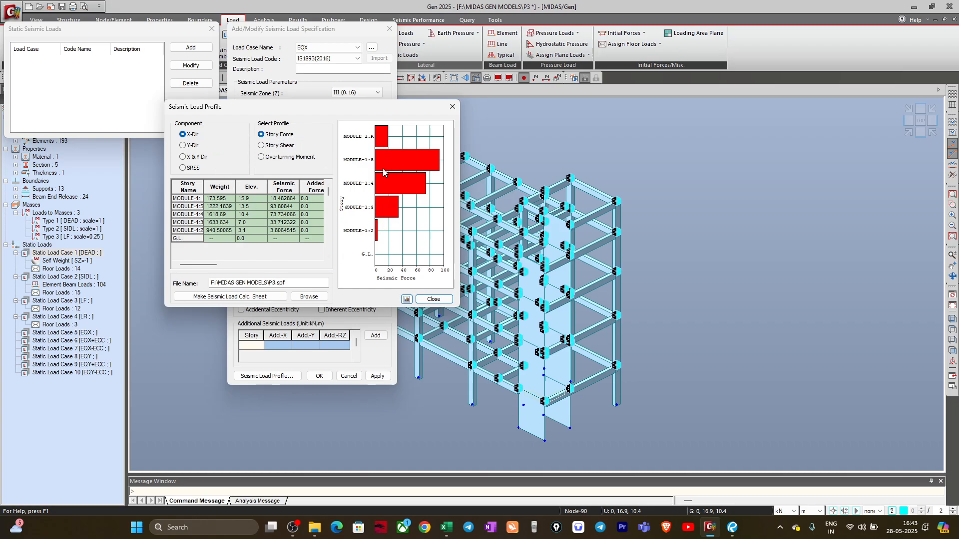
pyautogui.click(273, 147)
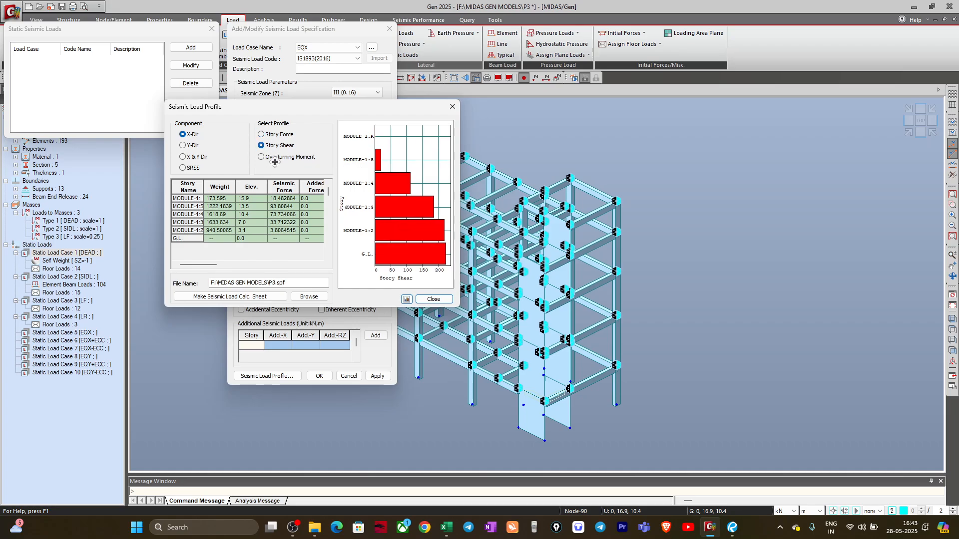
pyautogui.click(274, 159)
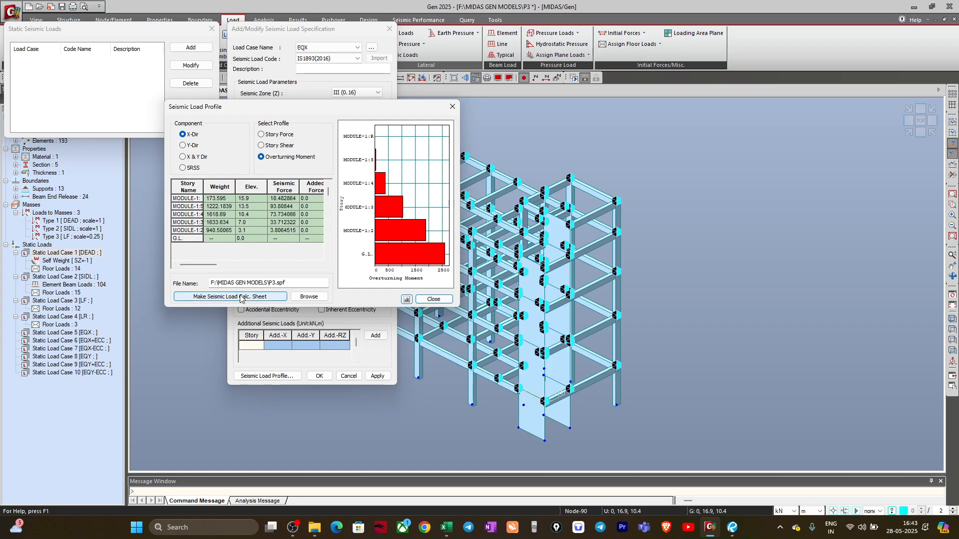
pyautogui.click(191, 146)
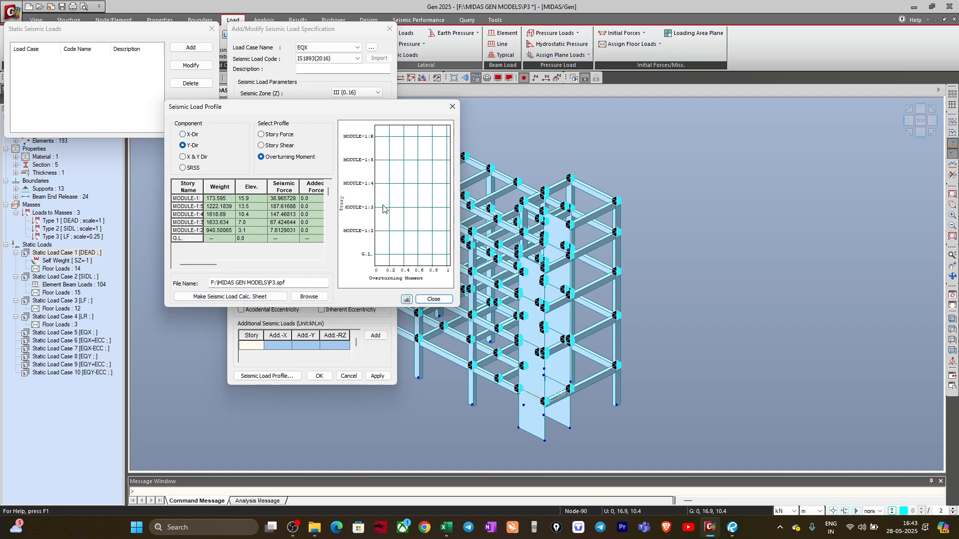
pyautogui.click(208, 132)
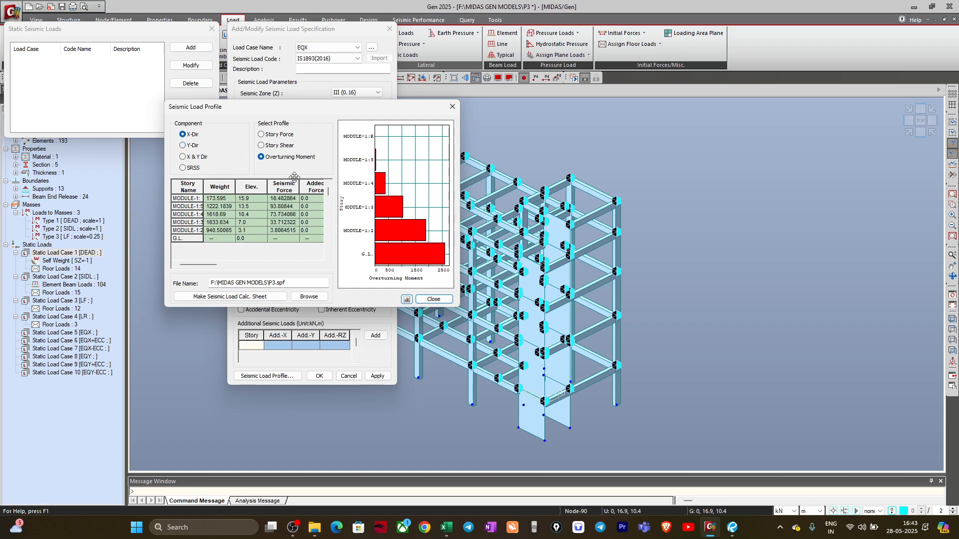
# Generate the seismic load calculation sheet for EQX, examine its mass and equivalent seismic load data, and close it with the load profile.
pyautogui.click(234, 298)
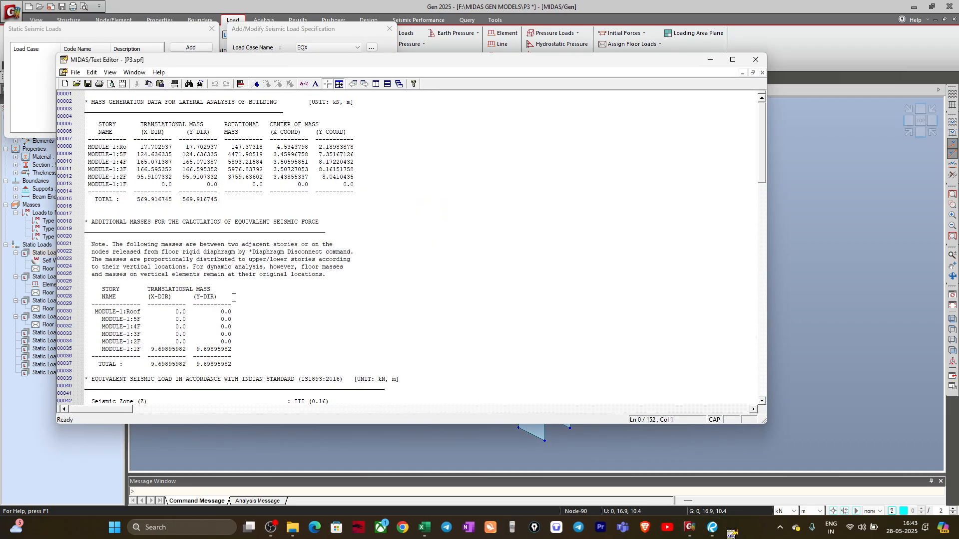
pyautogui.scroll(-20, 234, 297)
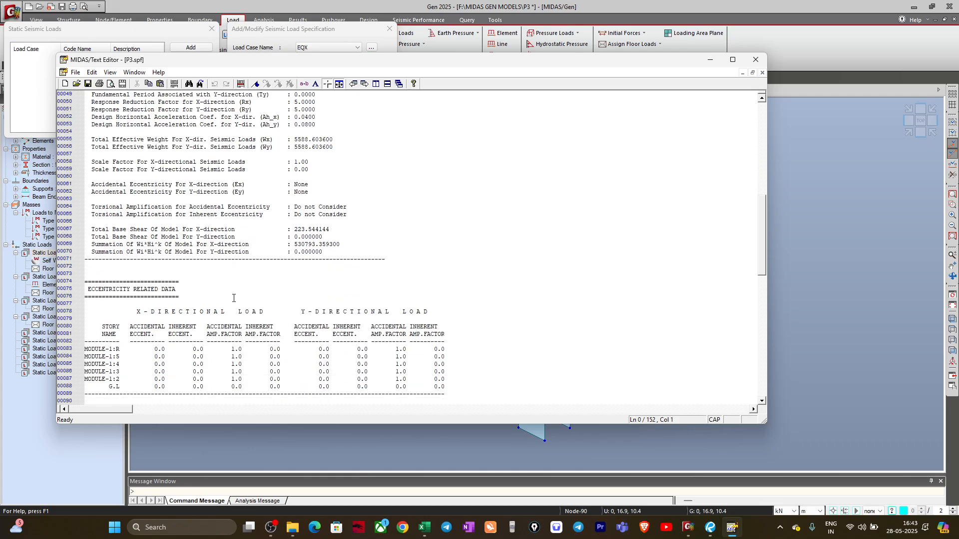
pyautogui.scroll(-16, 233, 298)
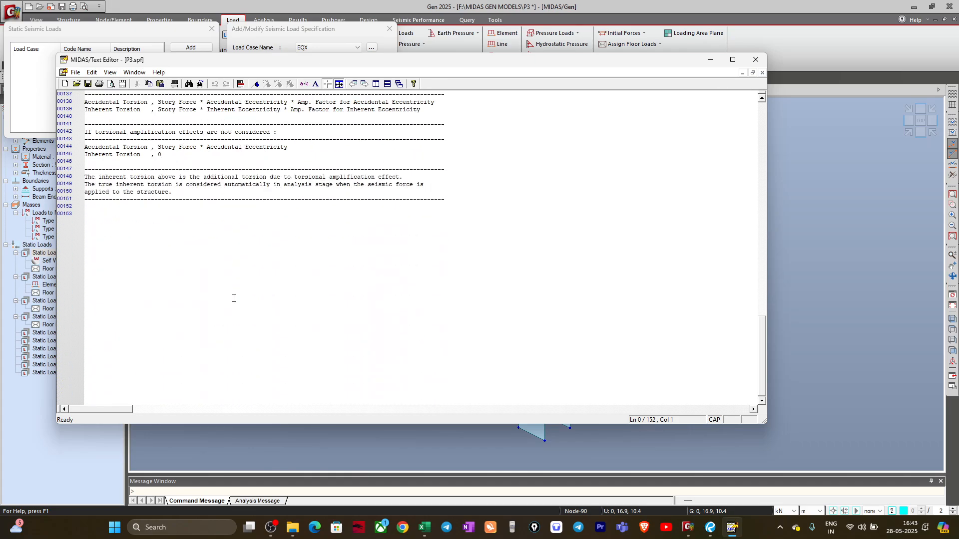
pyautogui.scroll(20, 233, 298)
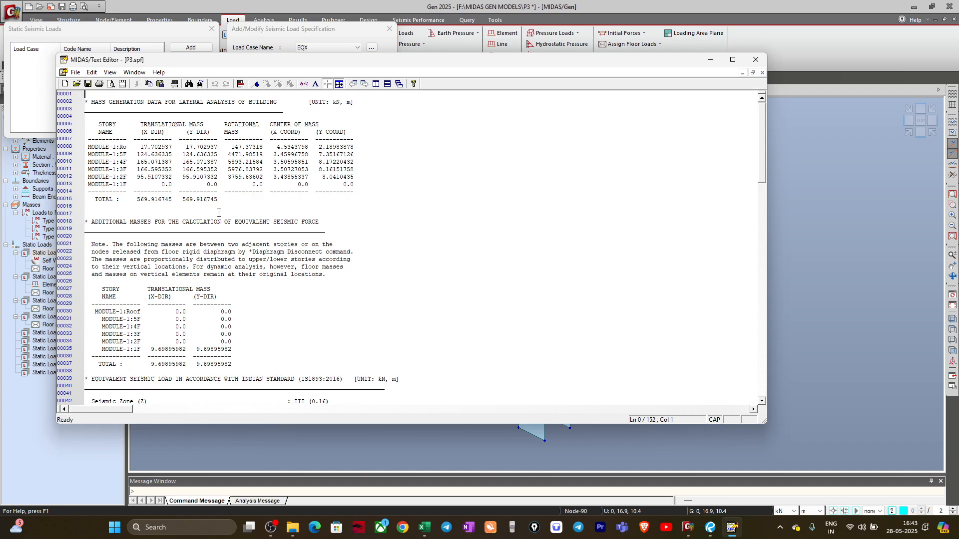
pyautogui.scroll(-1, 232, 339)
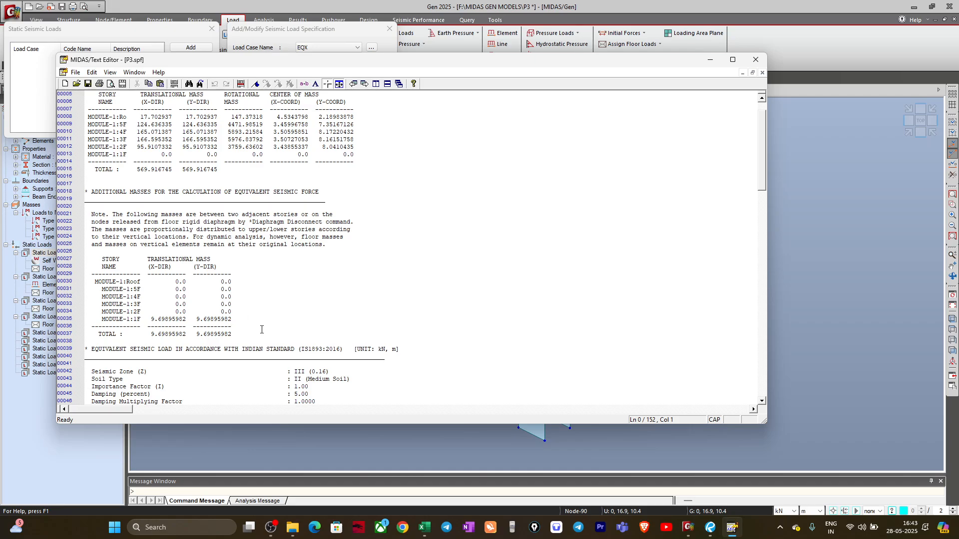
pyautogui.scroll(1, 93, 172)
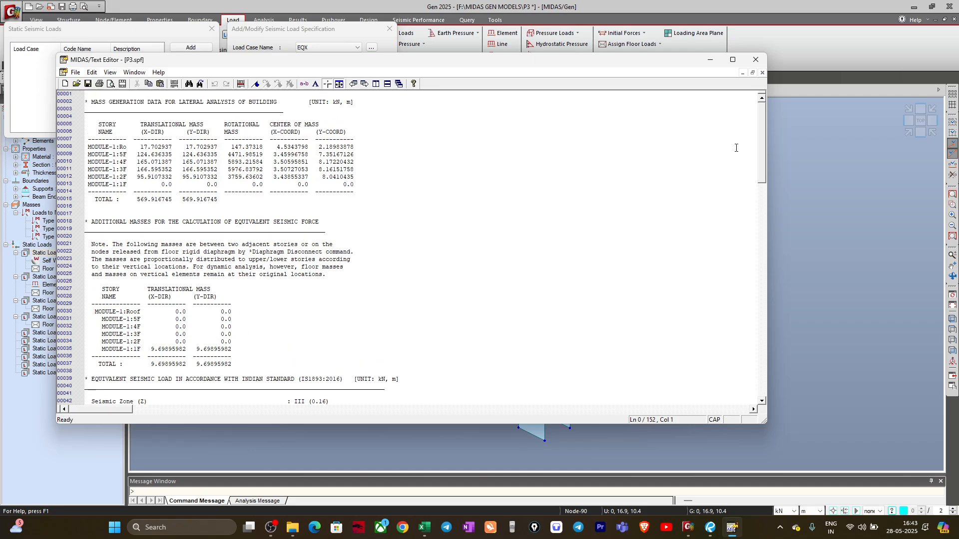
pyautogui.click(756, 59)
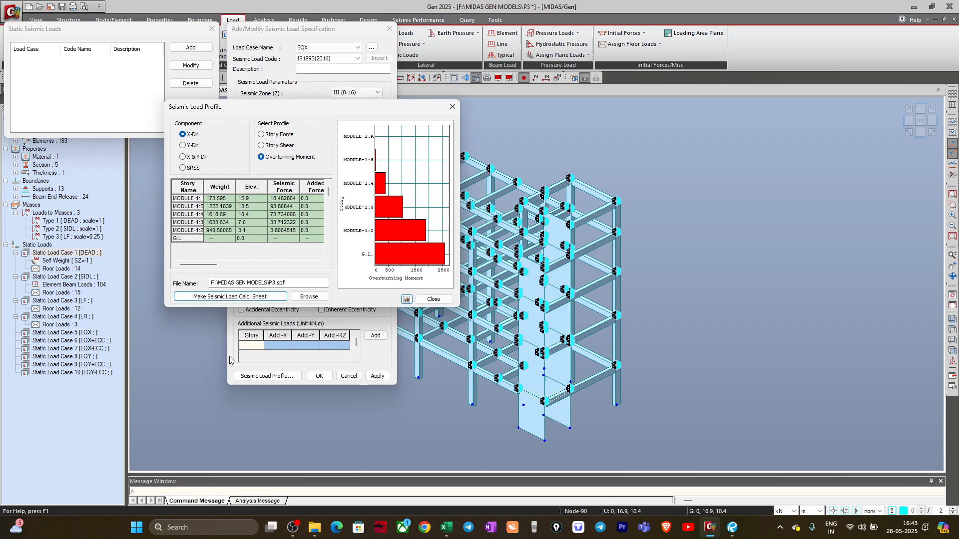
pyautogui.click(434, 299)
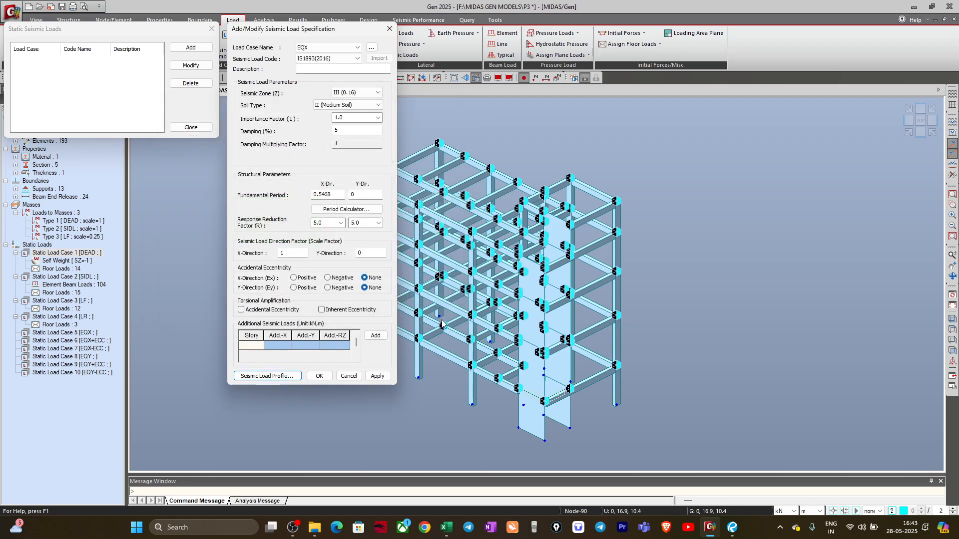
# Save the EQX seismic load and start a new seismic load specification for load case EQX+ECC.
pyautogui.click(321, 378)
pyautogui.click(320, 377)
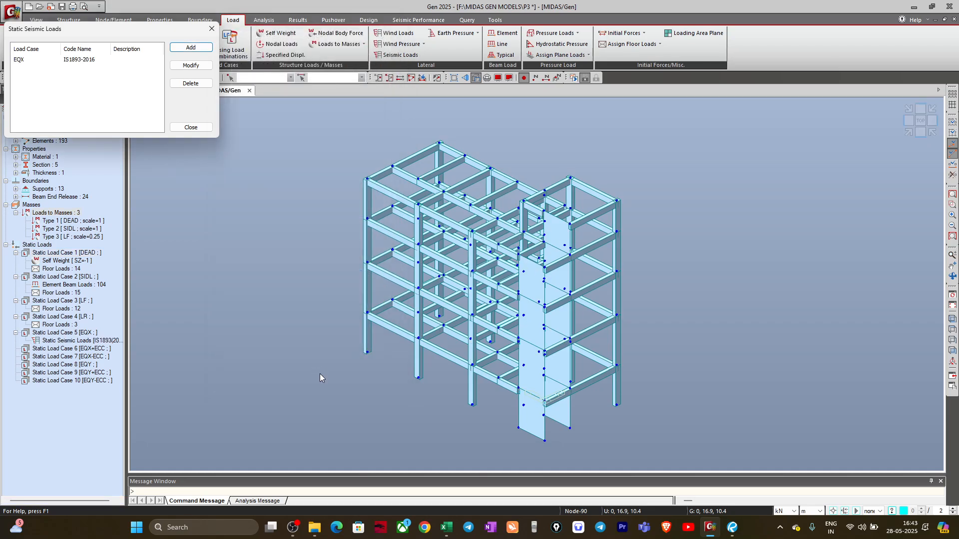
pyautogui.click(199, 47)
pyautogui.click(324, 47)
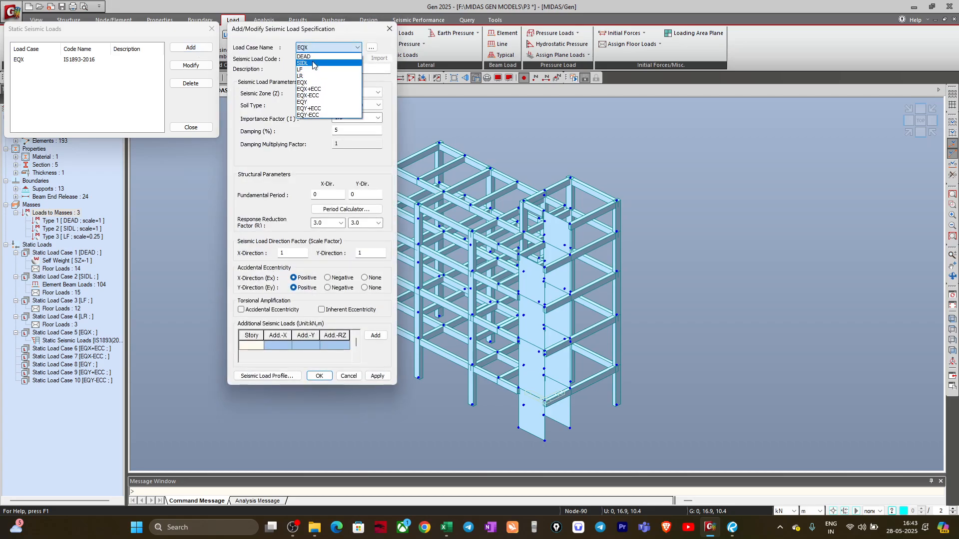
pyautogui.click(320, 89)
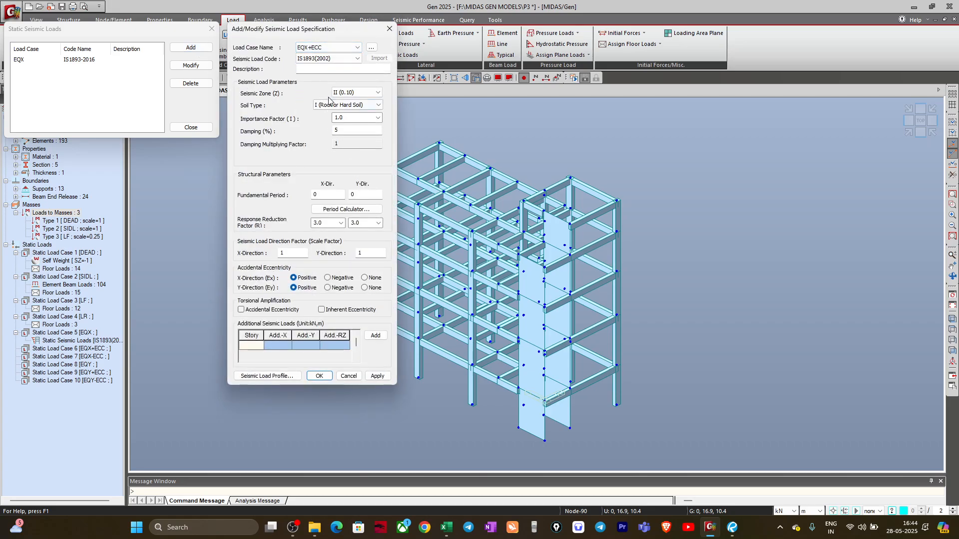
pyautogui.click(350, 93)
pyautogui.click(333, 106)
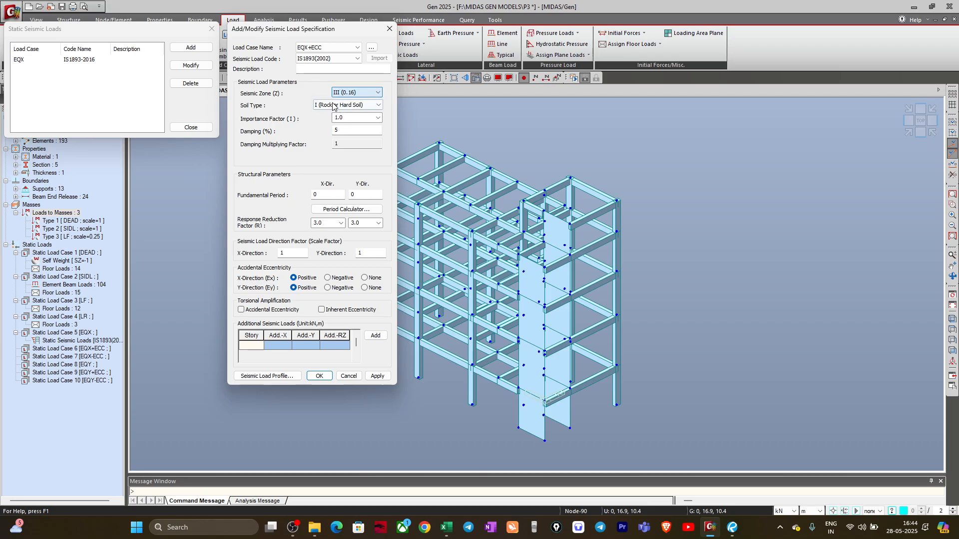
pyautogui.click(333, 106)
pyautogui.click(333, 121)
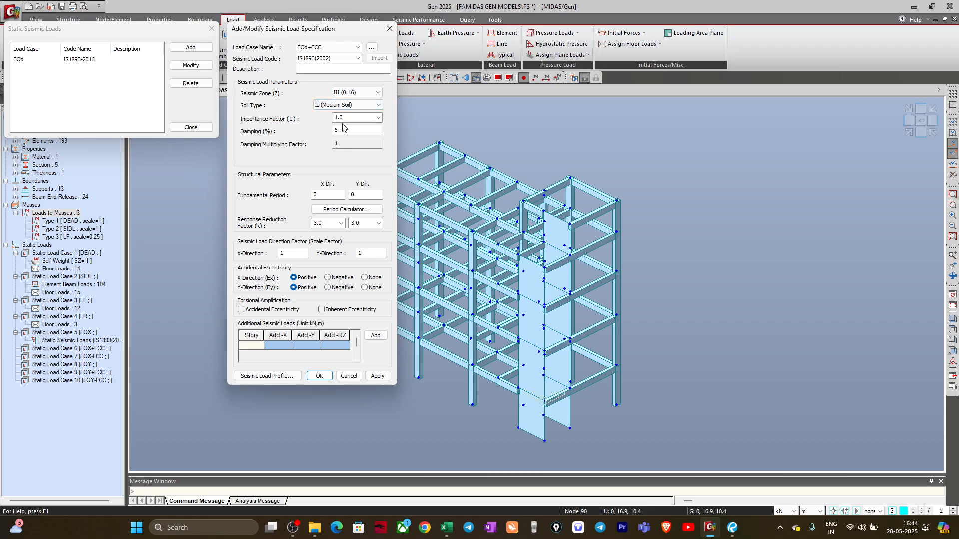
pyautogui.click(333, 208)
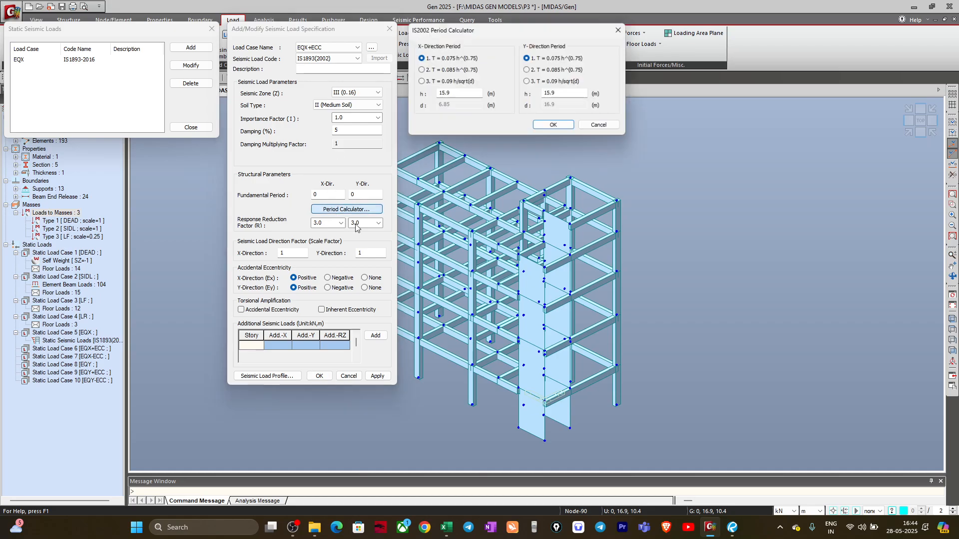
pyautogui.click(440, 82)
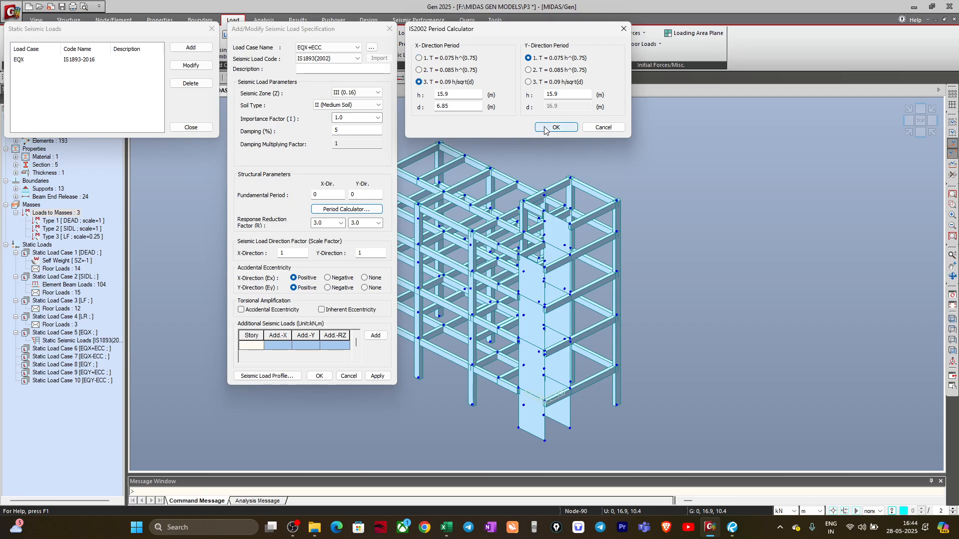
pyautogui.click(602, 127)
# Set the EQX+ECC seismic code to IS1893(2016), with seismic zone III (0.16) and soil type II (Medium Soil).
pyautogui.click(342, 59)
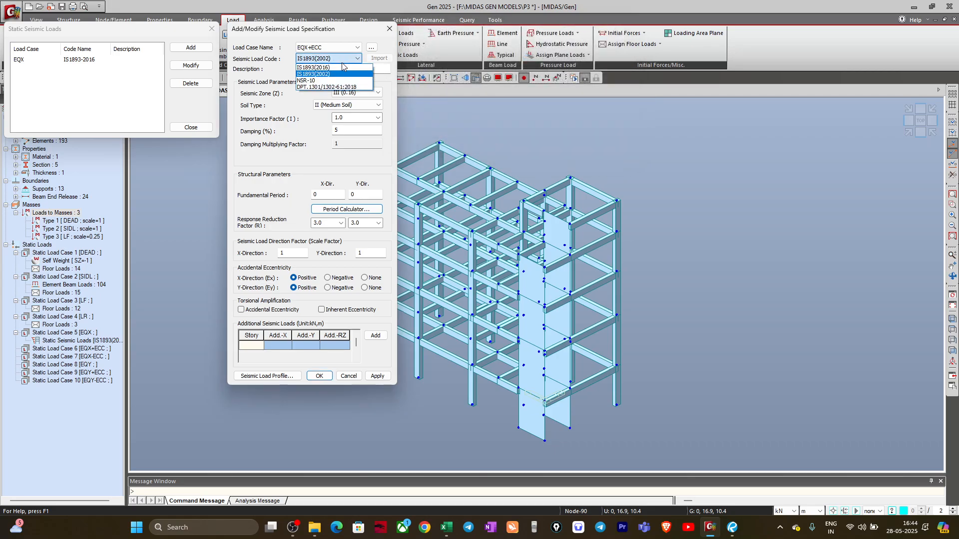
pyautogui.click(343, 67)
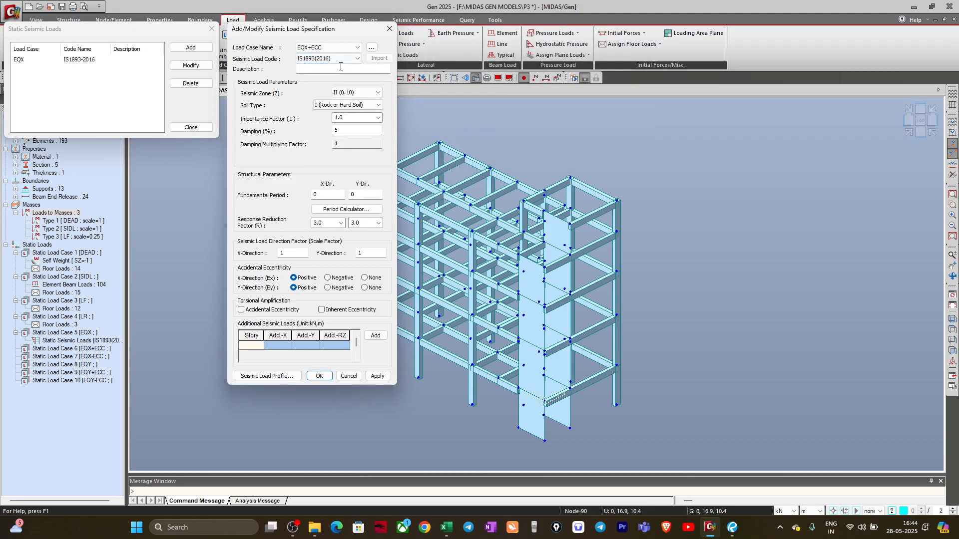
pyautogui.click(357, 92)
pyautogui.click(350, 108)
pyautogui.click(347, 105)
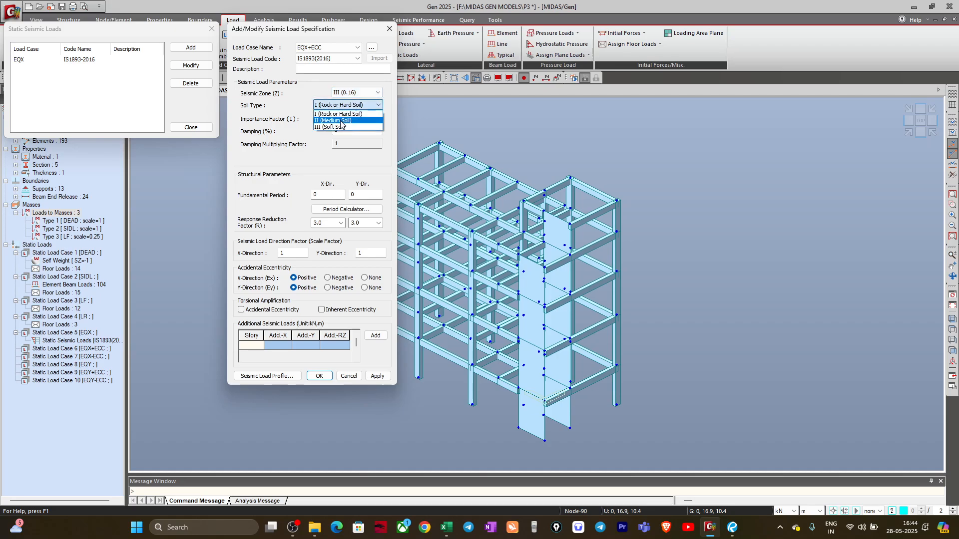
pyautogui.click(341, 121)
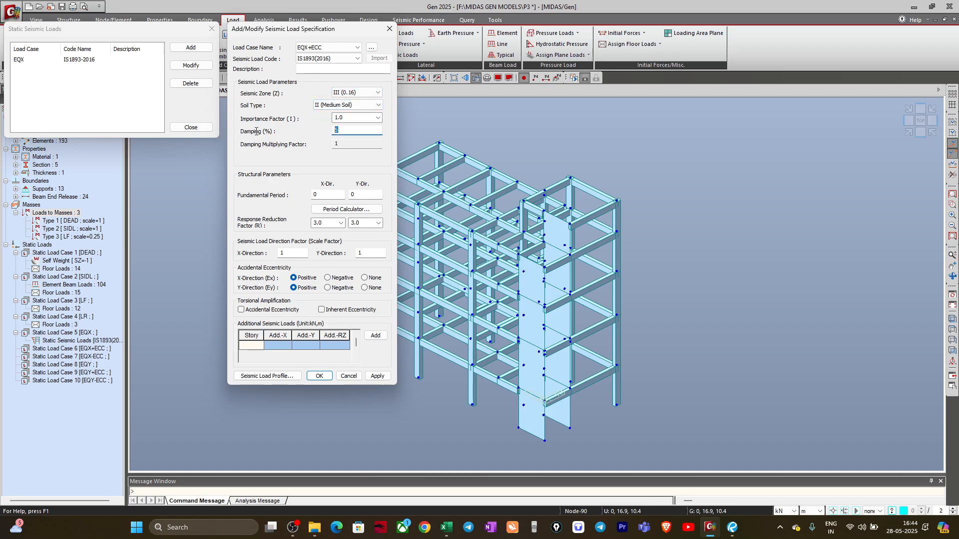
# Calculate the EQX+ECC X-direction fundamental period with T = 0.09 h / sqrt(d) and set the Y-direction period to 0.
pyautogui.click(346, 209)
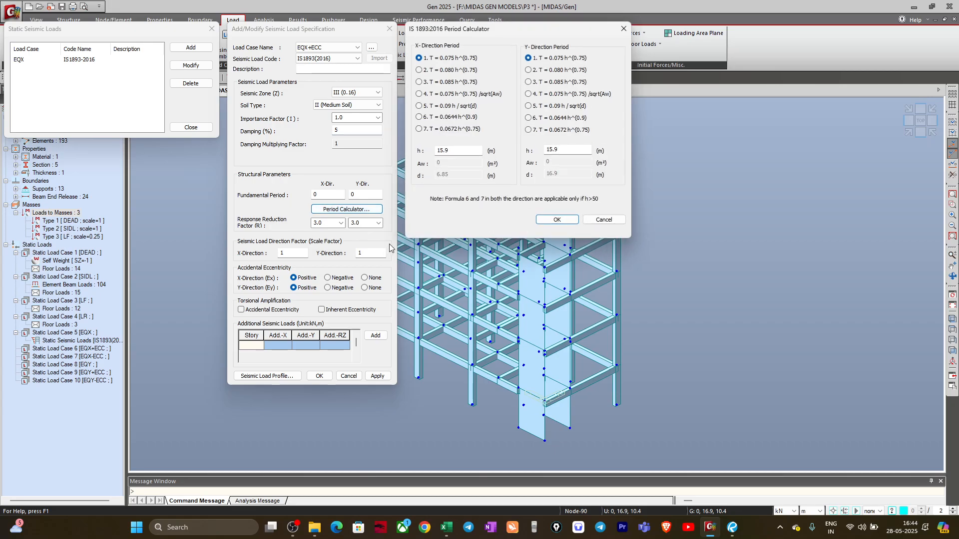
pyautogui.click(438, 107)
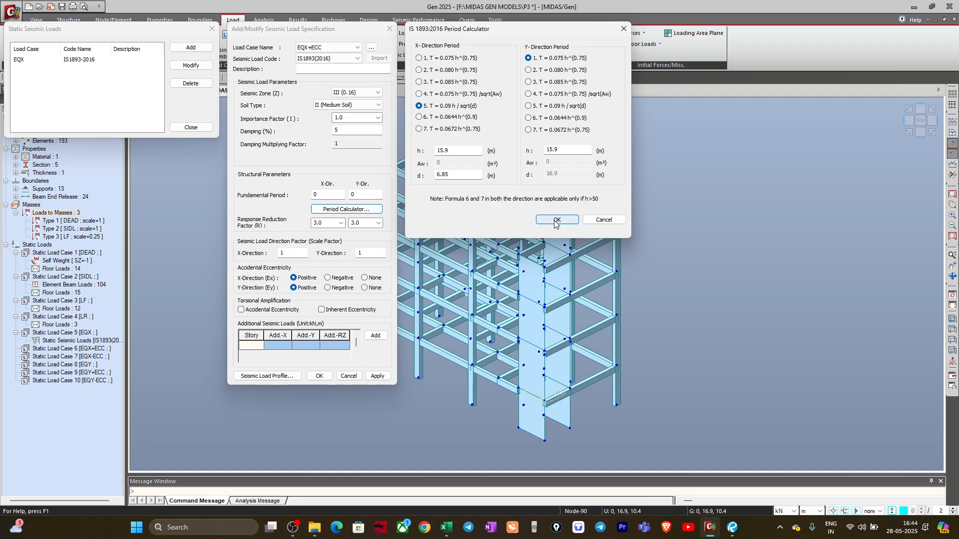
pyautogui.click(556, 221)
pyautogui.moveTo(368, 194); pyautogui.dragTo(339, 193)
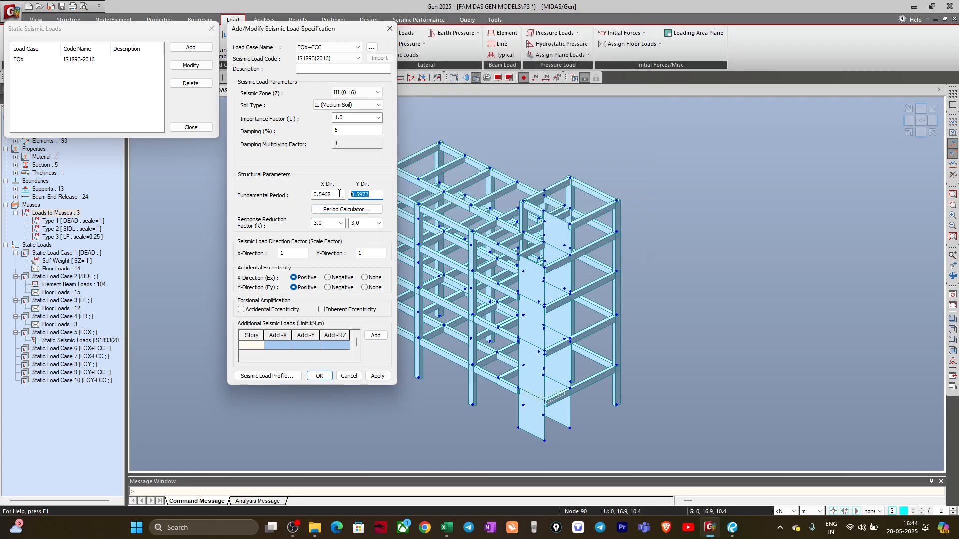
pyautogui.write('0')
# Set the EQX+ECC response reduction factor to 5.0 in both the X and Y directions.
pyautogui.click(341, 223)
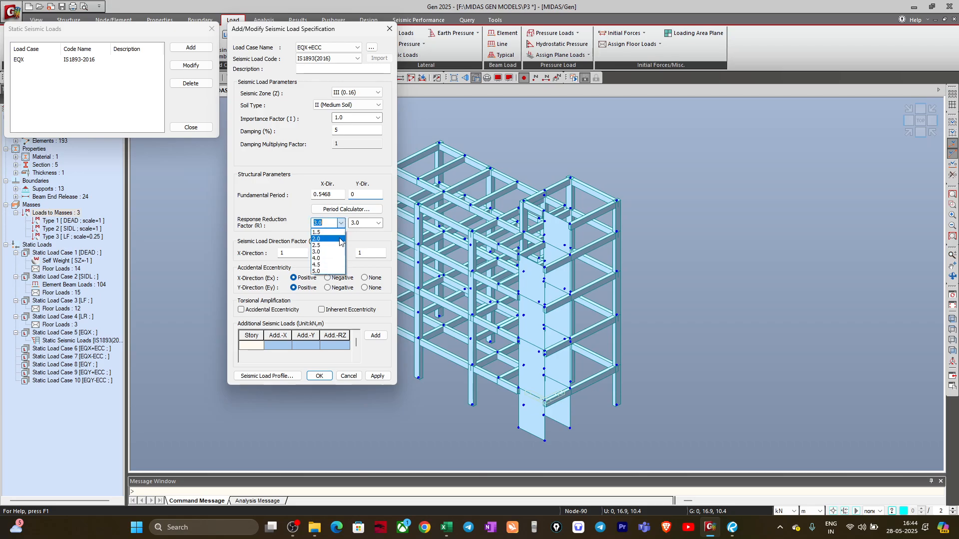
pyautogui.click(330, 271)
pyautogui.click(377, 222)
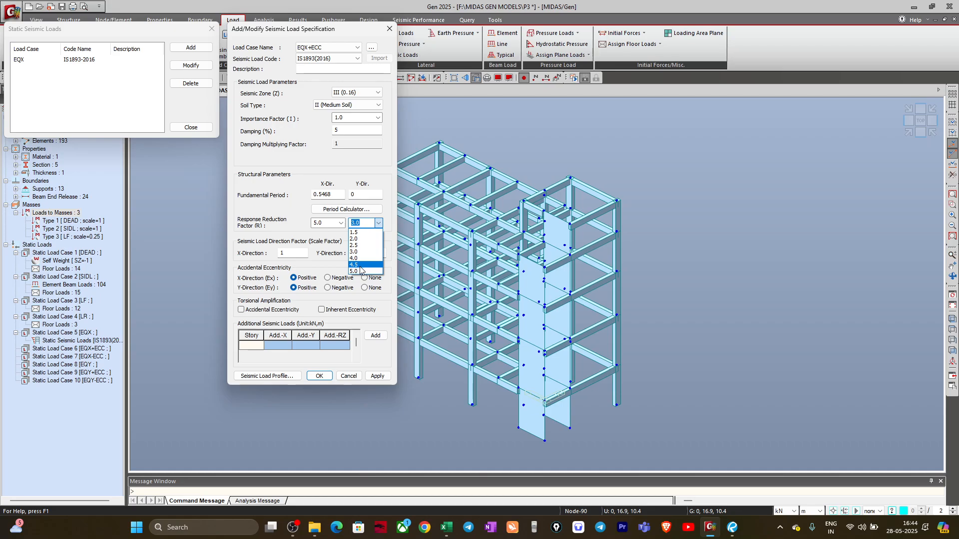
pyautogui.click(355, 271)
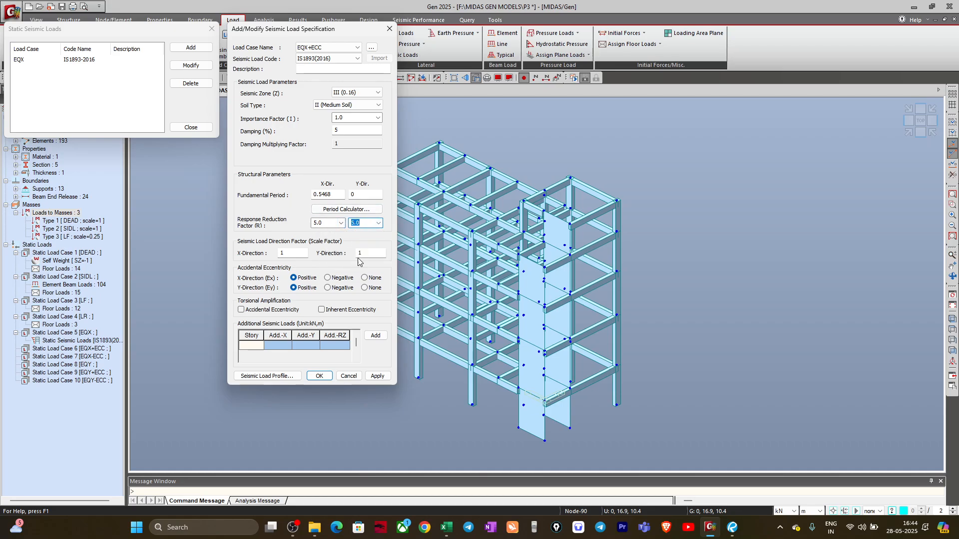
# Set the EQX+ECC Y-direction scale factor to 0 and the Y-direction accidental eccentricity to None.
pyautogui.doubleClick(373, 253)
pyautogui.write('0')
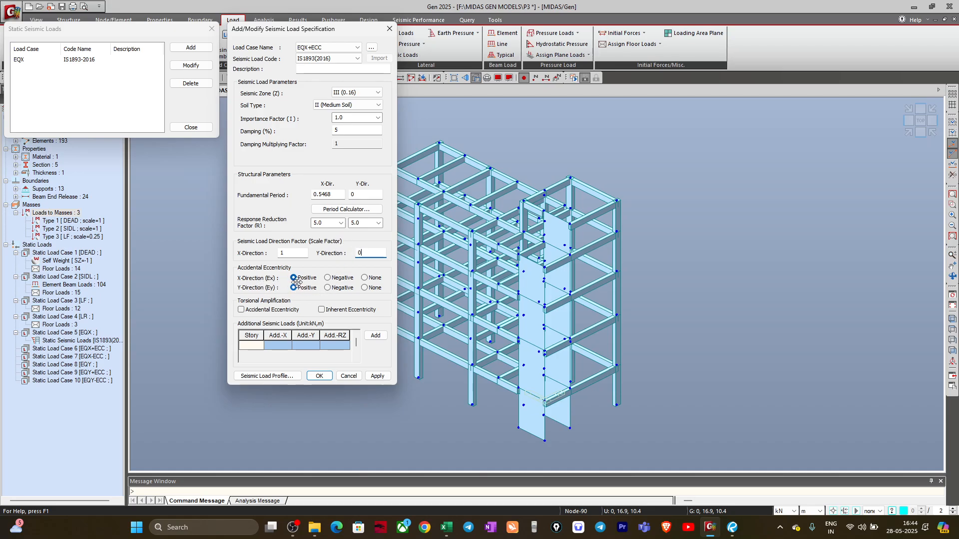
pyautogui.click(368, 289)
# Enable torsional amplification for both accidental and inherent eccentricity and save the EQX+ECC seismic load after viewing its load profile.
pyautogui.click(246, 310)
pyautogui.click(322, 310)
pyautogui.click(280, 374)
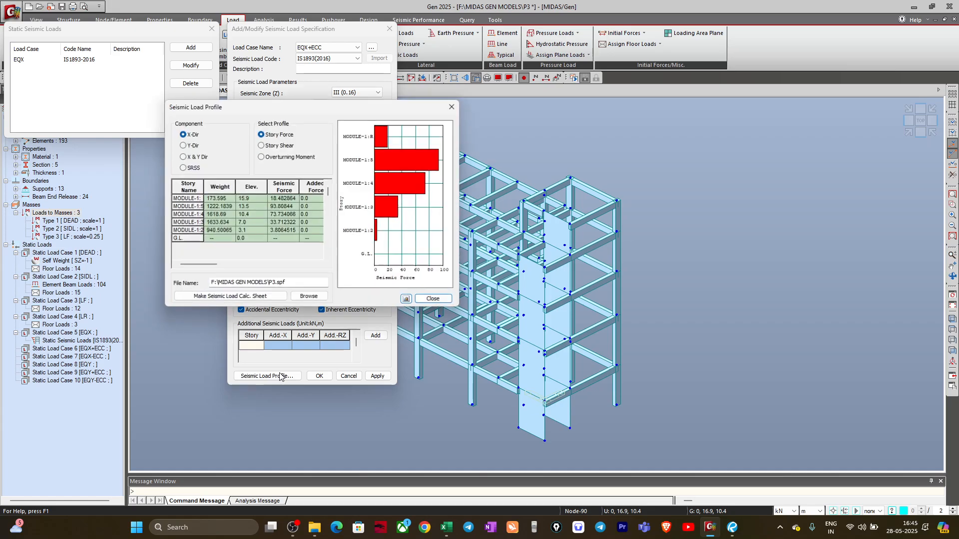
pyautogui.click(433, 300)
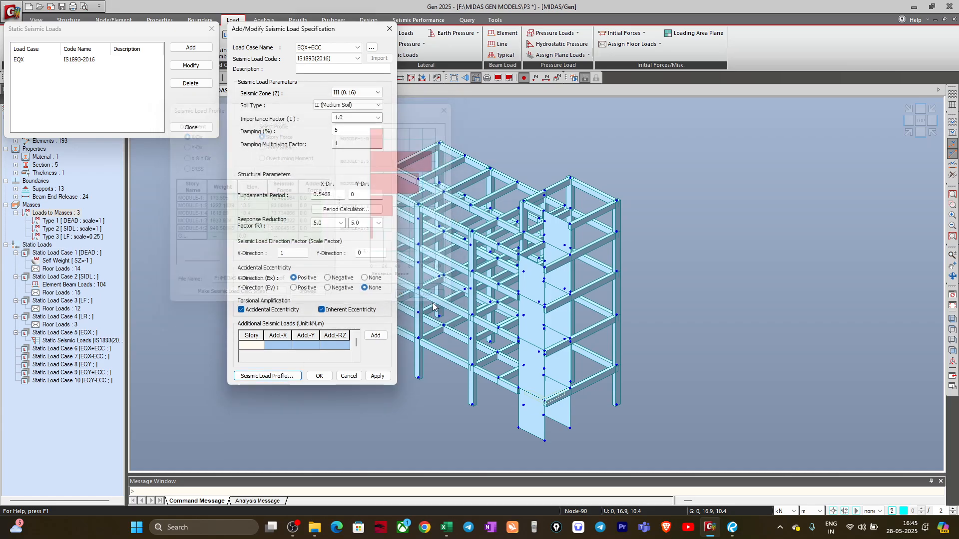
pyautogui.click(319, 377)
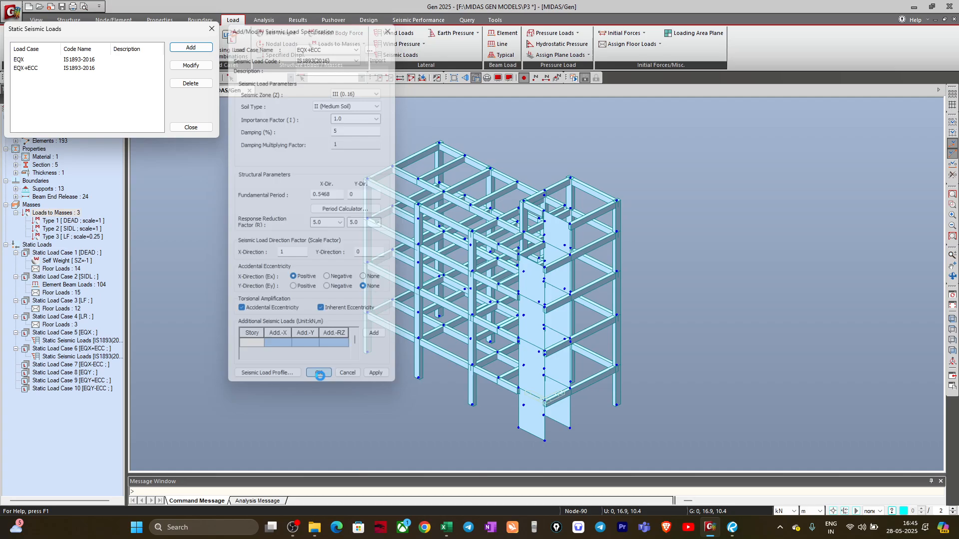
# Start a new static seismic load for the EQX-ECC load case using the IS1893(2016) code.
pyautogui.click(194, 48)
pyautogui.click(329, 47)
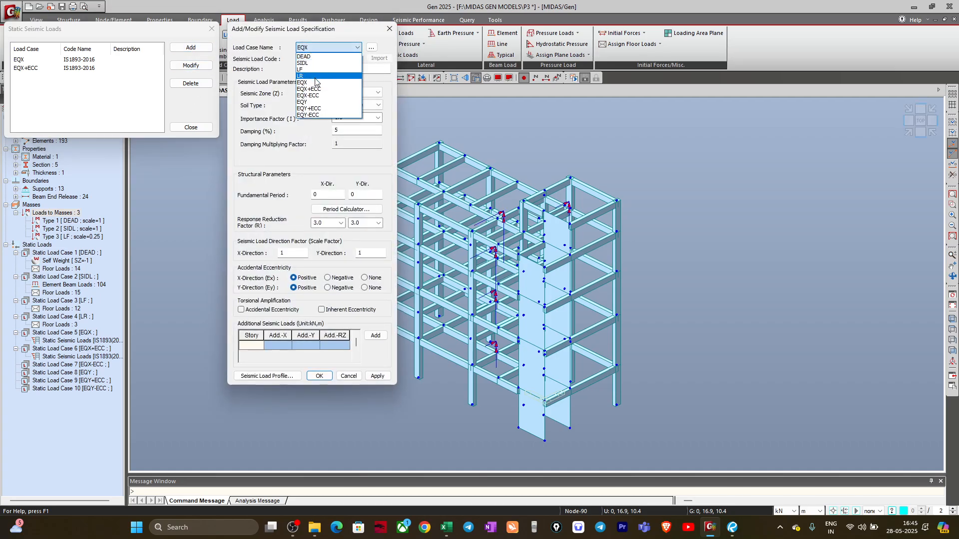
pyautogui.click(321, 80)
pyautogui.click(317, 48)
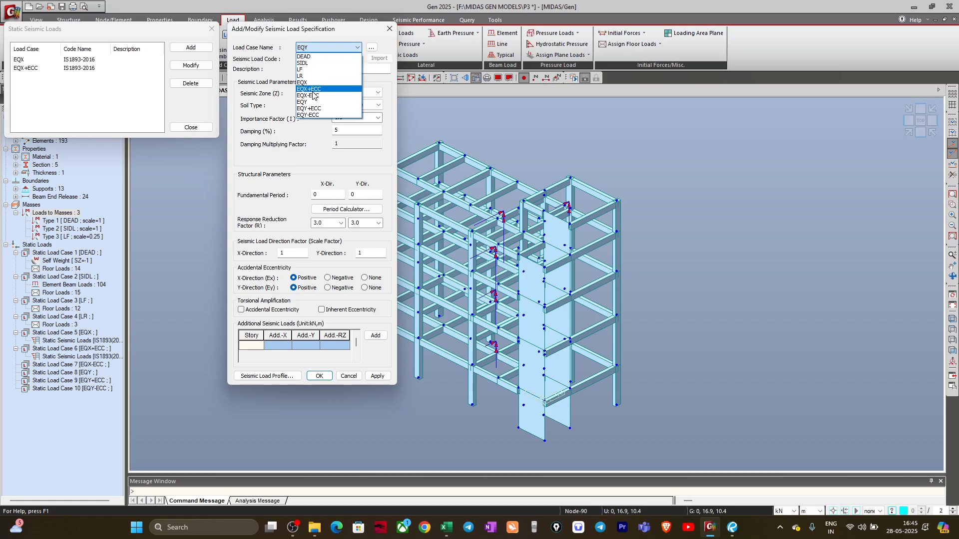
pyautogui.click(317, 94)
pyautogui.click(328, 59)
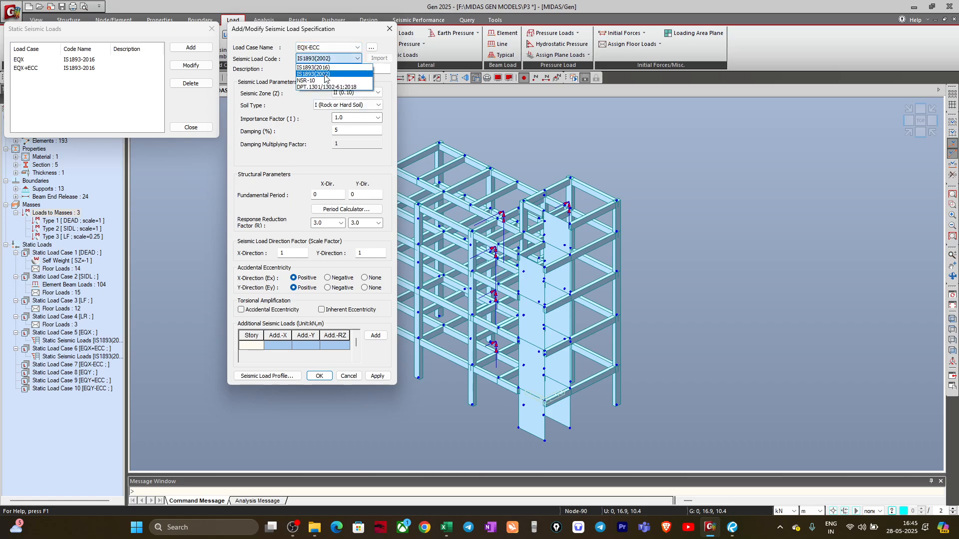
pyautogui.click(325, 67)
# Set the EQX-ECC seismic zone to III (0.16) and the soil type to II (Medium Soil).
pyautogui.click(345, 93)
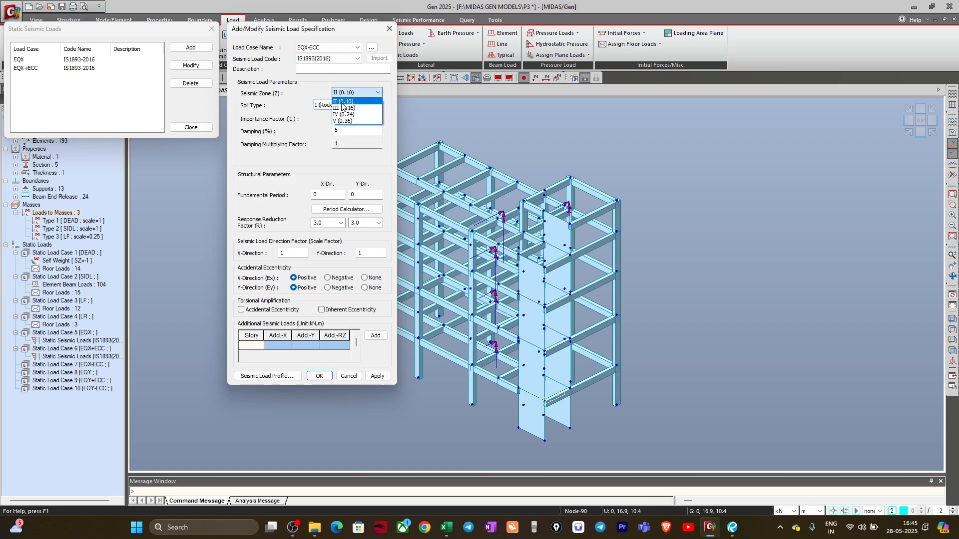
pyautogui.click(345, 108)
pyautogui.click(350, 105)
pyautogui.click(338, 121)
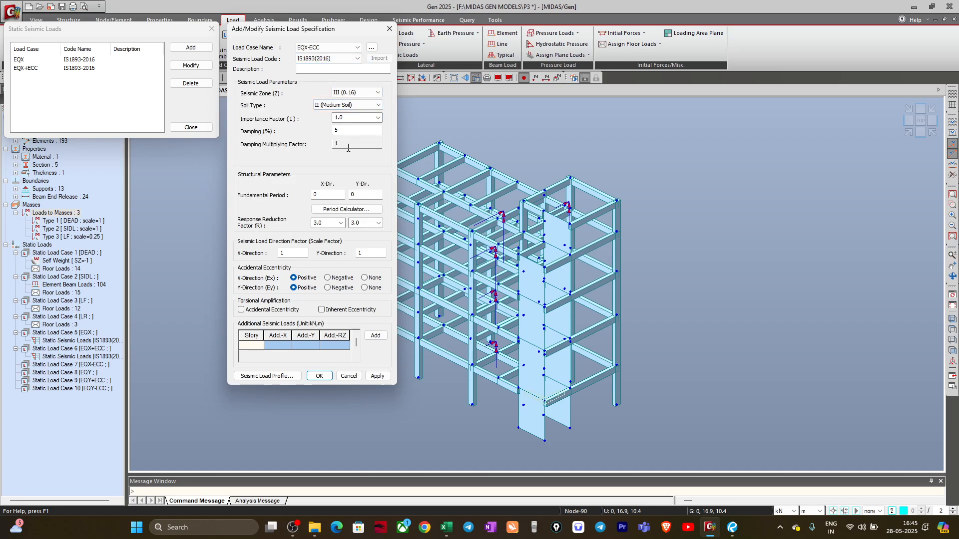
# Calculate the EQX-ECC X-direction fundamental period with T = 0.09 h / sqrt(d) and set the Y-direction period to 0.
pyautogui.click(336, 210)
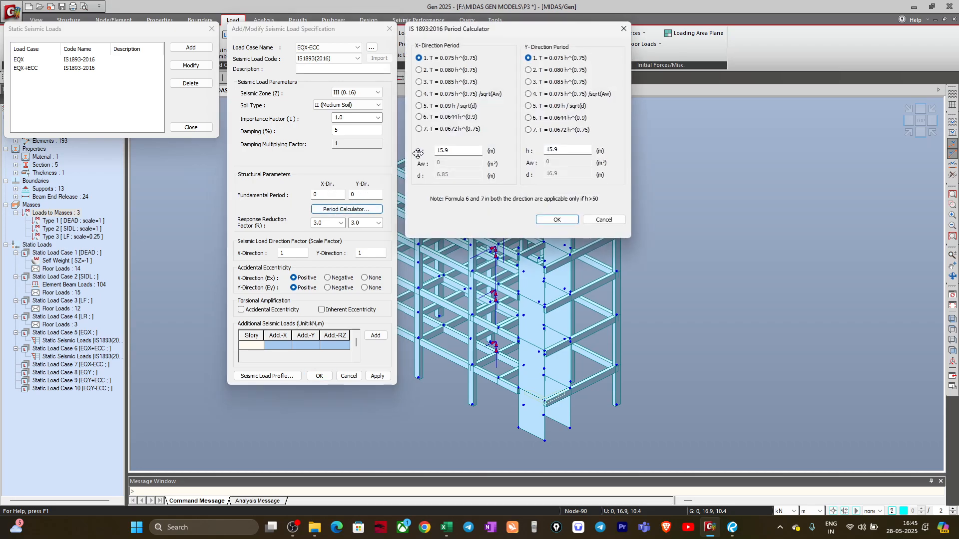
pyautogui.click(555, 221)
pyautogui.click(372, 195)
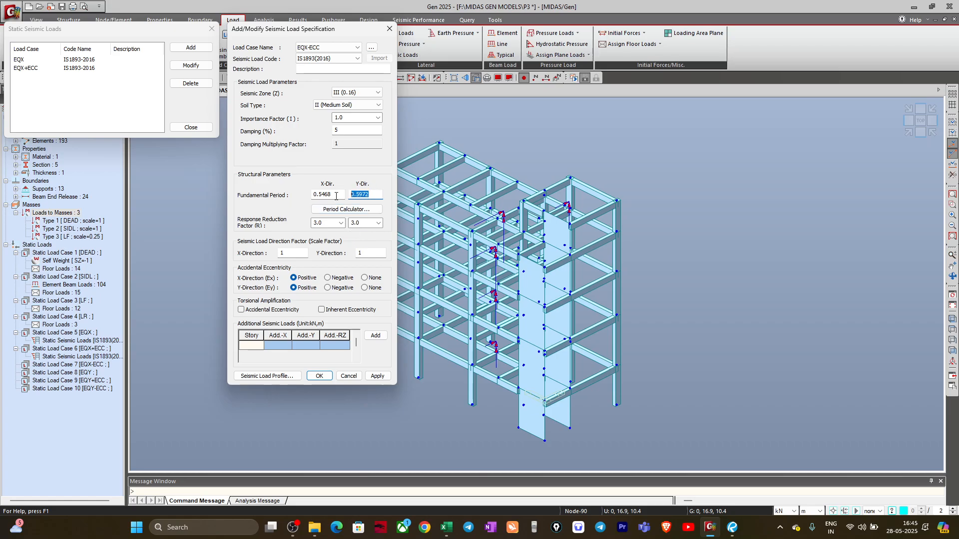
pyautogui.write('0')
# Set the EQX-ECC response reduction factor to 5.0 in both directions and the Y-direction scale factor to 0.
pyautogui.click(342, 223)
pyautogui.click(323, 274)
pyautogui.click(378, 222)
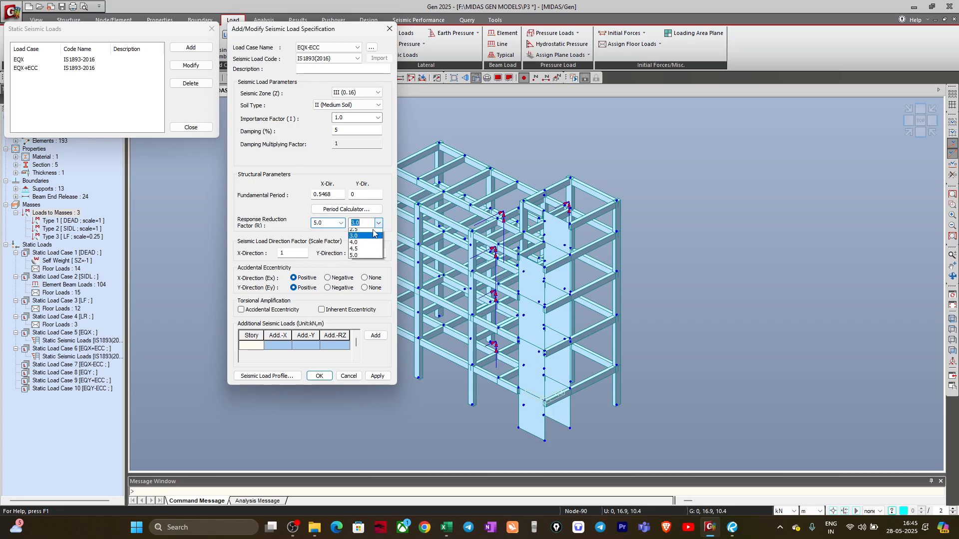
pyautogui.click(357, 272)
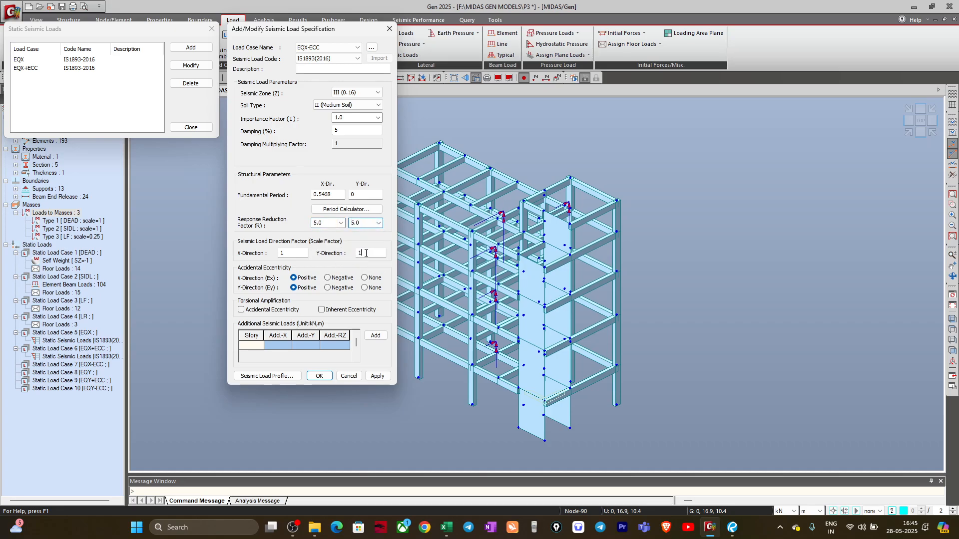
pyautogui.doubleClick(361, 253)
pyautogui.write('0')
# Set EQX-ECC accidental eccentricity to Negative in X and None in Y, and save the load with accidental torsional amplification enabled.
pyautogui.click(334, 279)
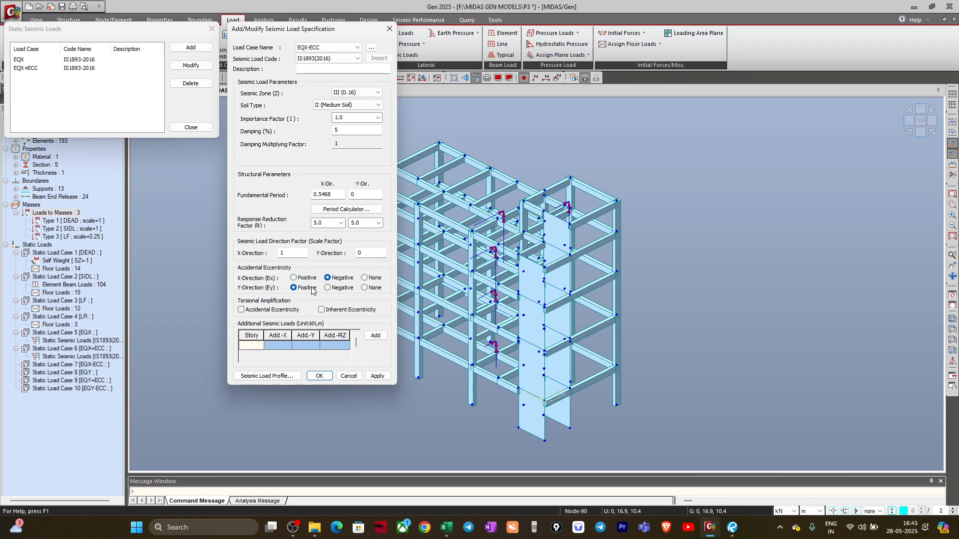
pyautogui.click(364, 288)
pyautogui.click(263, 314)
pyautogui.click(318, 376)
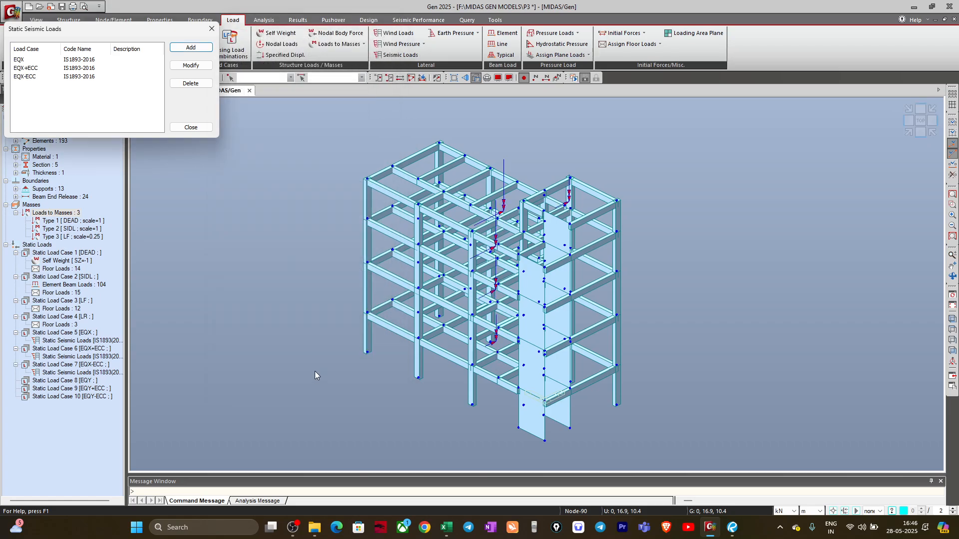
pyautogui.click(28, 61)
pyautogui.click(31, 69)
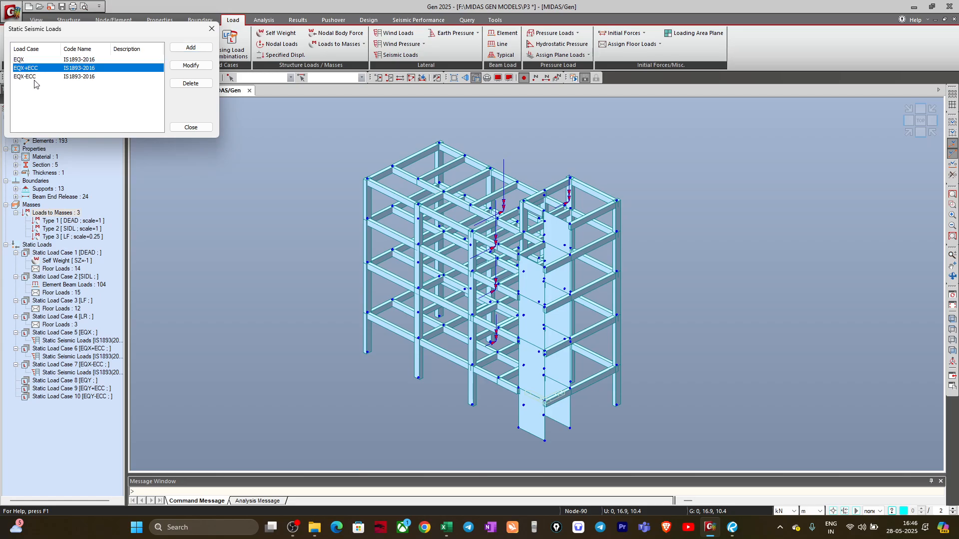
pyautogui.click(34, 78)
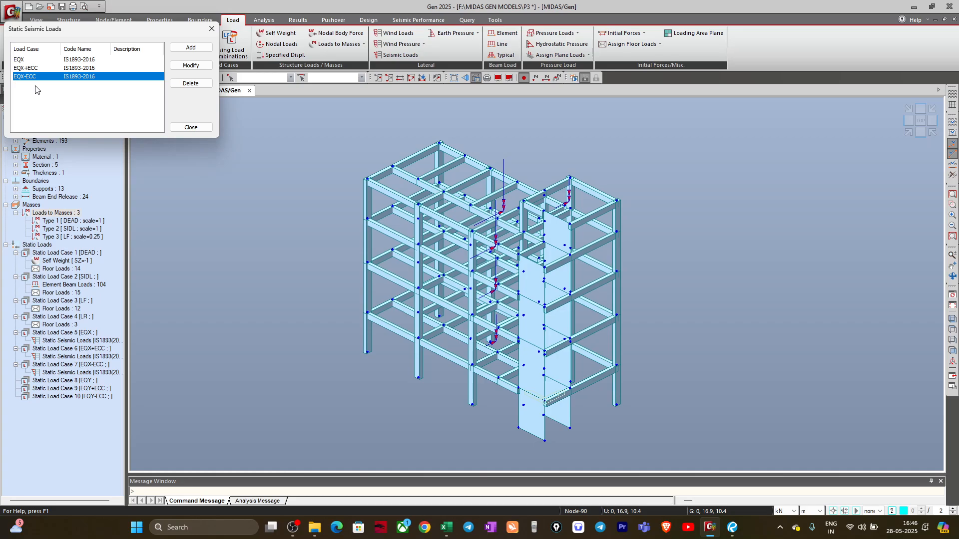
# Start a new static seismic load for the EQY load case using the IS1893(2016) code.
pyautogui.click(190, 48)
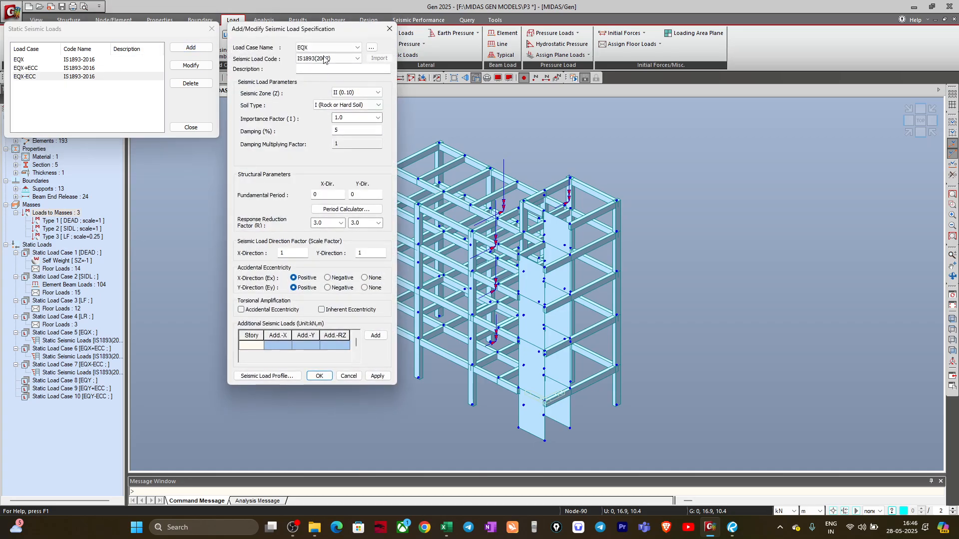
pyautogui.click(327, 48)
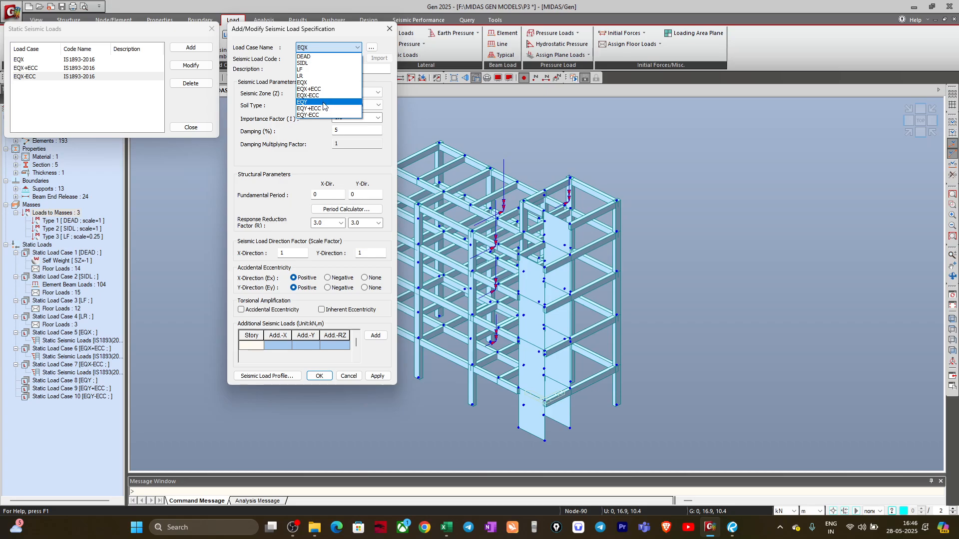
pyautogui.click(329, 98)
pyautogui.click(328, 58)
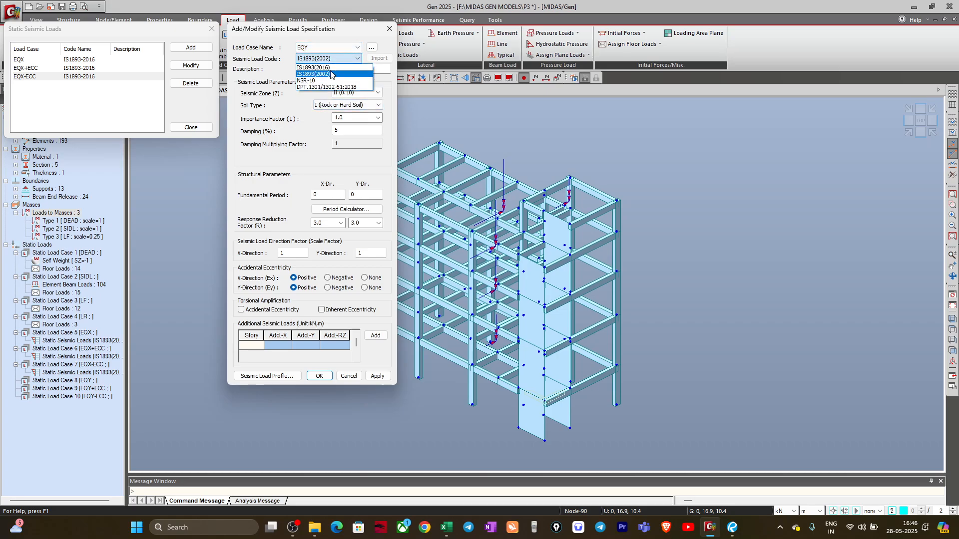
pyautogui.click(330, 70)
# Set the EQY seismic zone to III (0.16) and the soil type to II (Medium Soil).
pyautogui.click(357, 93)
pyautogui.click(350, 107)
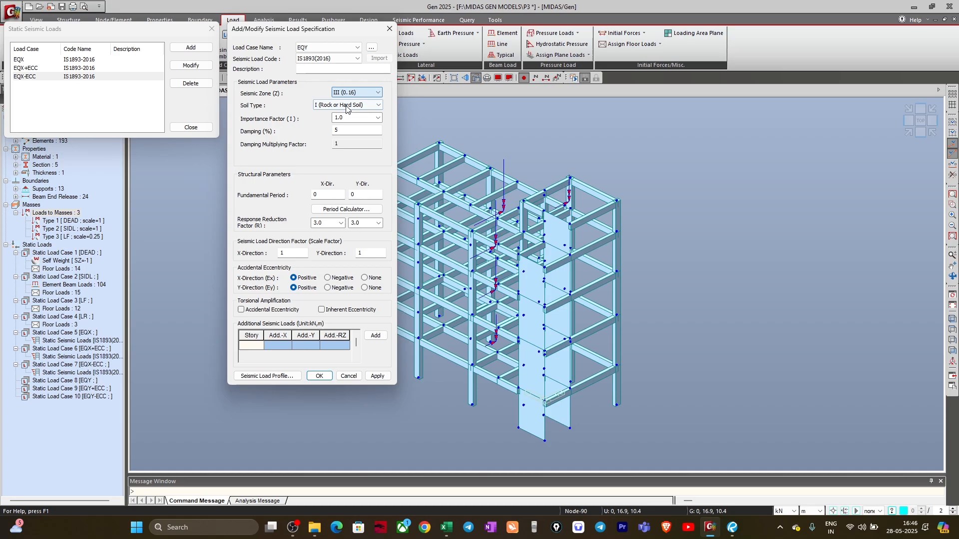
pyautogui.click(343, 105)
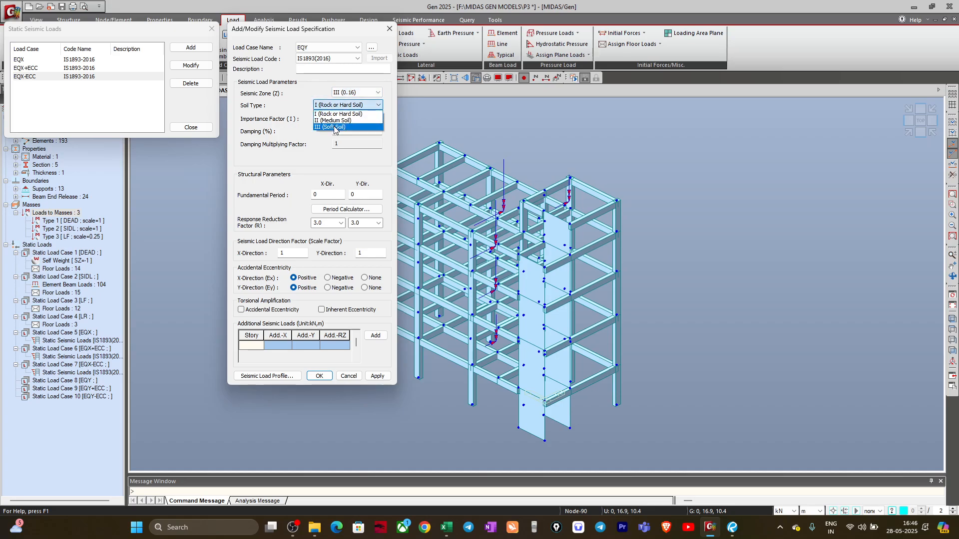
pyautogui.click(333, 121)
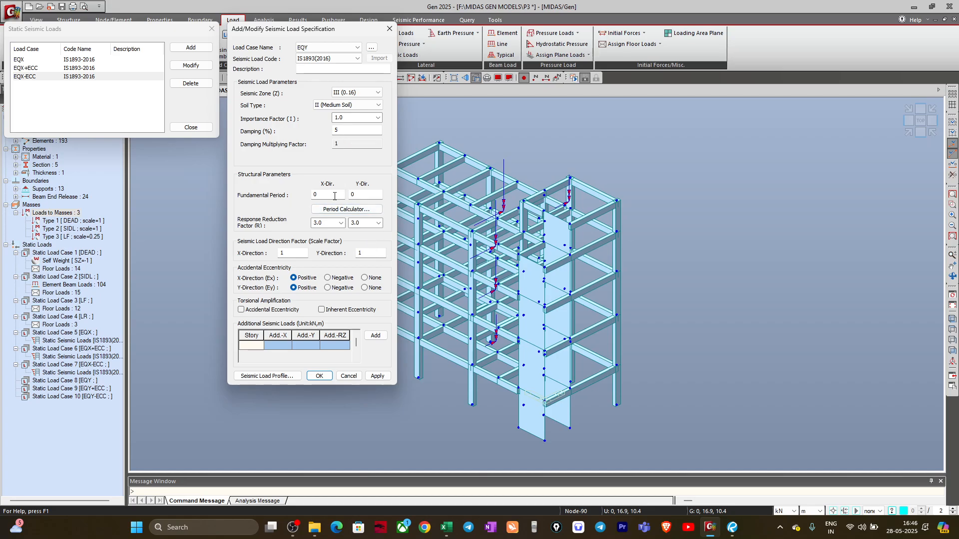
# Calculate the EQY Y-direction fundamental period with T = 0.09 h / sqrt(d) and set the X-direction period to 0.
pyautogui.click(346, 209)
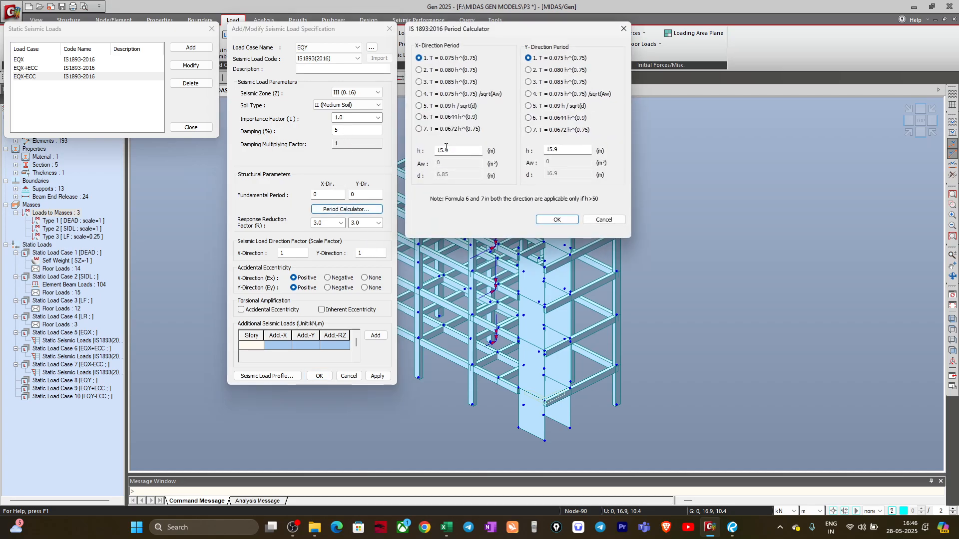
pyautogui.click(451, 106)
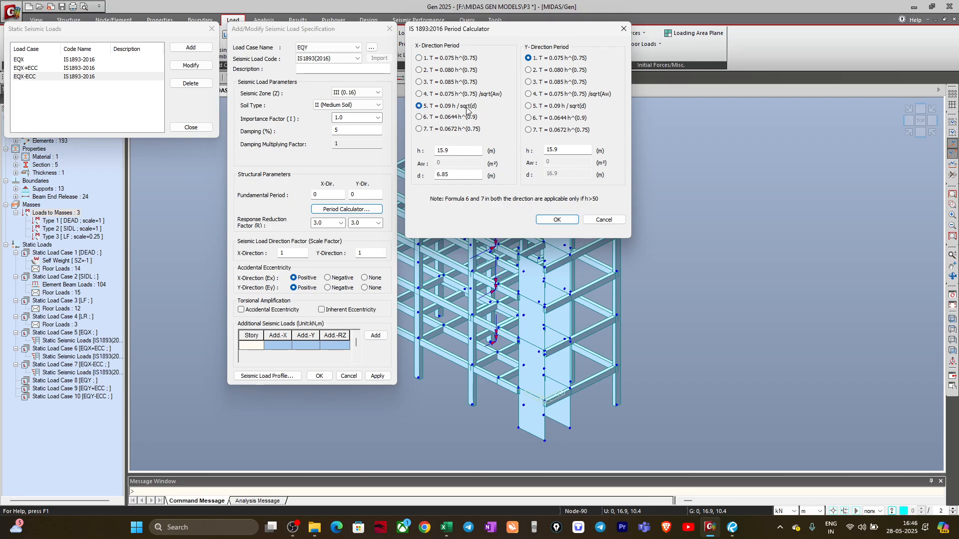
pyautogui.click(534, 106)
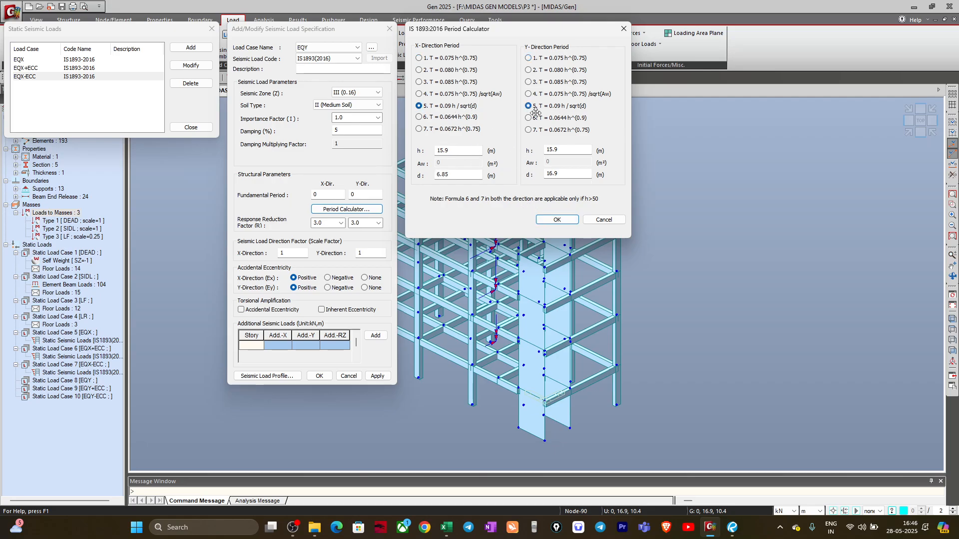
pyautogui.click(428, 58)
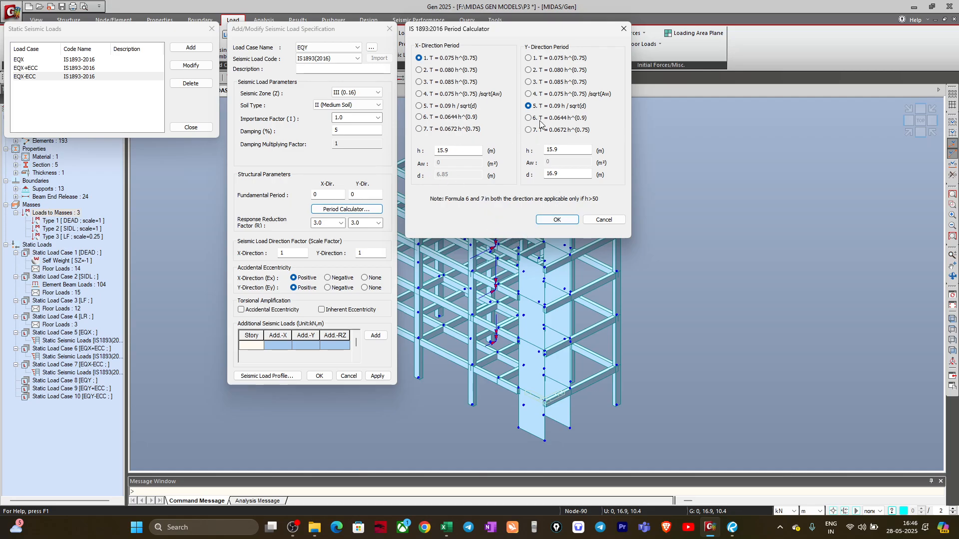
pyautogui.click(556, 221)
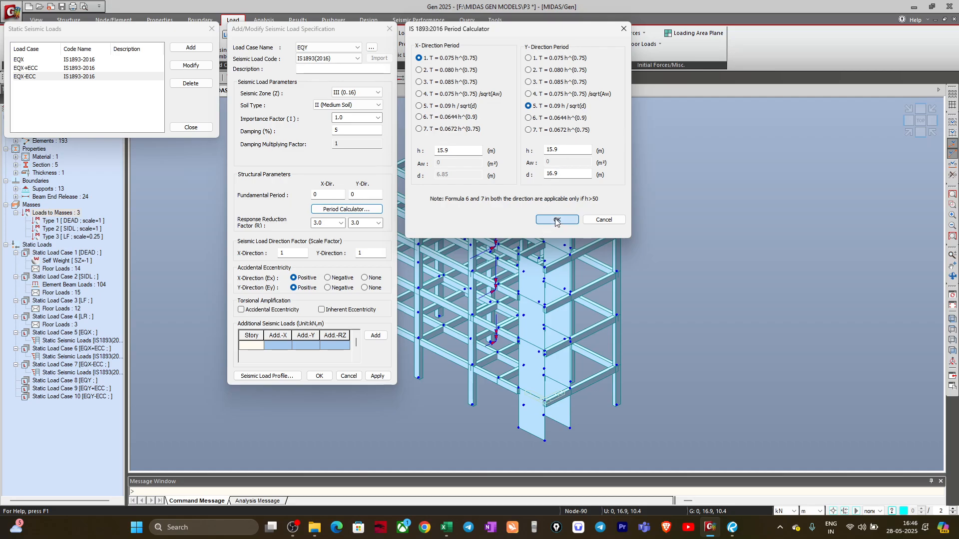
pyautogui.doubleClick(328, 195)
pyautogui.write('0')
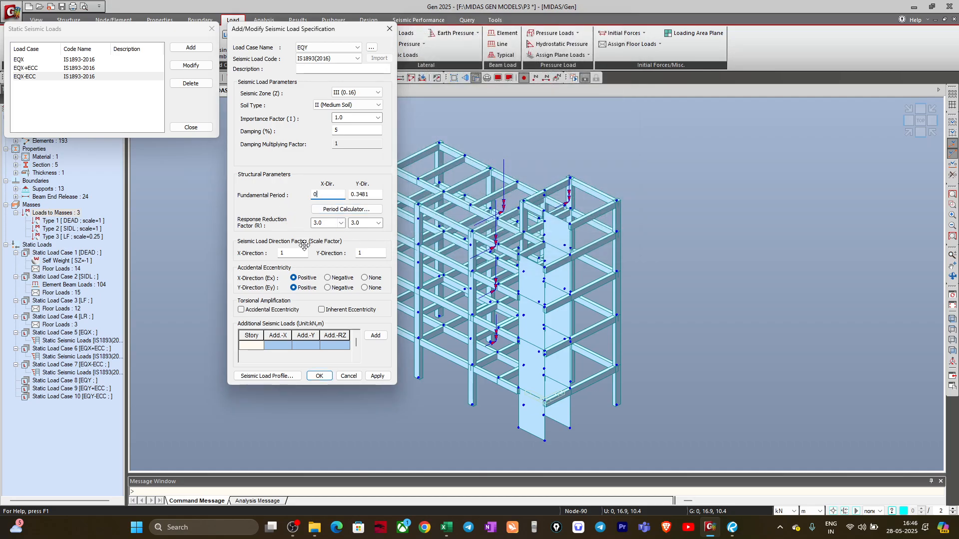
# Set the EQY response reduction factor to 5.0 in both the X and Y directions.
pyautogui.click(341, 223)
pyautogui.click(324, 272)
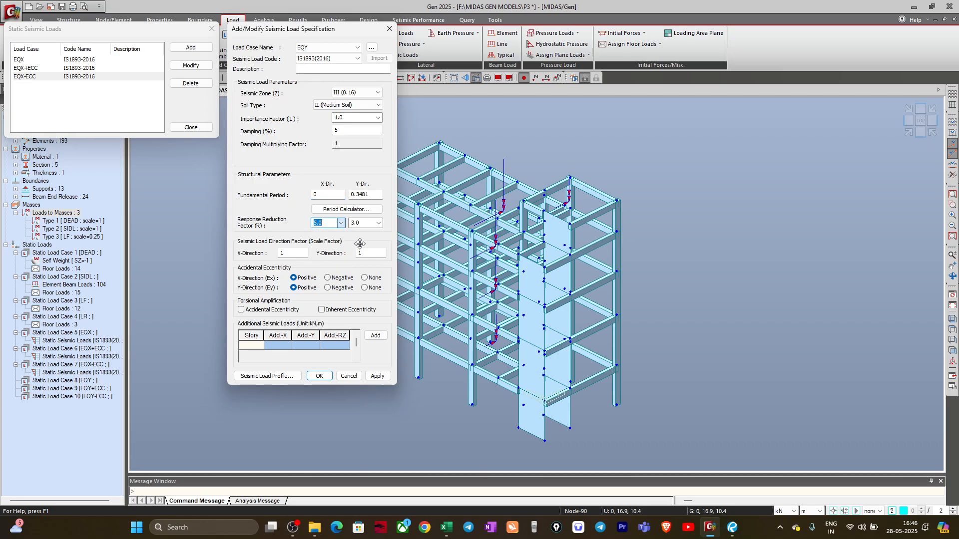
pyautogui.click(379, 223)
pyautogui.click(360, 271)
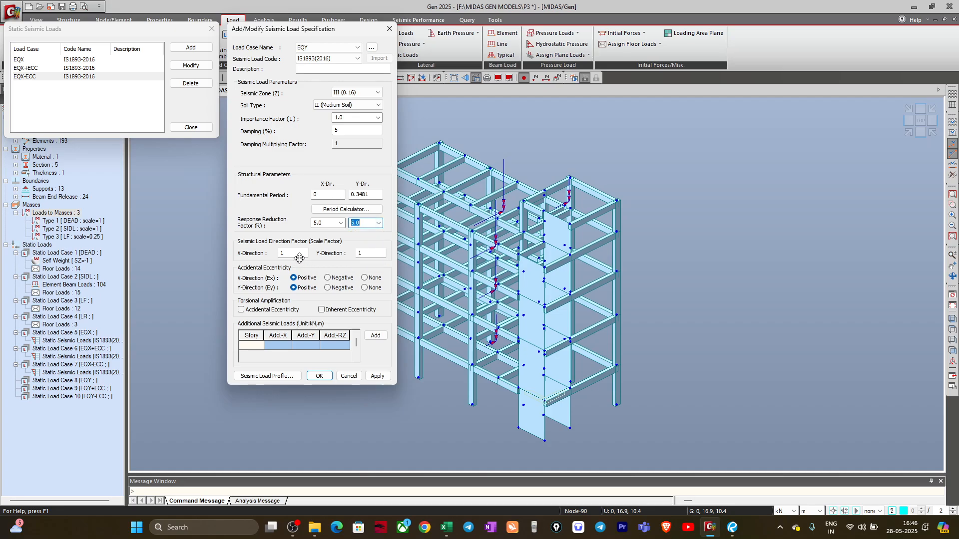
# Set the EQY X-direction scale factor to 0 and the accidental eccentricity to None in both directions.
pyautogui.doubleClick(299, 253)
pyautogui.write('0')
pyautogui.click(372, 279)
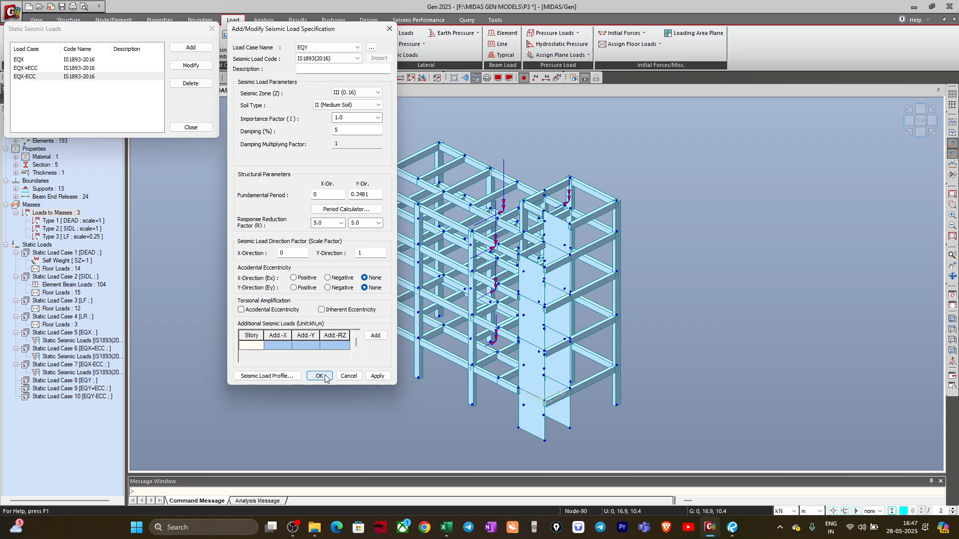
# View the EQY seismic load profile for the X and Y components, and save the EQY seismic load.
pyautogui.click(274, 379)
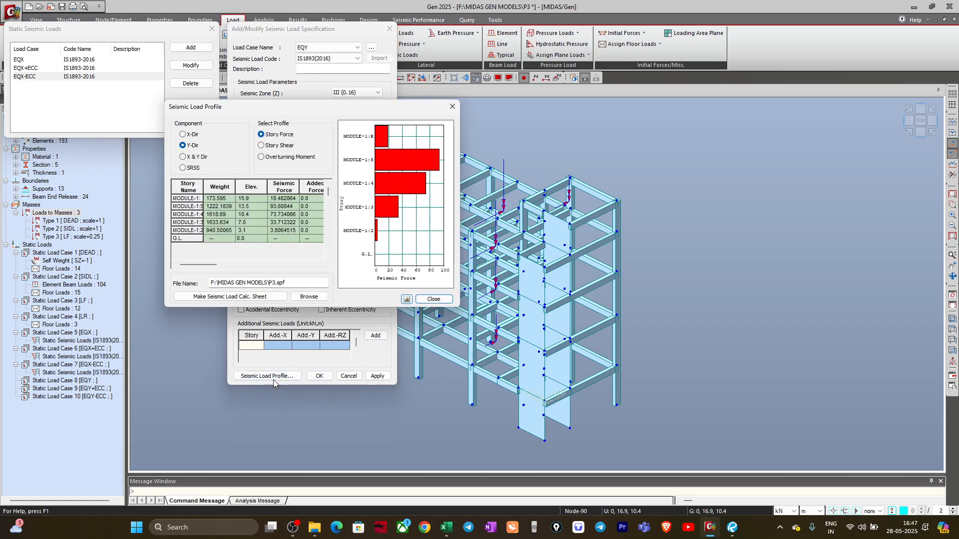
pyautogui.click(189, 138)
pyautogui.click(187, 146)
pyautogui.click(434, 299)
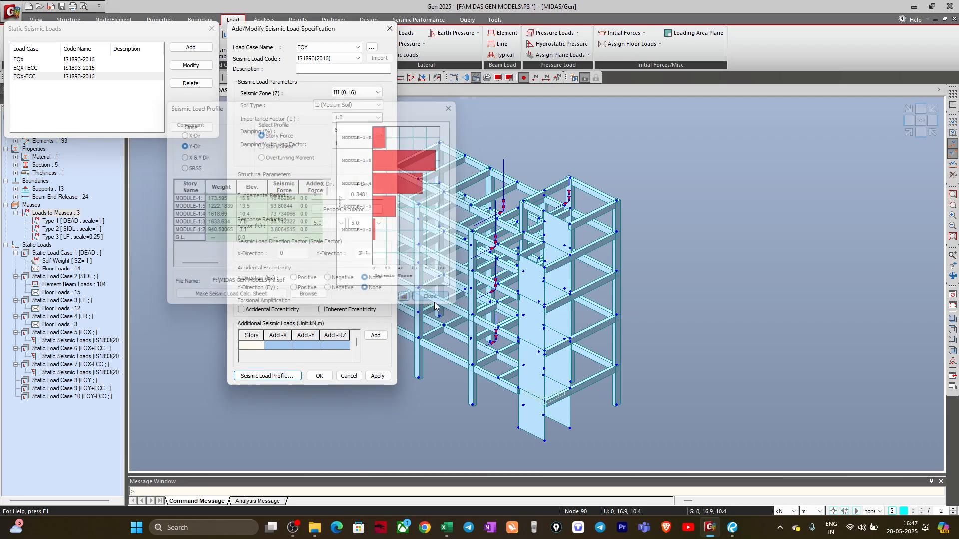
pyautogui.click(320, 376)
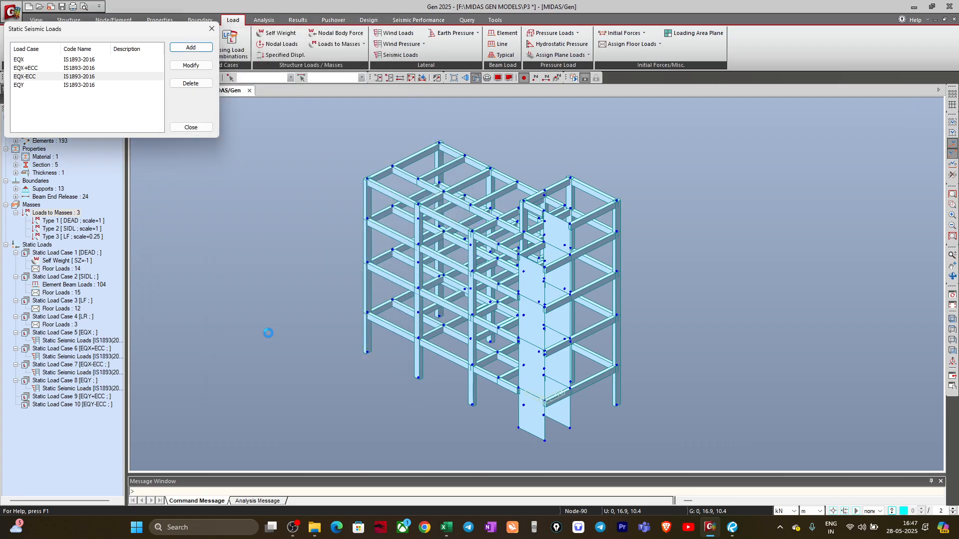
# Start a new static seismic load for the EQY+ECC load case using the IS1893(2016) code.
pyautogui.click(190, 47)
pyautogui.click(314, 48)
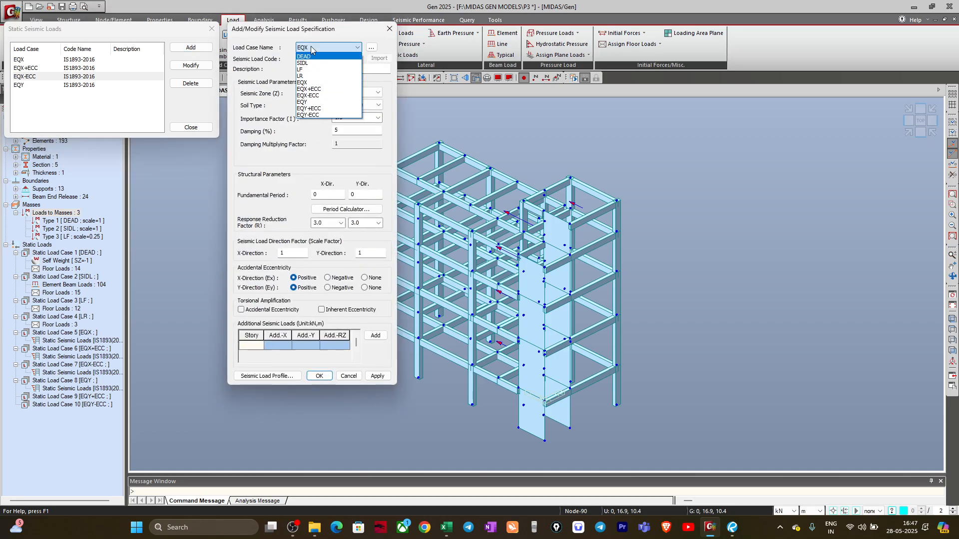
pyautogui.click(309, 109)
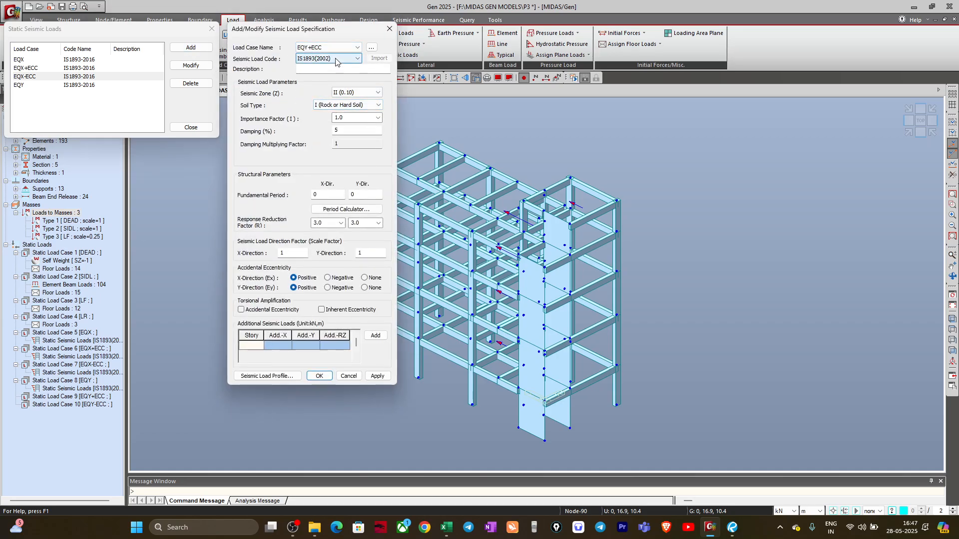
pyautogui.click(334, 58)
pyautogui.click(329, 67)
# Set the EQY+ECC seismic zone to III (0.16) and the soil type to II (Medium Soil).
pyautogui.click(352, 92)
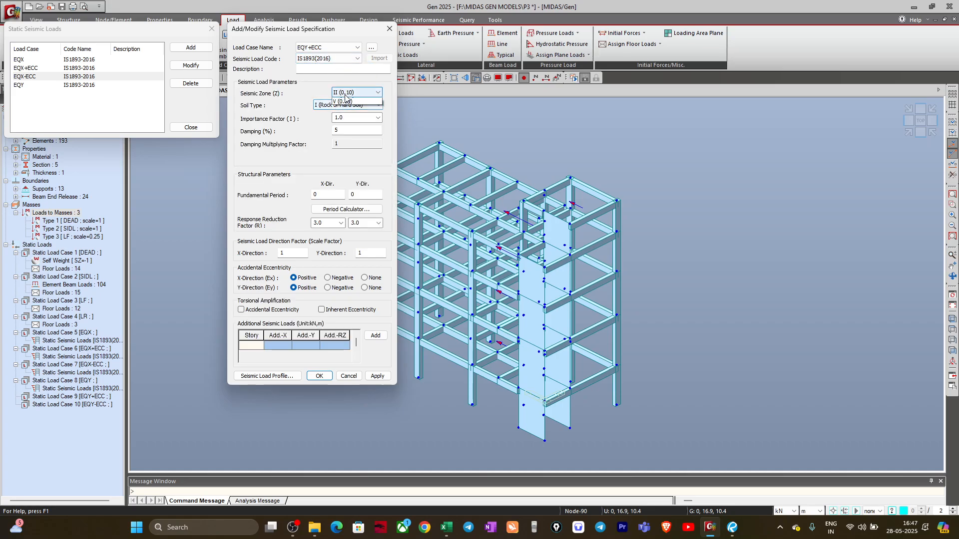
pyautogui.click(342, 109)
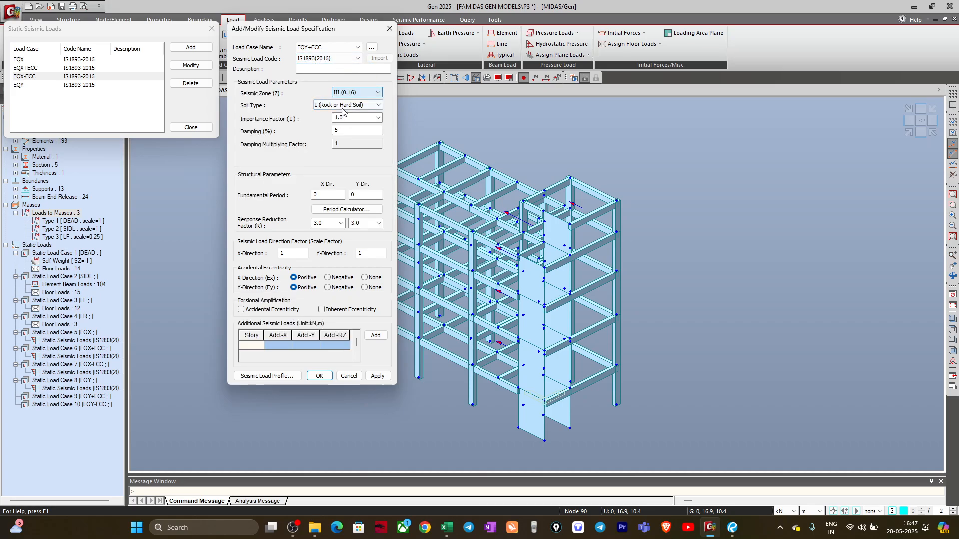
pyautogui.click(345, 105)
pyautogui.click(335, 120)
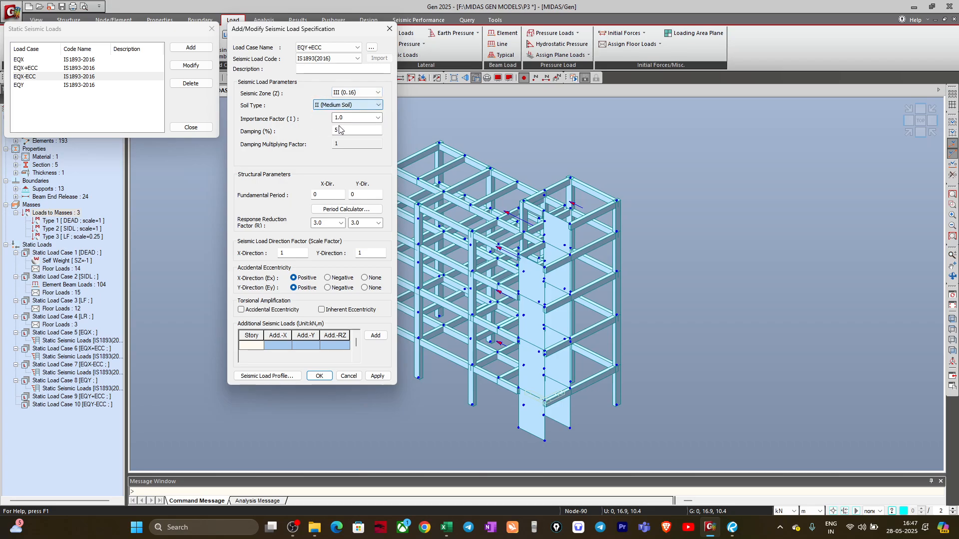
# Calculate the EQY+ECC Y-direction fundamental period with formula 5, T = 0.09 h / sqrt(d), and set the X-direction period to 0.
pyautogui.click(344, 210)
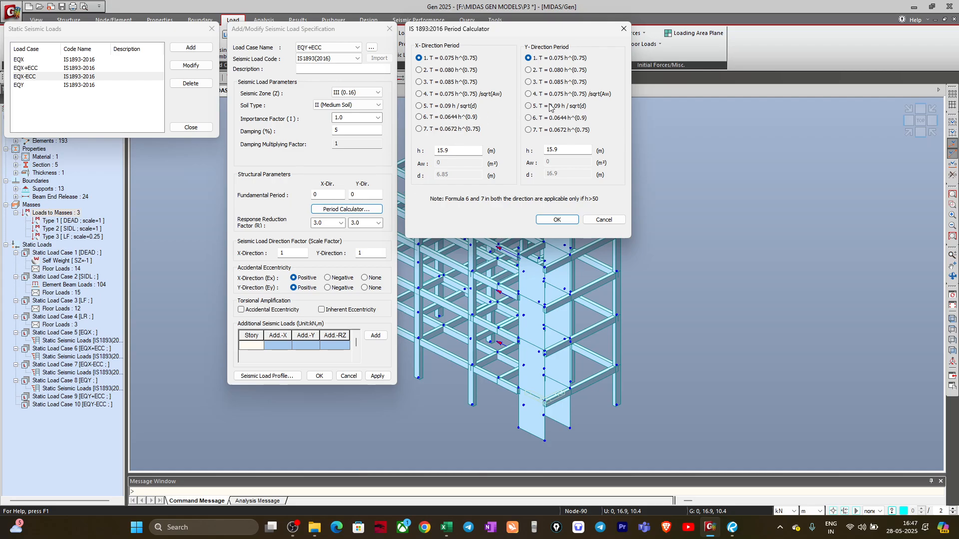
pyautogui.click(550, 106)
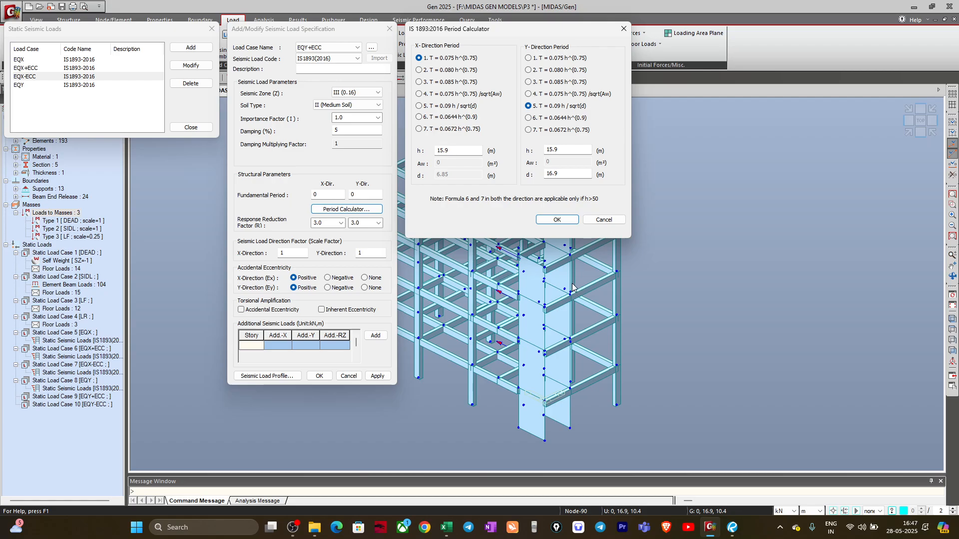
pyautogui.click(550, 226)
pyautogui.doubleClick(325, 195)
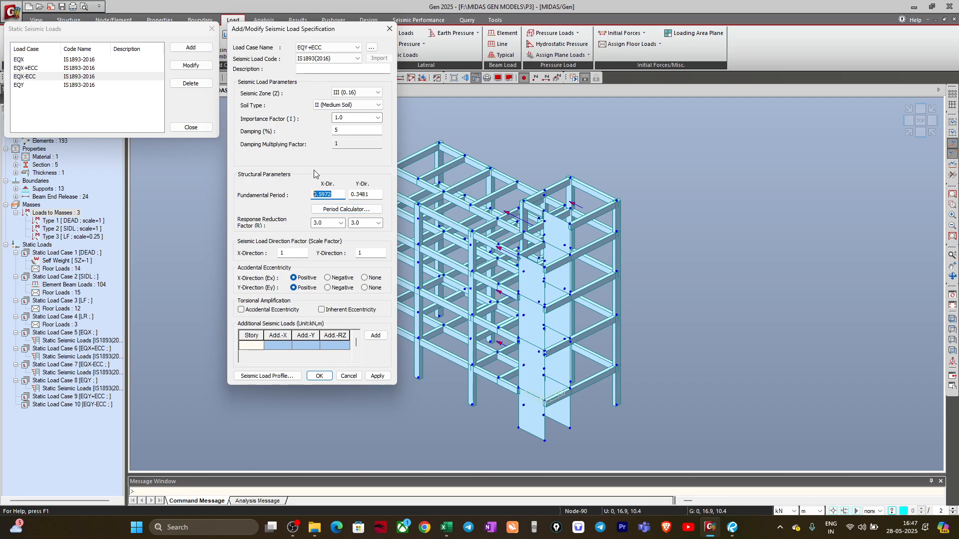
pyautogui.write('0')
# Set the EQY+ECC response reduction factor to 5.0 in both the X and Y directions.
pyautogui.click(341, 225)
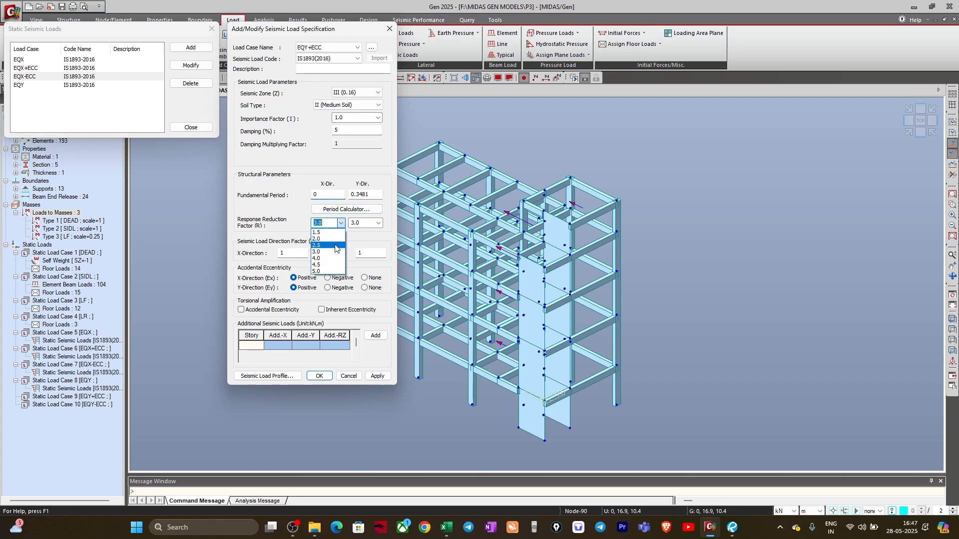
pyautogui.click(330, 274)
pyautogui.click(379, 223)
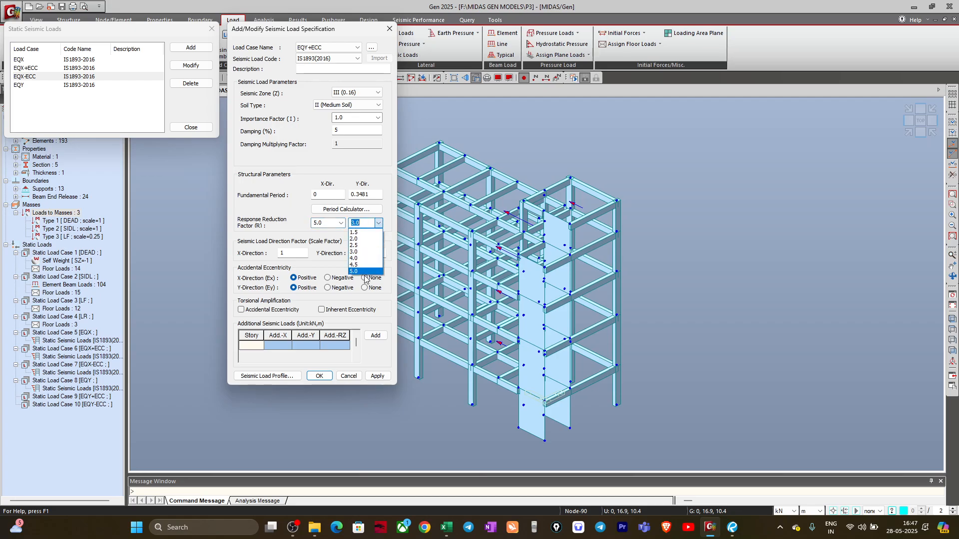
pyautogui.click(365, 272)
# Set the EQY+ECC X-direction scale factor to 0 and its X-direction accidental eccentricity to None.
pyautogui.doubleClick(295, 253)
pyautogui.write('0')
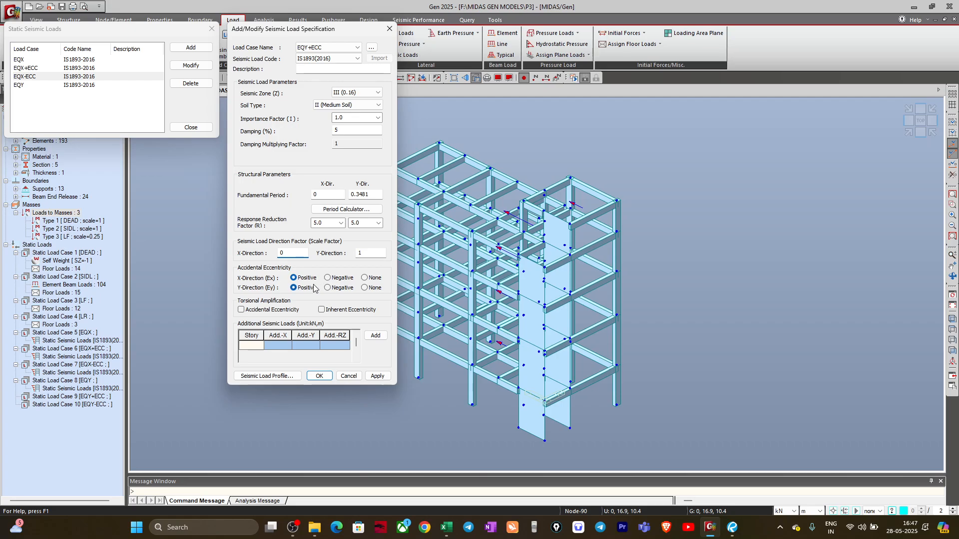
pyautogui.click(364, 278)
# Enable torsional amplification for accidental and inherent eccentricity, and save the EQY+ECC seismic load.
pyautogui.click(258, 310)
pyautogui.click(332, 311)
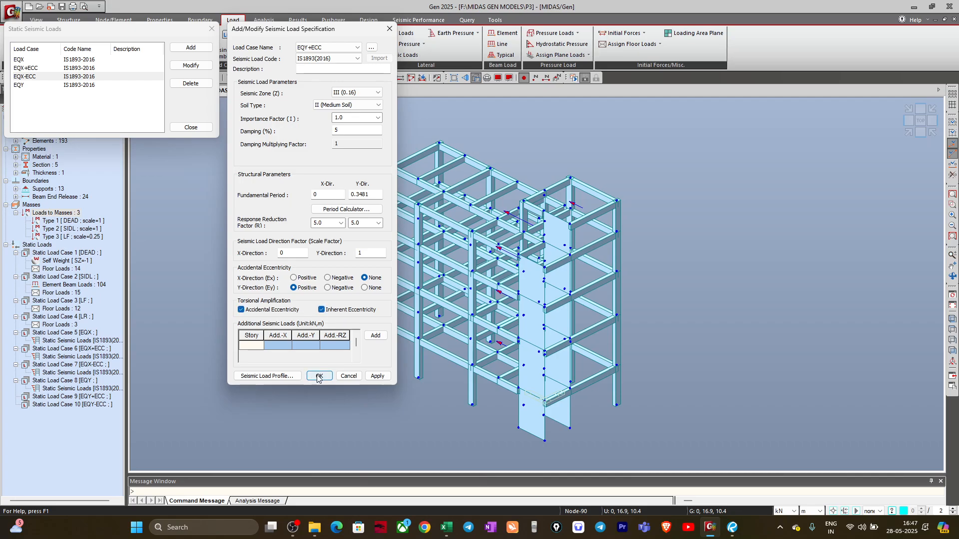
pyautogui.click(319, 377)
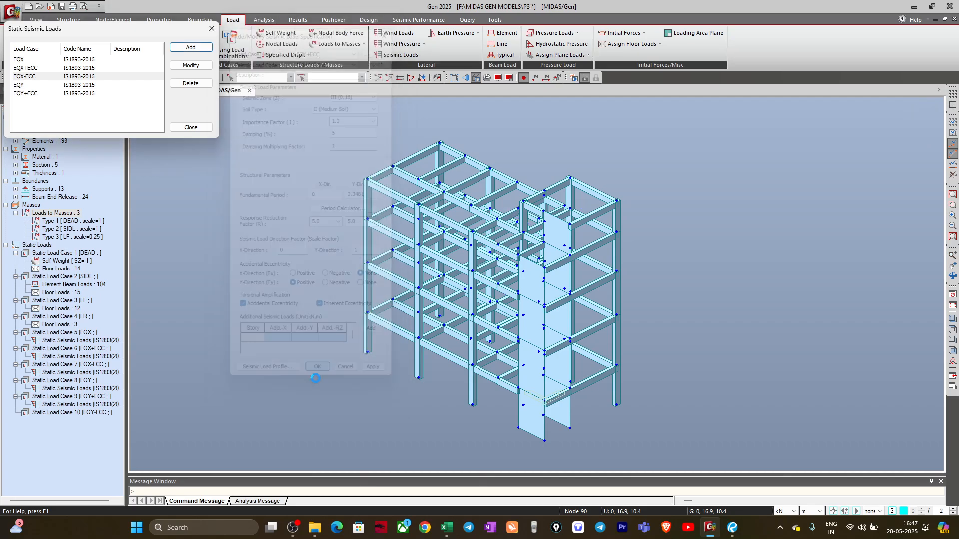
# Start a new static seismic load for the EQY-ECC load case using the IS1893(2016) code.
pyautogui.click(191, 47)
pyautogui.click(332, 47)
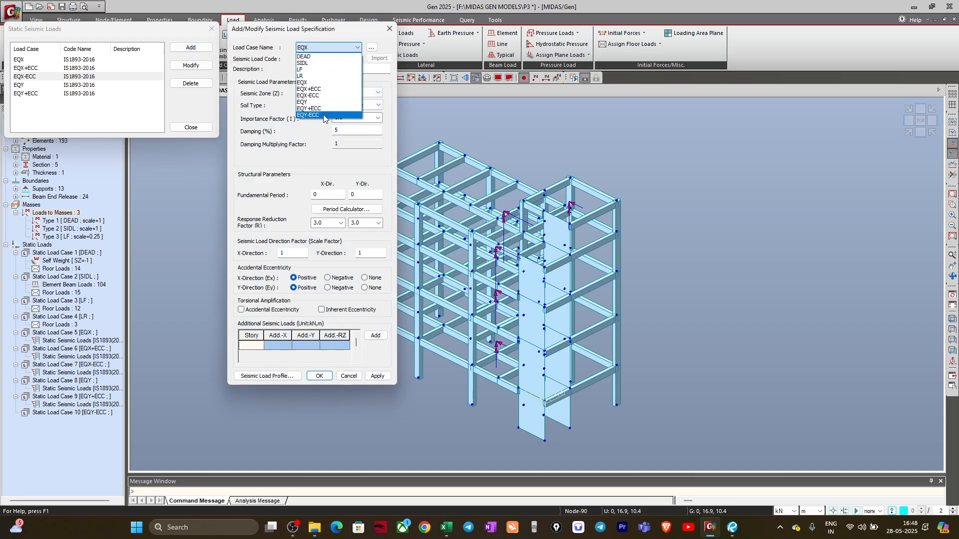
pyautogui.click(321, 116)
pyautogui.click(320, 58)
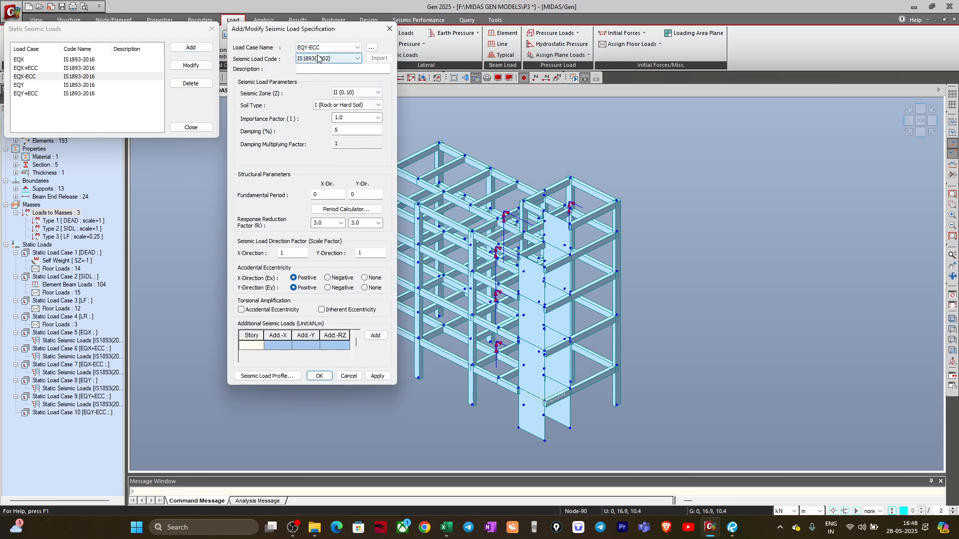
pyautogui.click(320, 67)
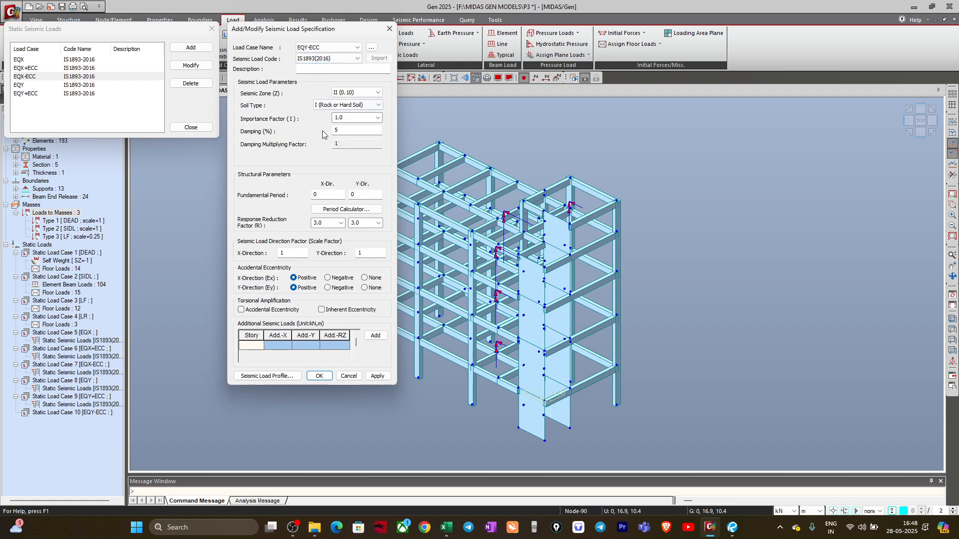
# Set the EQY-ECC seismic zone to III (0.16) and the soil type to II (Medium Soil).
pyautogui.click(352, 93)
pyautogui.click(344, 108)
pyautogui.click(350, 105)
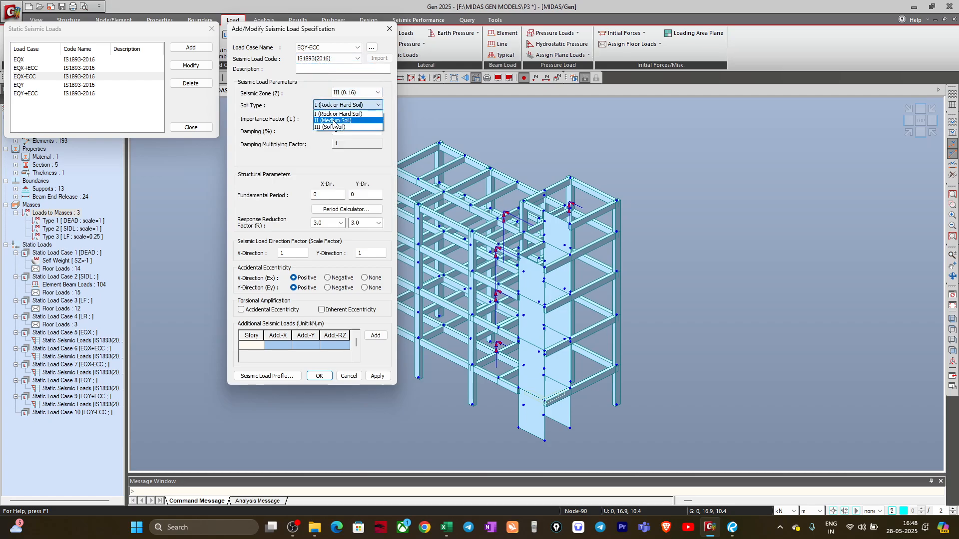
pyautogui.click(340, 119)
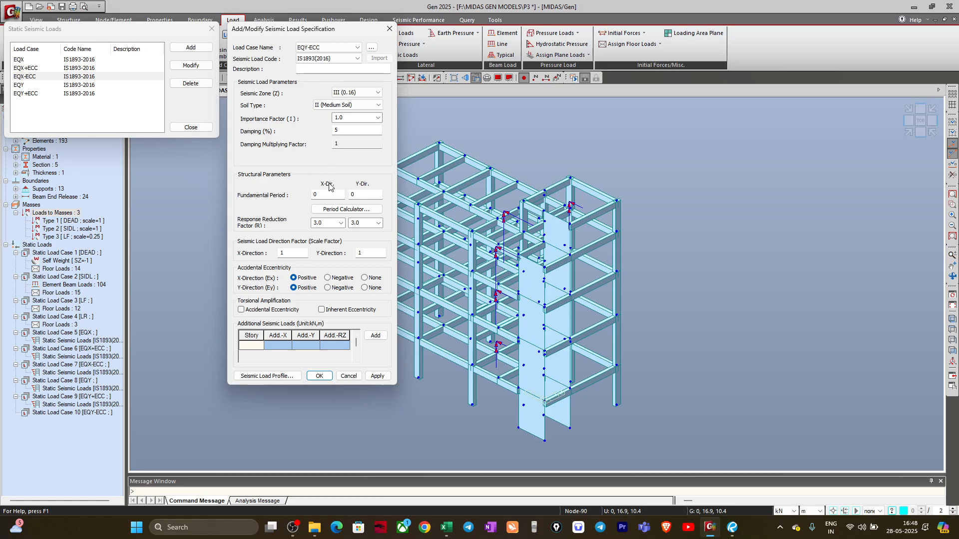
# Calculate the EQY-ECC Y-direction fundamental period with formula 5, T = 0.09 h / sqrt(d), and set the X-direction period to 0.
pyautogui.click(330, 209)
pyautogui.click(557, 106)
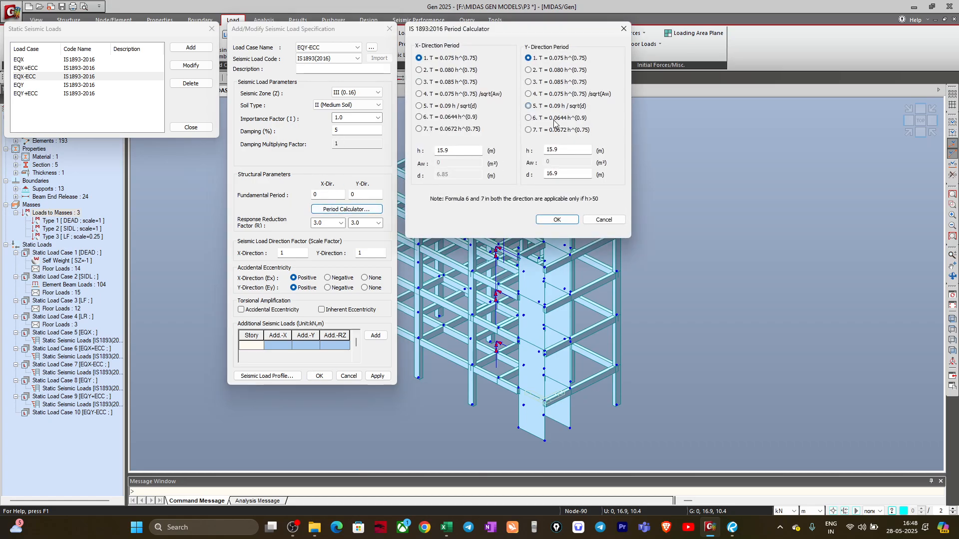
pyautogui.click(557, 220)
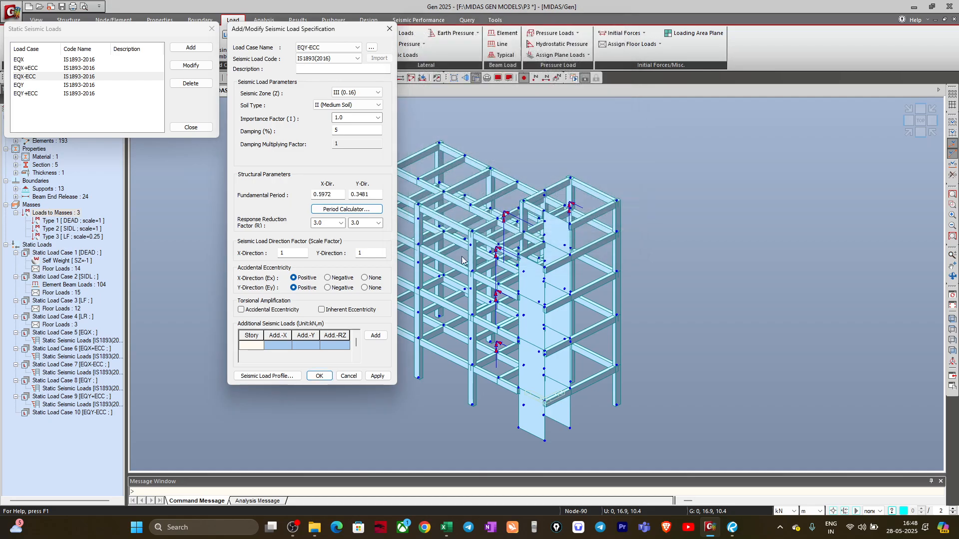
pyautogui.doubleClick(335, 195)
pyautogui.write('0')
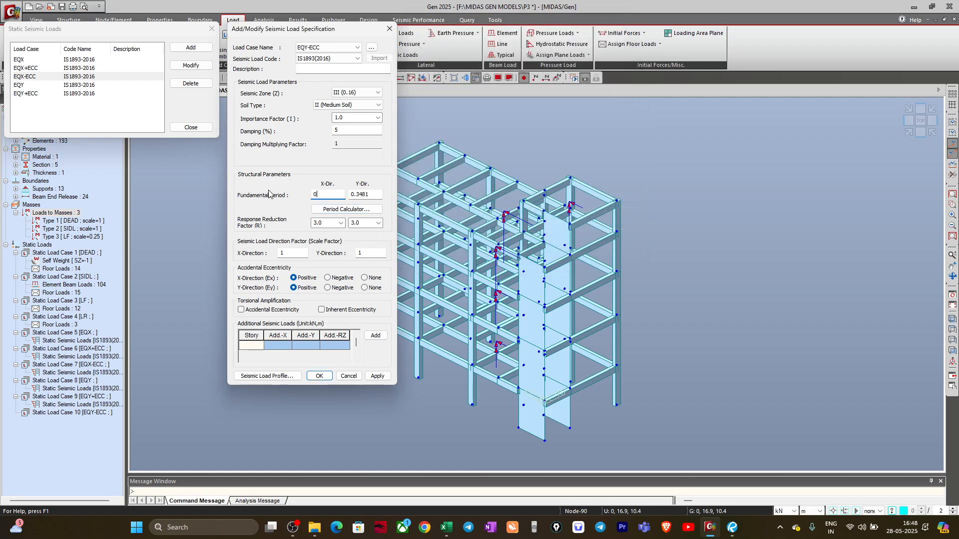
# Set the EQY-ECC response reduction factor to 5.0 in both the X and Y directions.
pyautogui.click(343, 223)
pyautogui.click(342, 224)
pyautogui.click(319, 271)
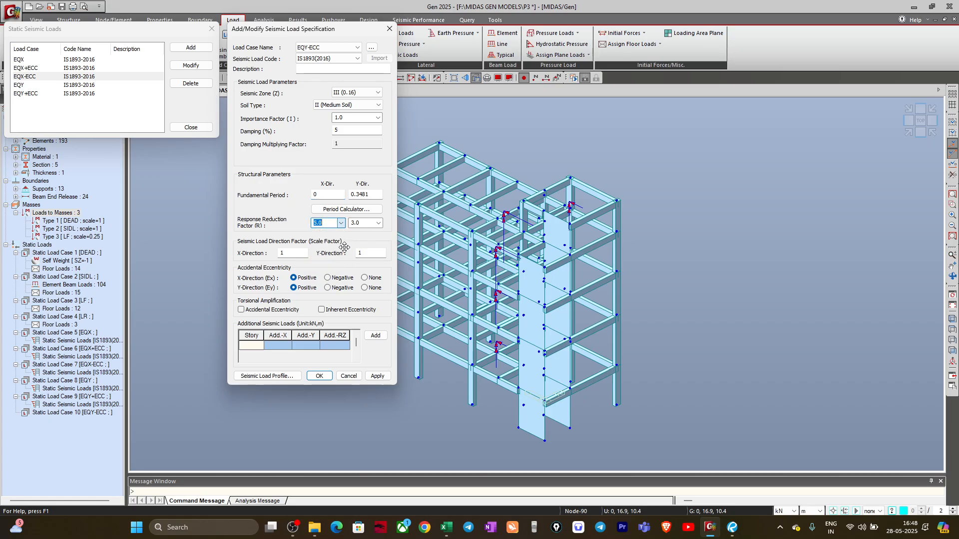
pyautogui.click(378, 223)
pyautogui.click(354, 271)
# Set the EQY-ECC X-direction scale factor to 0 and the accidental eccentricity to None in X and Negative in Y.
pyautogui.doubleClick(293, 254)
pyautogui.write('0')
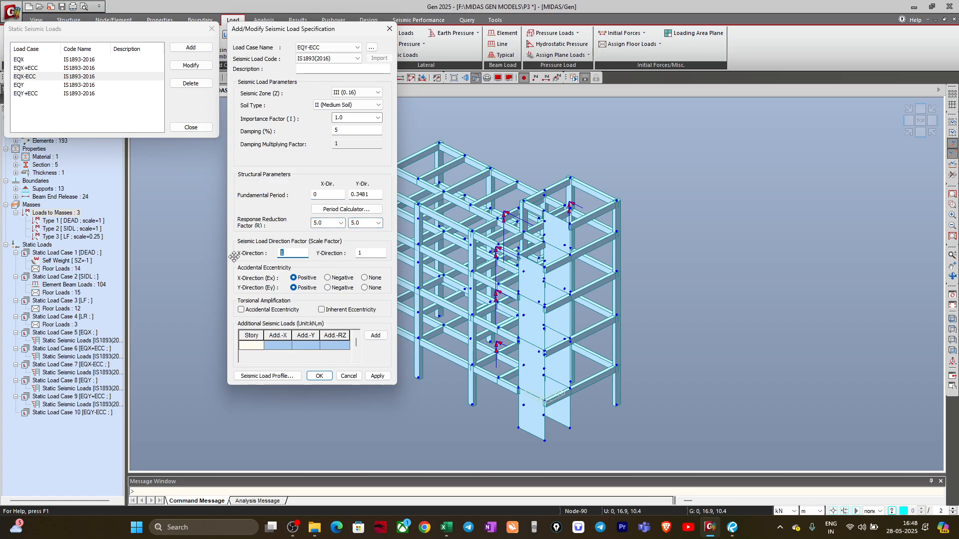
pyautogui.click(333, 288)
pyautogui.click(369, 278)
# Enable torsional amplification for accidental and inherent eccentricity, then save the EQY-ECC seismic load and close the static seismic loads list.
pyautogui.click(270, 310)
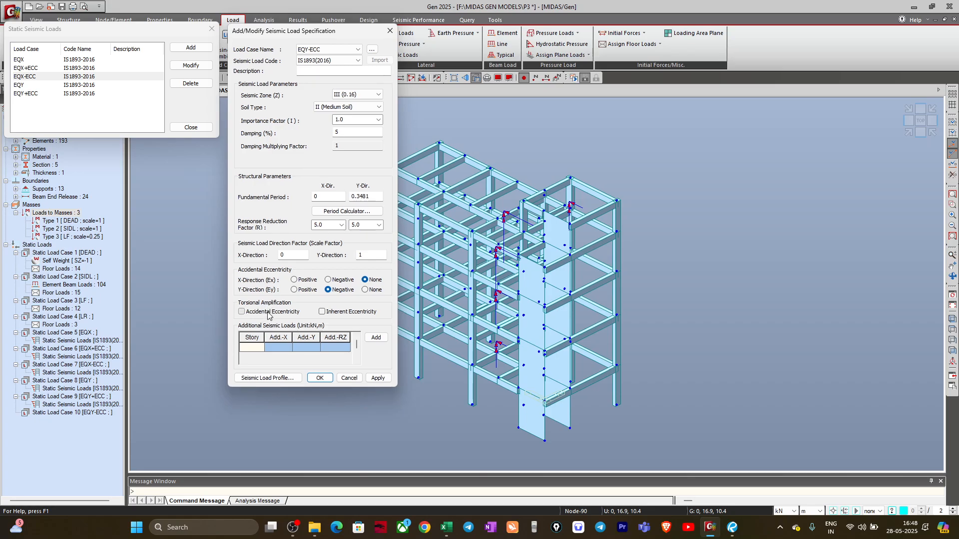
pyautogui.click(323, 311)
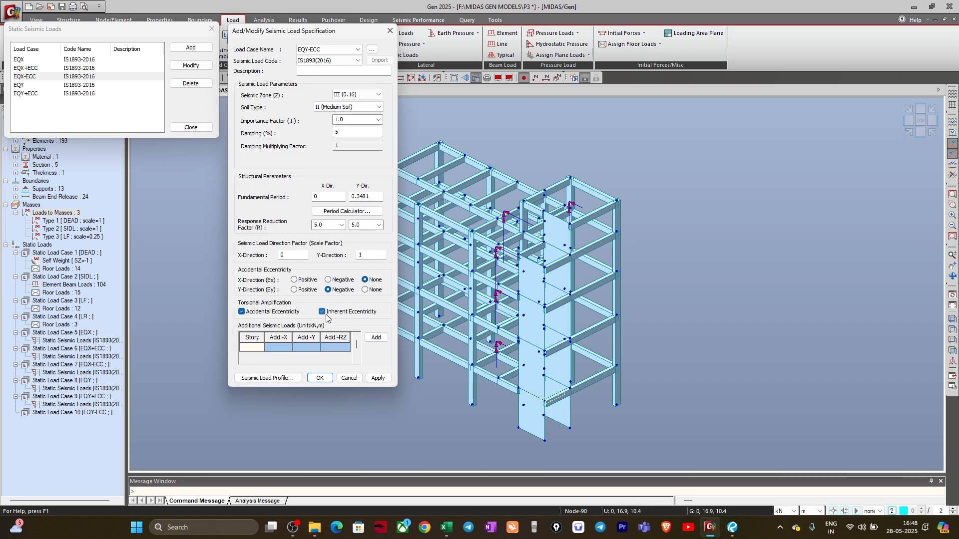
pyautogui.click(320, 377)
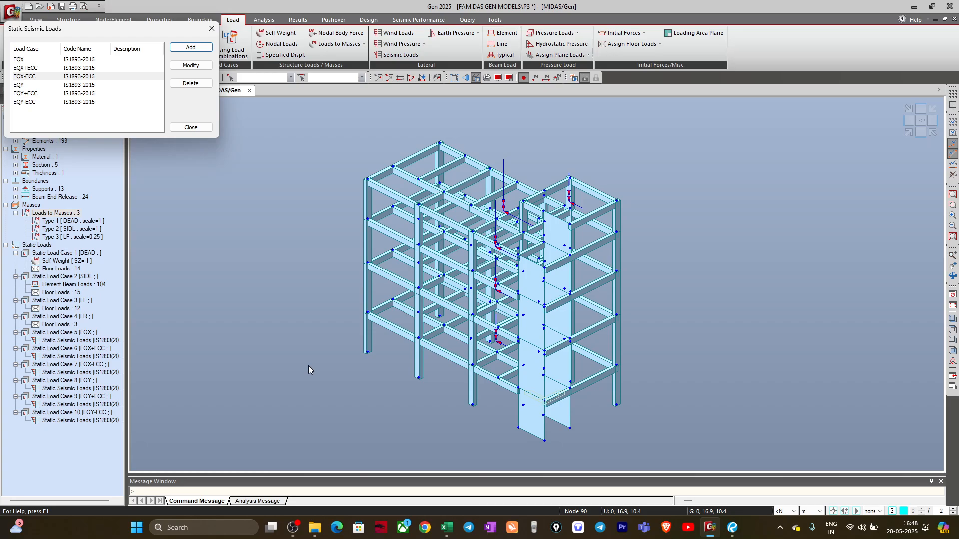
pyautogui.click(191, 127)
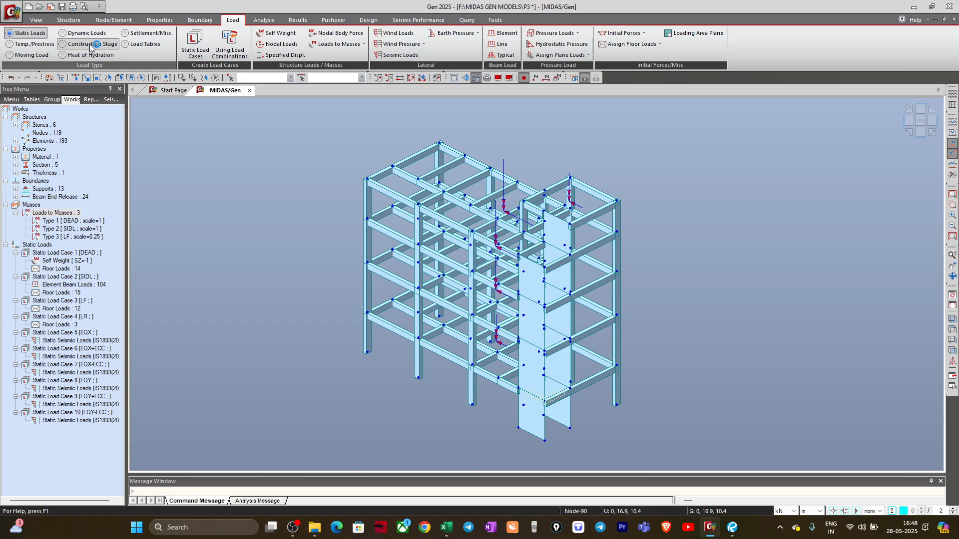
# Open the story data and examine the seismic accidental eccentricities in the X and Y directions for all stories.
pyautogui.click(69, 19)
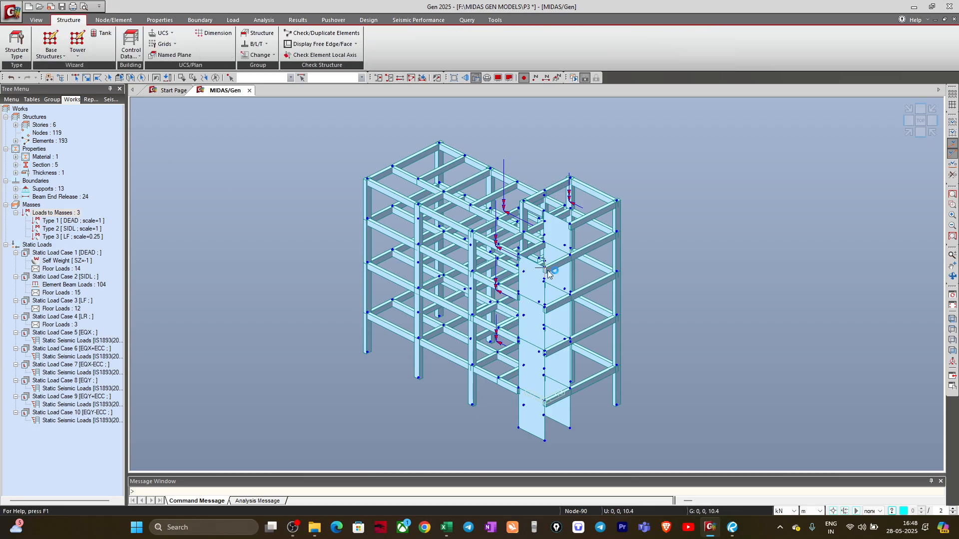
pyautogui.click(133, 58)
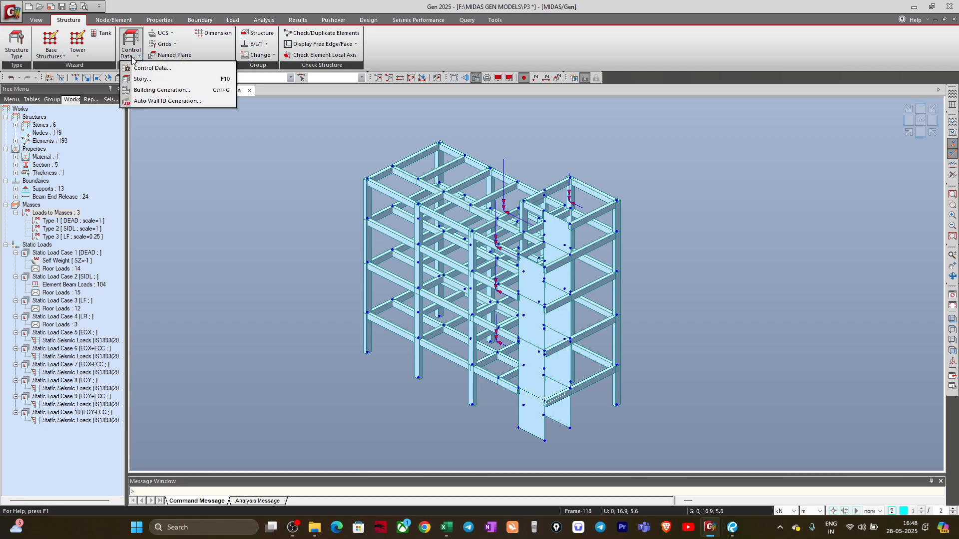
pyautogui.click(142, 79)
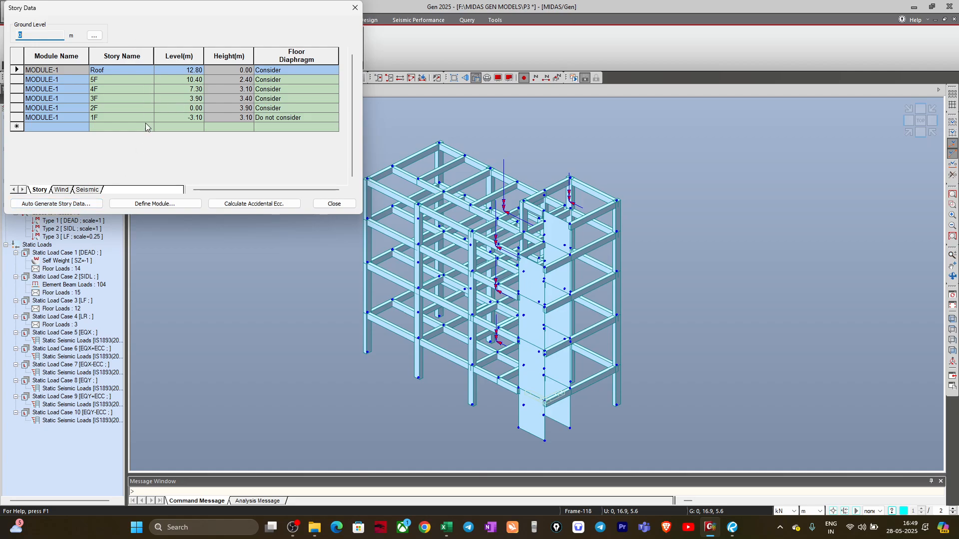
pyautogui.click(87, 190)
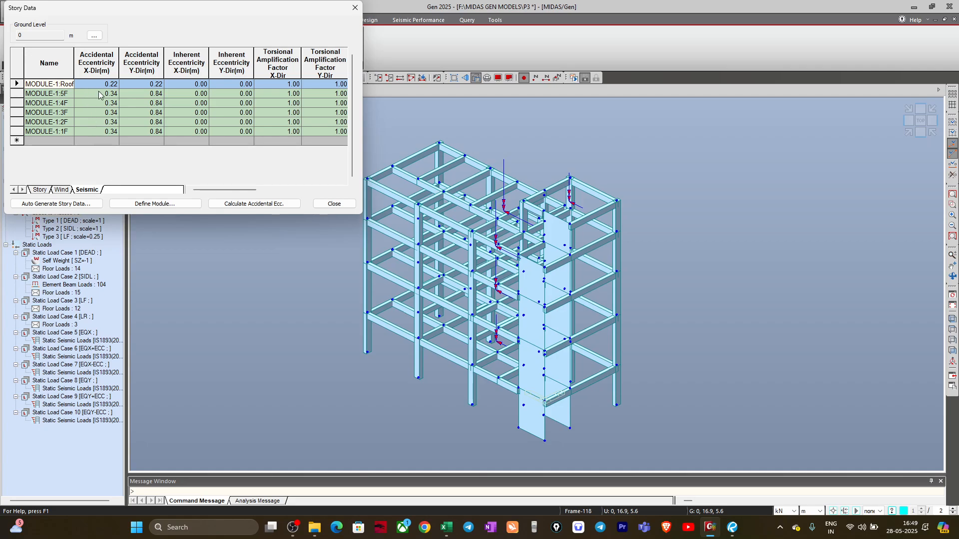
pyautogui.click(100, 85)
pyautogui.moveTo(100, 86); pyautogui.dragTo(142, 132)
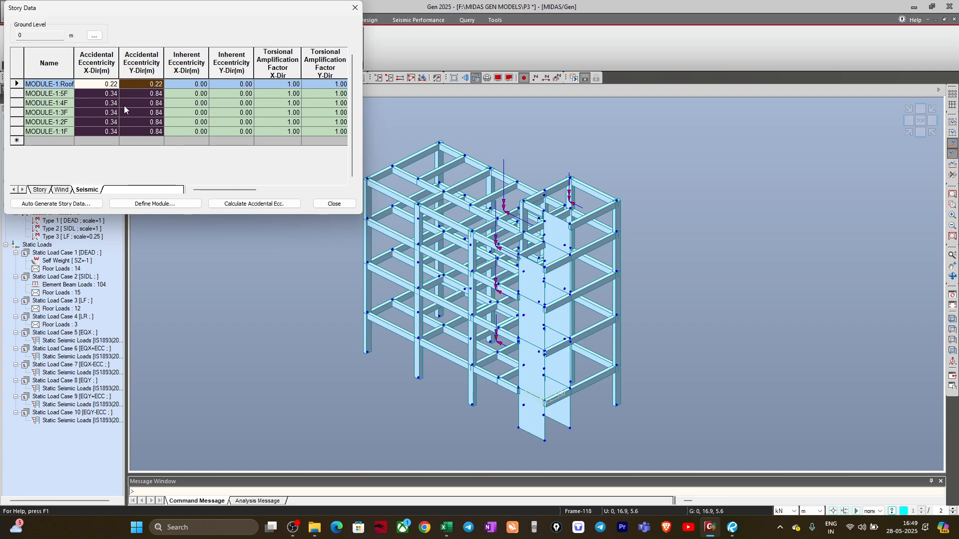
# Examine the wind story data's floor widths and X- and Y-direction eccentricities for all stories.
pyautogui.click(61, 190)
pyautogui.moveTo(100, 69); pyautogui.dragTo(137, 122)
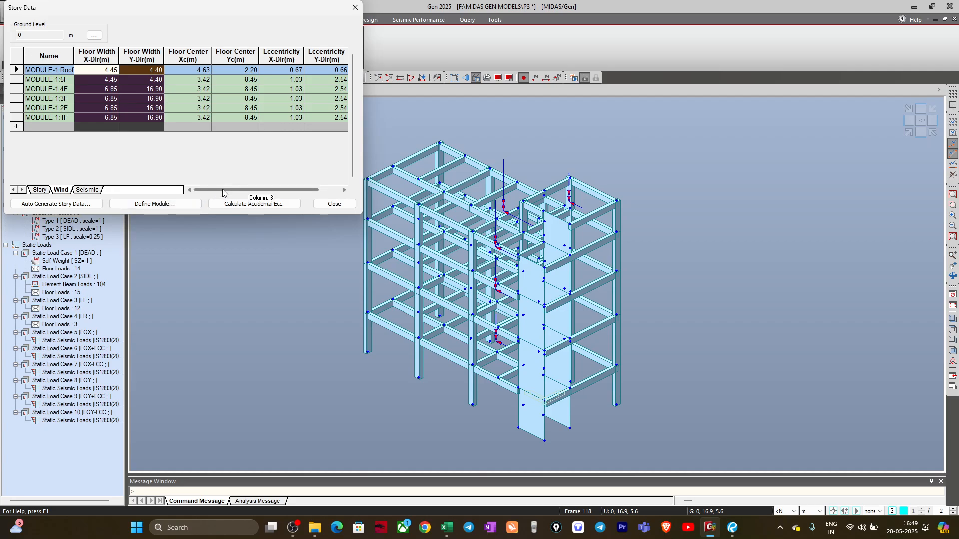
pyautogui.moveTo(223, 189); pyautogui.dragTo(300, 197)
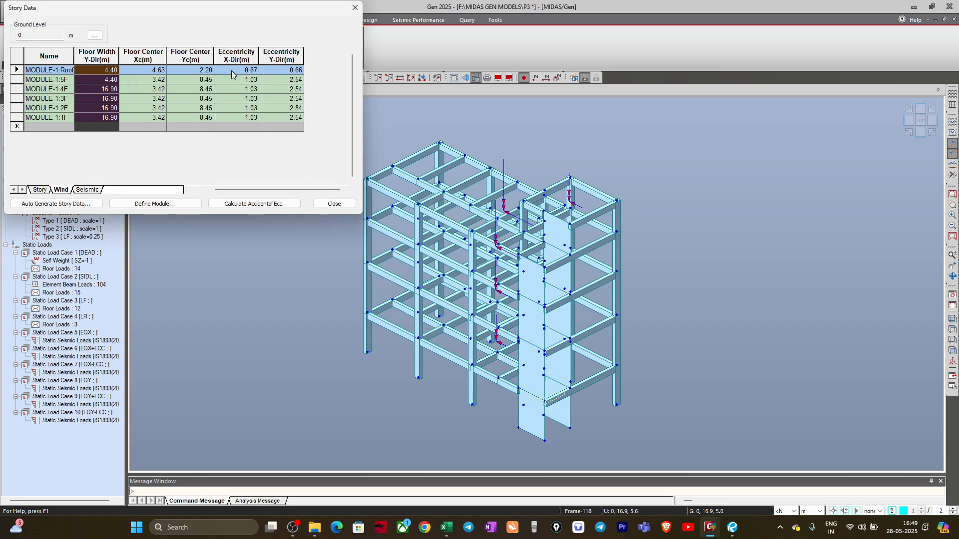
pyautogui.moveTo(232, 70); pyautogui.dragTo(277, 119)
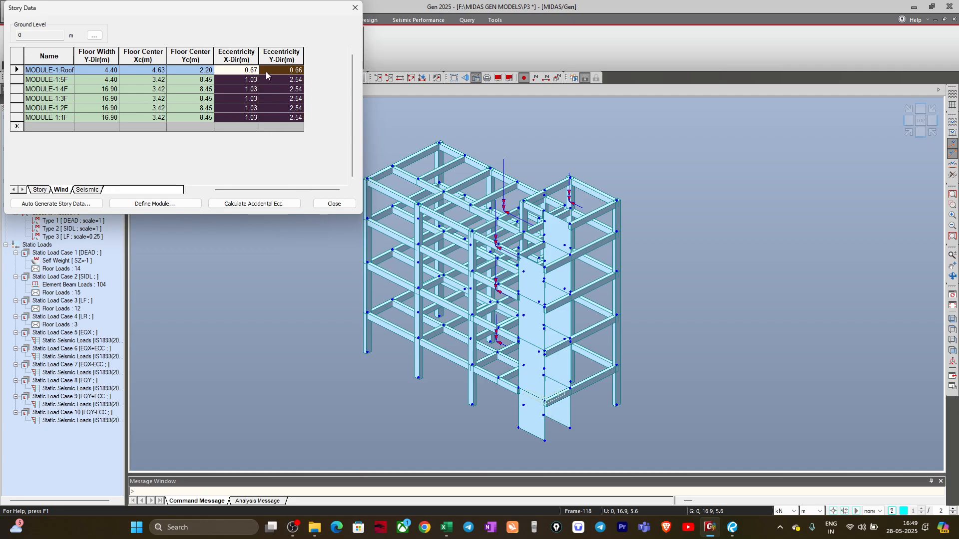
# Regenerate the story data automatically with seismic accidental eccentricity at 5% of plan dimension and wind eccentricity excluded.
pyautogui.click(89, 190)
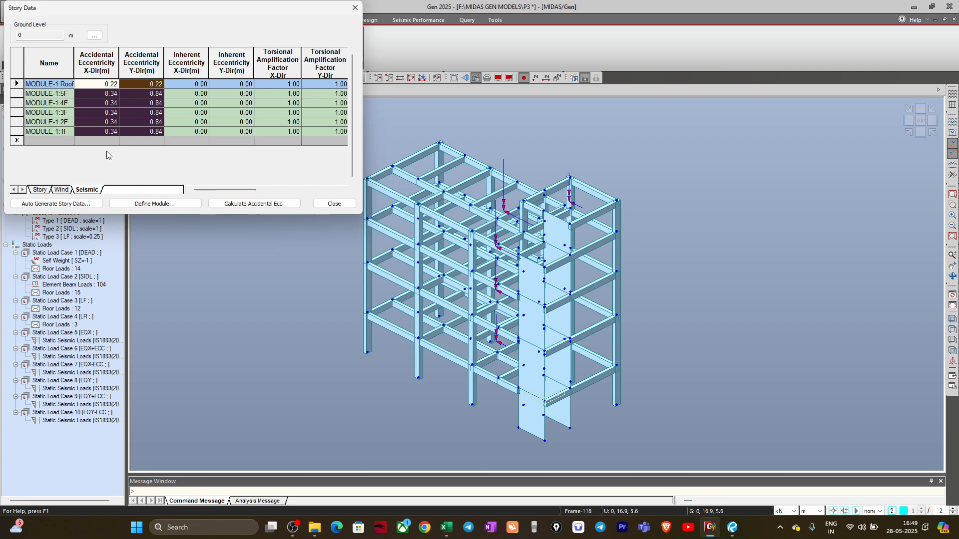
pyautogui.click(53, 204)
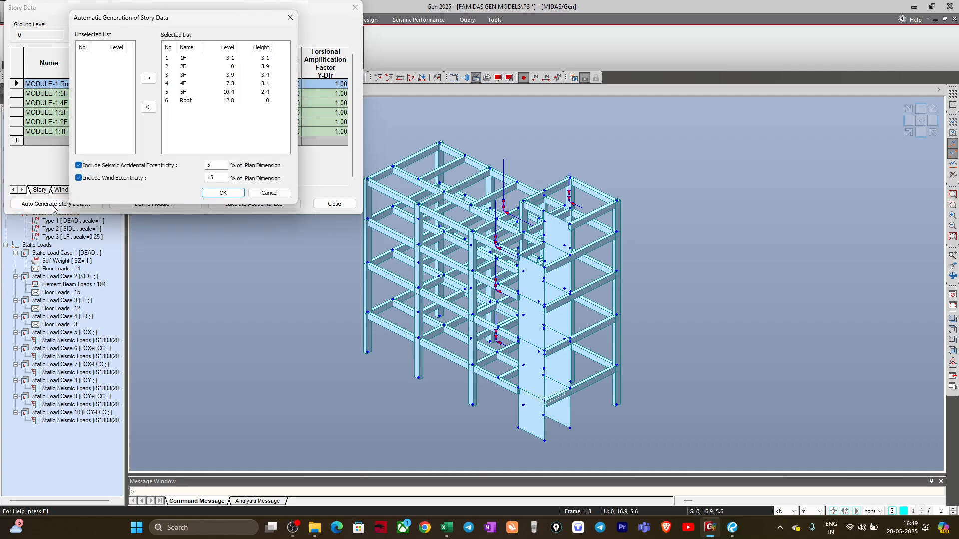
pyautogui.click(115, 180)
pyautogui.moveTo(120, 17); pyautogui.dragTo(307, 39)
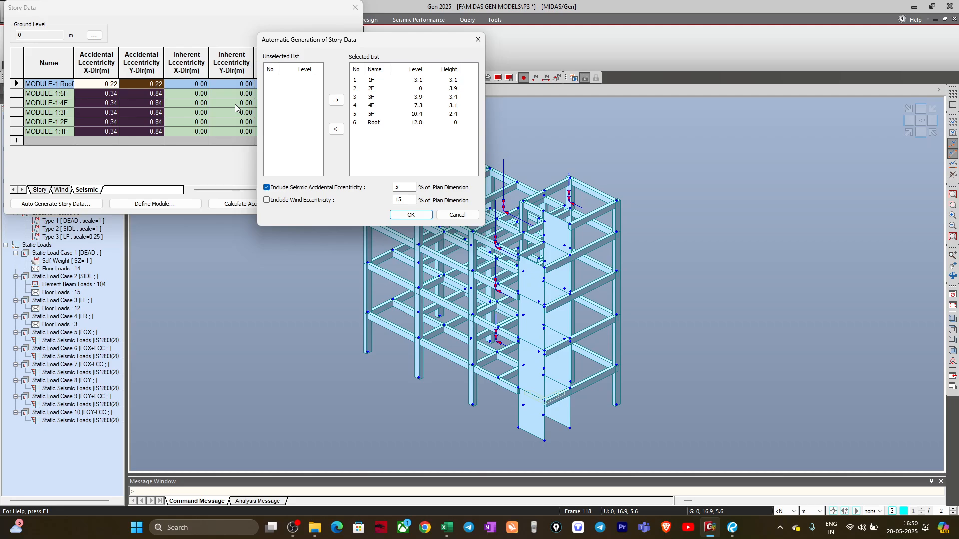
pyautogui.doubleClick(402, 186)
pyautogui.click(410, 215)
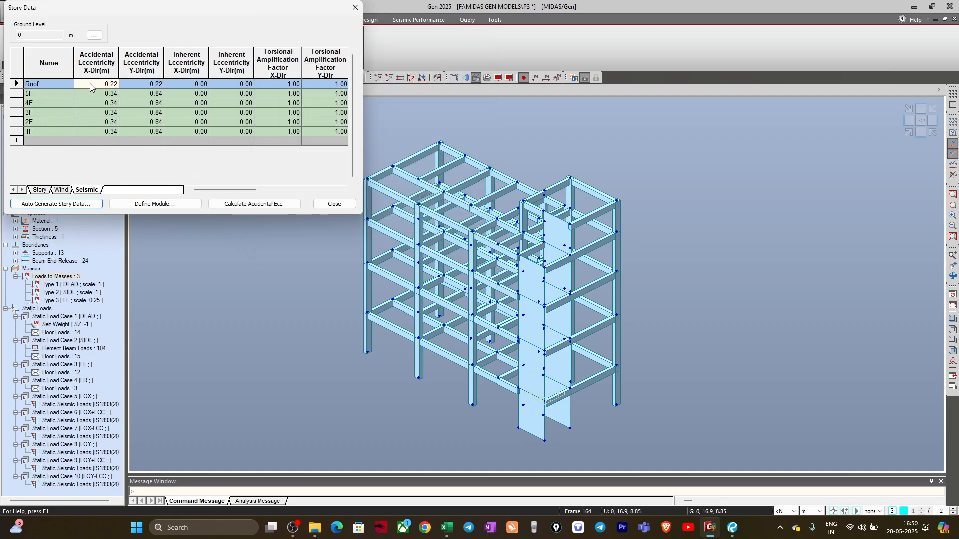
# Examine the regenerated seismic accidental eccentricities and the wind eccentricities in both directions for all stories.
pyautogui.moveTo(94, 83); pyautogui.dragTo(136, 129)
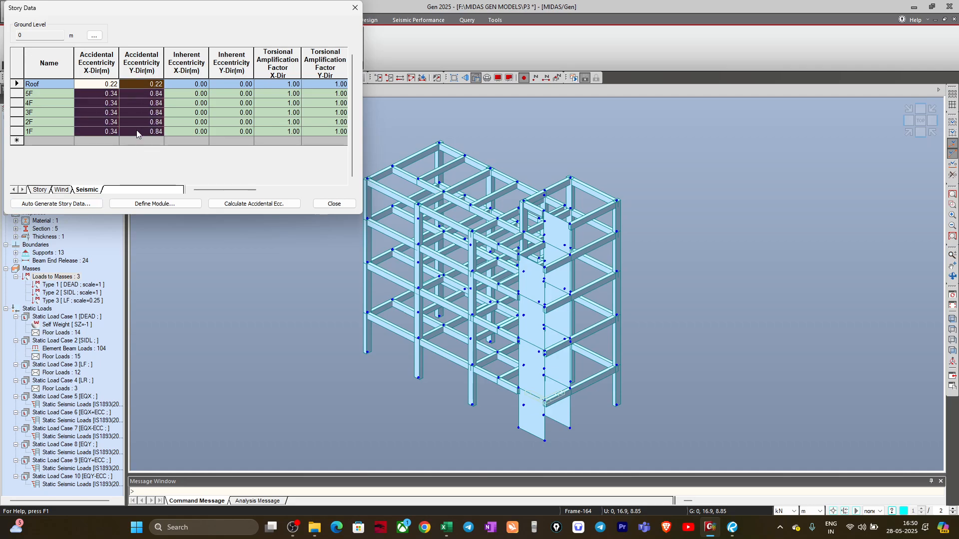
pyautogui.click(62, 191)
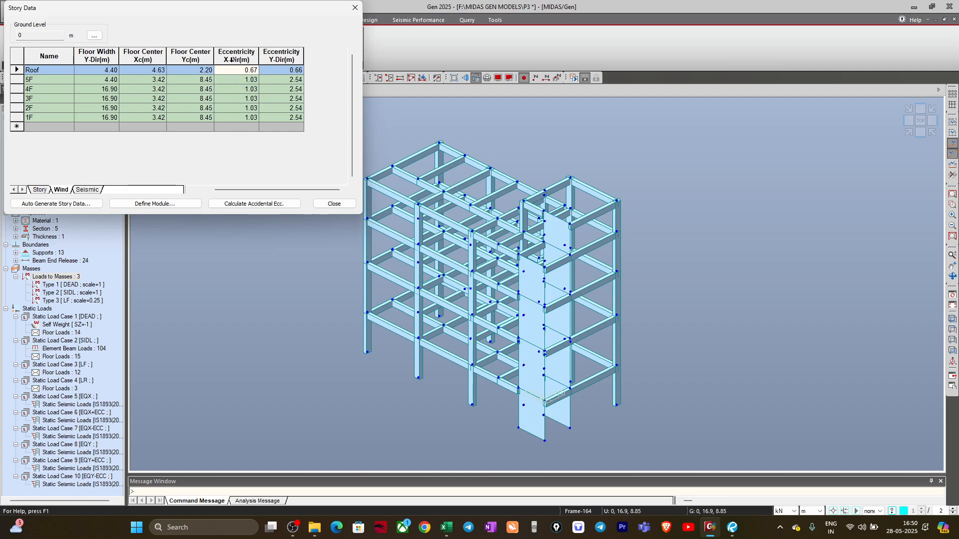
pyautogui.moveTo(236, 75); pyautogui.dragTo(277, 119)
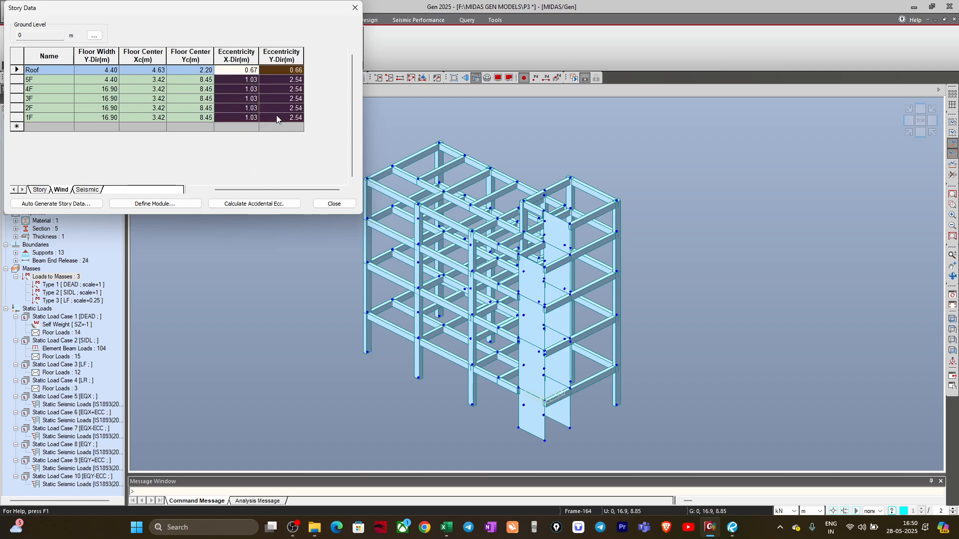
pyautogui.click(88, 190)
pyautogui.click(61, 190)
# Regenerate the story data with seismic accidental and wind eccentricity both excluded and the wind percentage set to 0, then check both eccentricity tables.
pyautogui.click(56, 203)
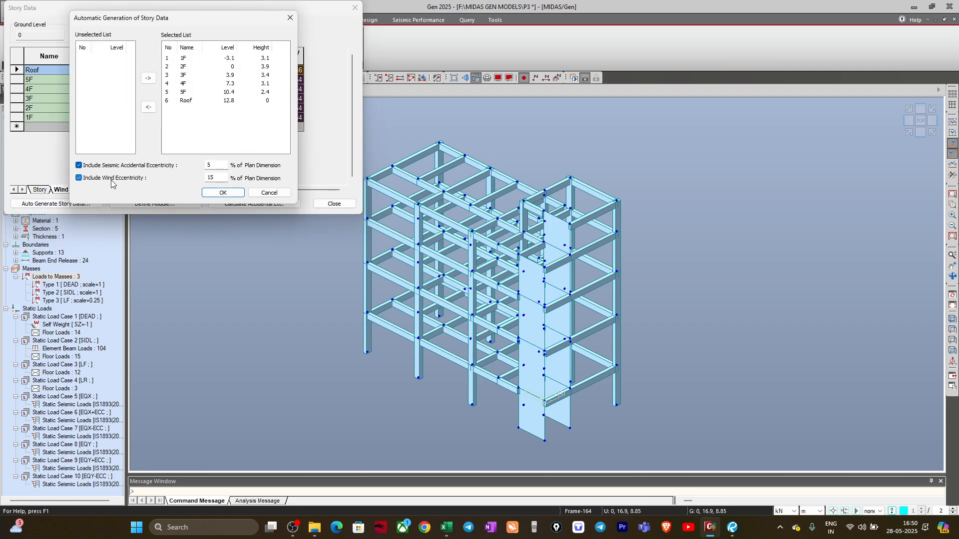
pyautogui.click(223, 193)
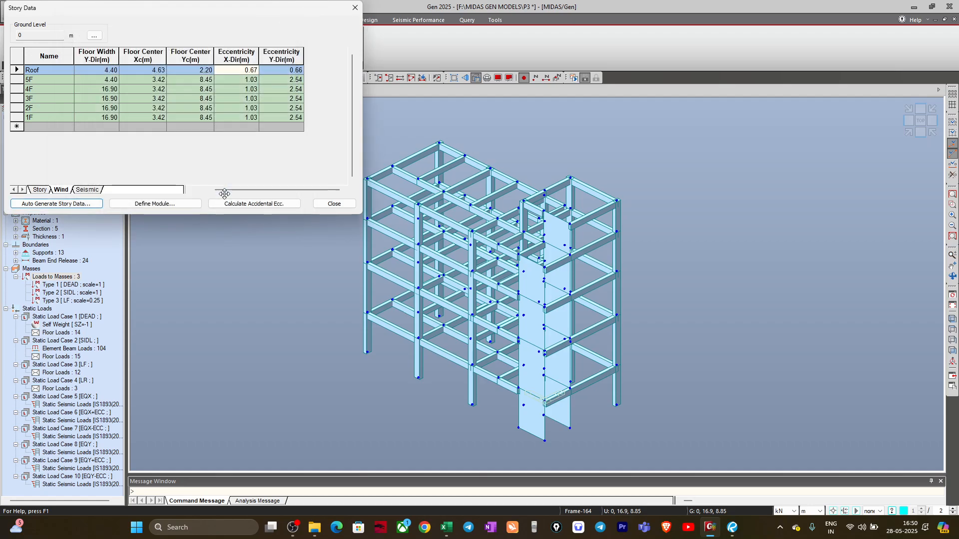
pyautogui.click(88, 206)
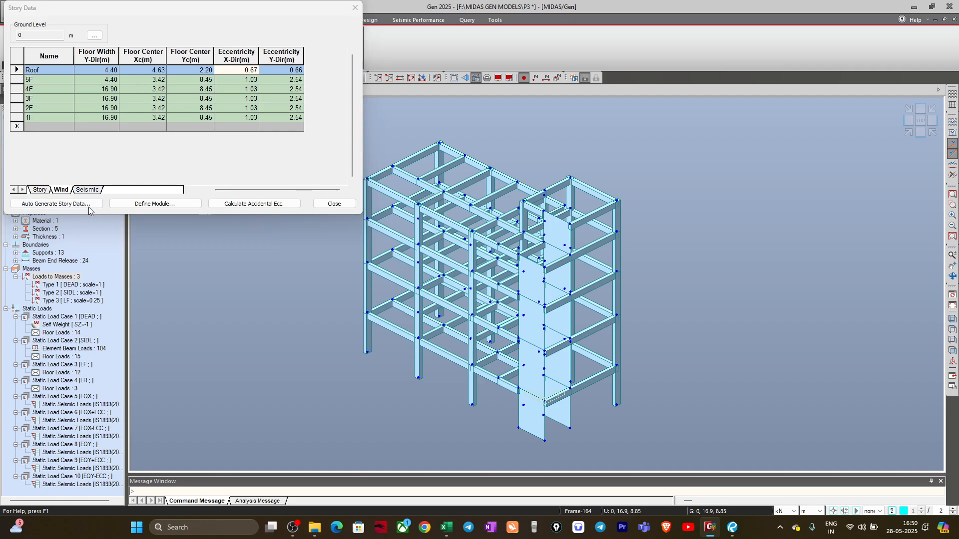
pyautogui.click(115, 179)
pyautogui.click(113, 166)
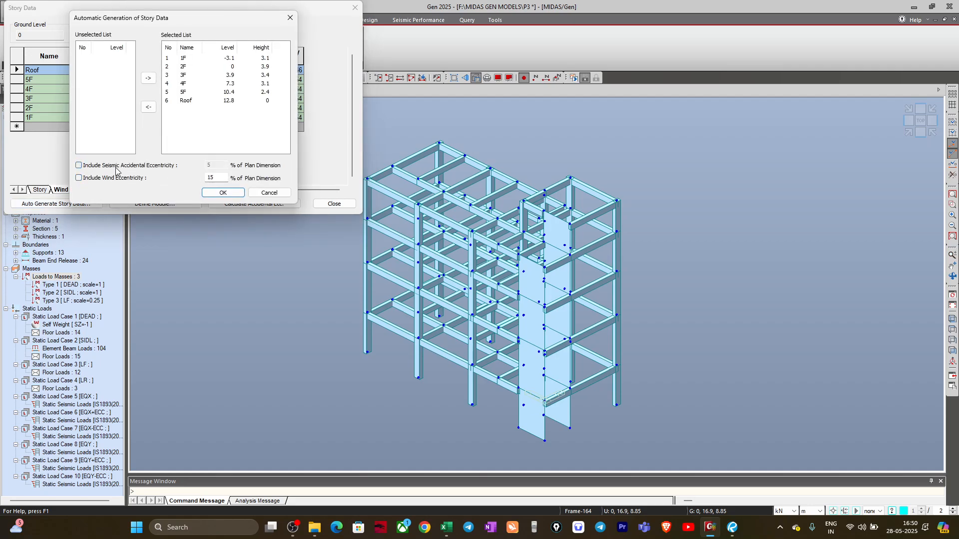
pyautogui.doubleClick(215, 177)
pyautogui.click(209, 192)
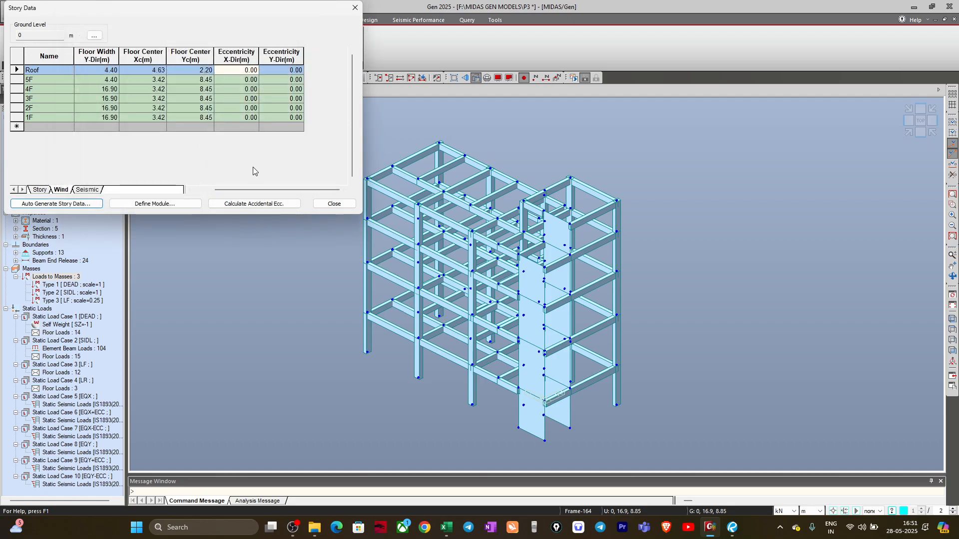
pyautogui.click(188, 190)
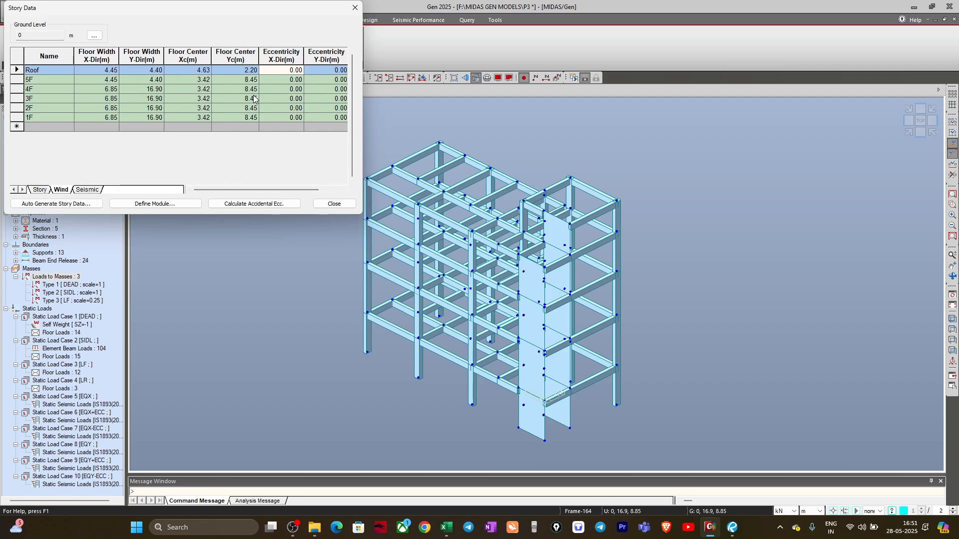
pyautogui.click(84, 189)
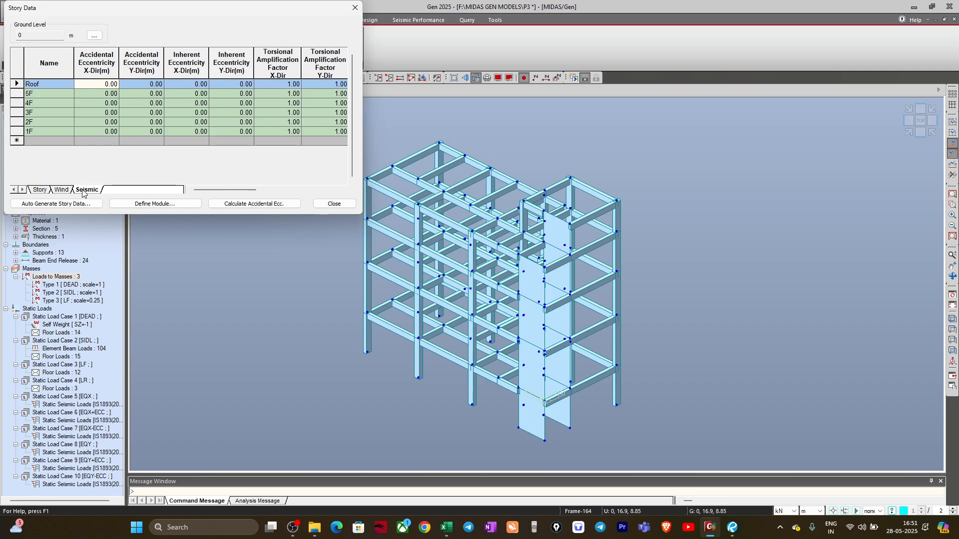
# Regenerate the story data with only seismic accidental eccentricity included, at 5% of plan dimension, leaving wind eccentricity off.
pyautogui.click(89, 203)
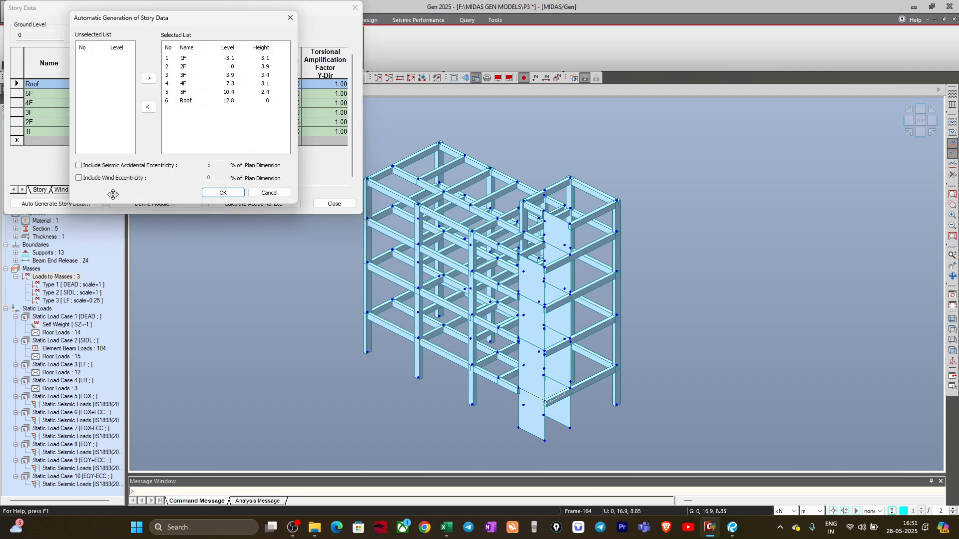
pyautogui.click(96, 165)
pyautogui.click(99, 180)
pyautogui.click(100, 182)
pyautogui.doubleClick(214, 165)
pyautogui.click(222, 192)
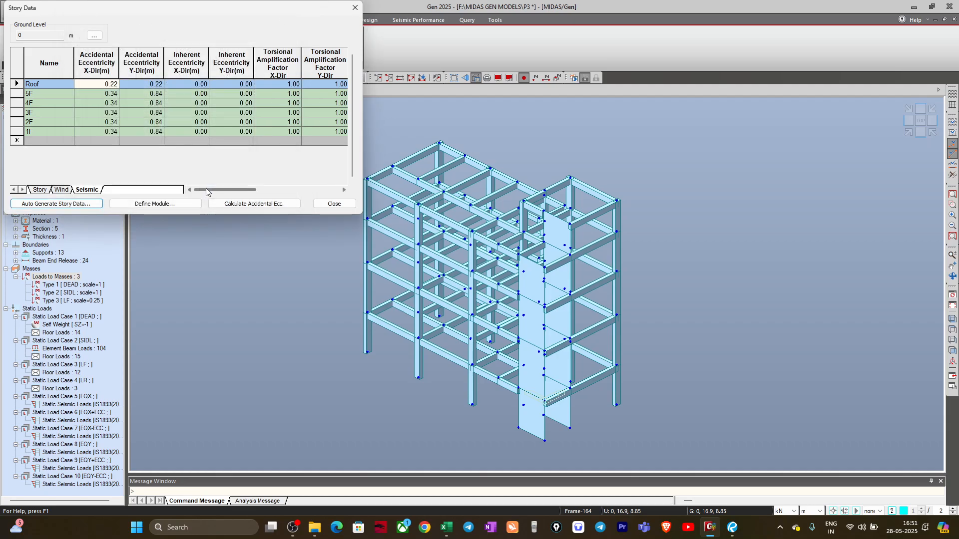
# Check the X- and Y-direction eccentricities in the seismic and wind story data, then close the story data.
pyautogui.moveTo(106, 85); pyautogui.dragTo(128, 128)
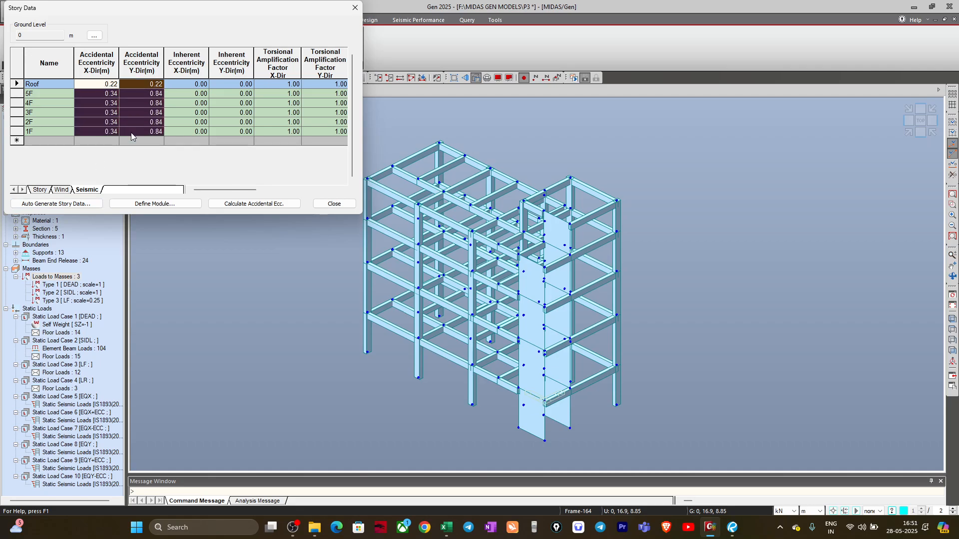
pyautogui.click(61, 190)
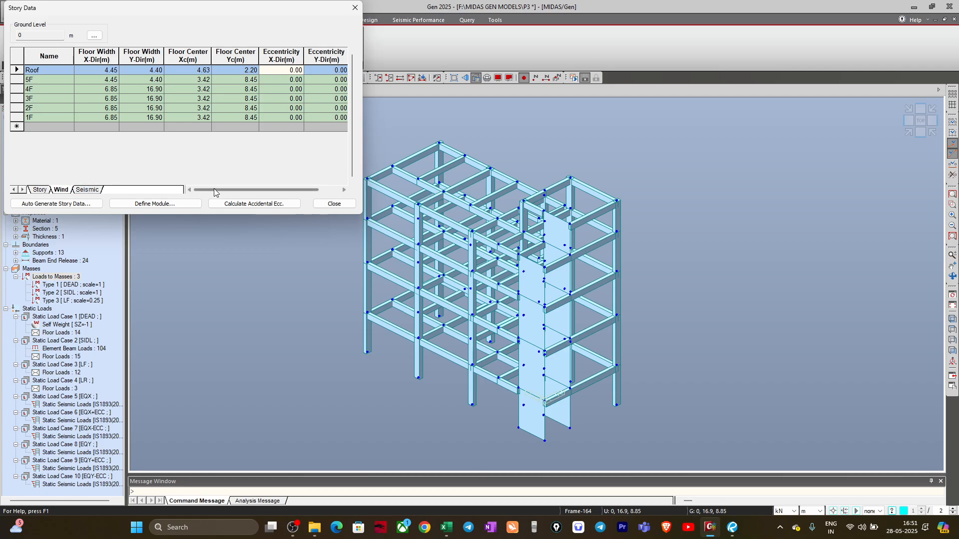
pyautogui.moveTo(295, 190); pyautogui.dragTo(315, 191)
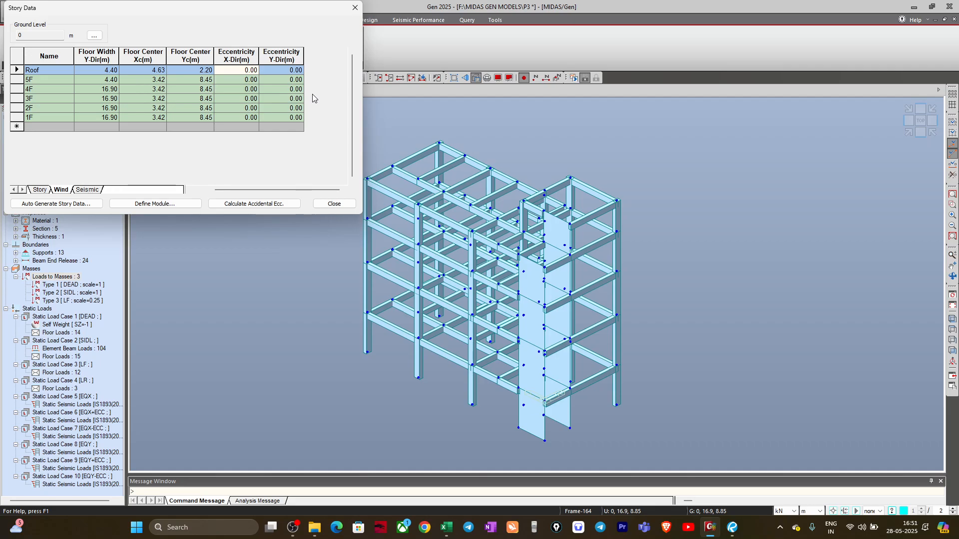
pyautogui.click(346, 205)
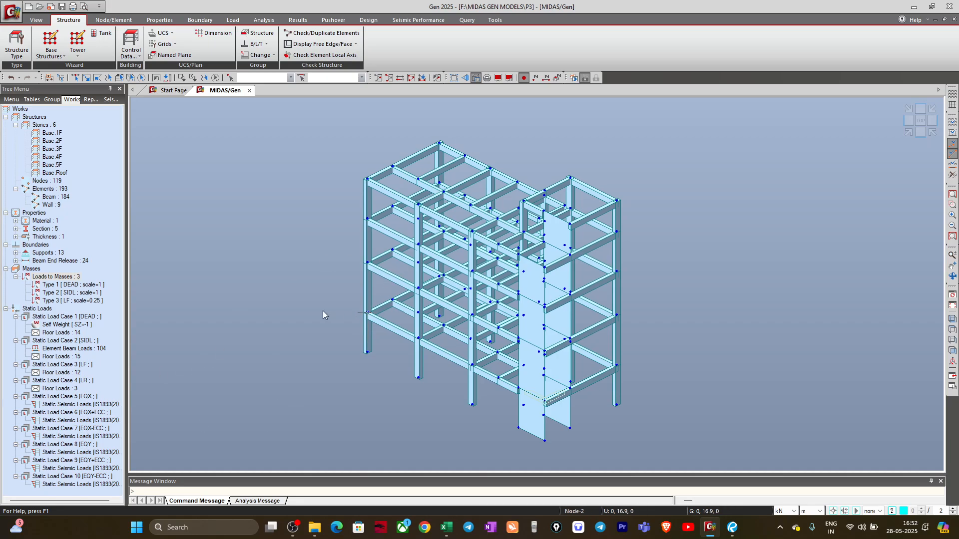
# Open the story data and review the floor diaphragm settings for the Roof through 2F stories.
pyautogui.moveTo(323, 314)
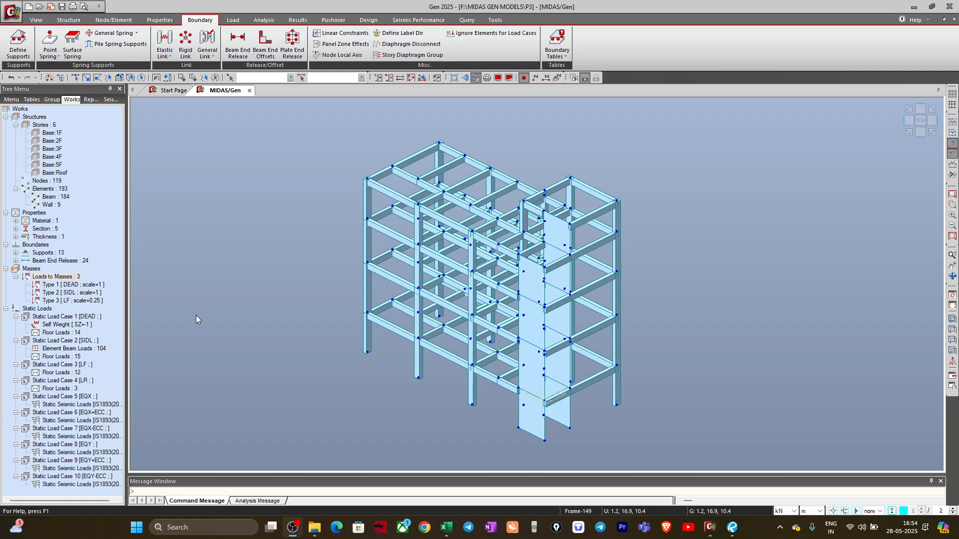
pyautogui.click(68, 20)
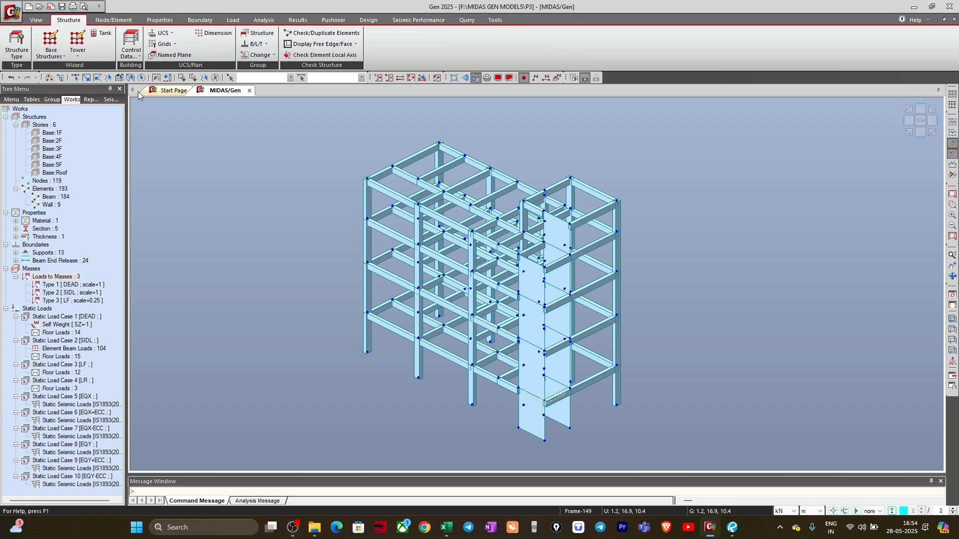
pyautogui.click(130, 56)
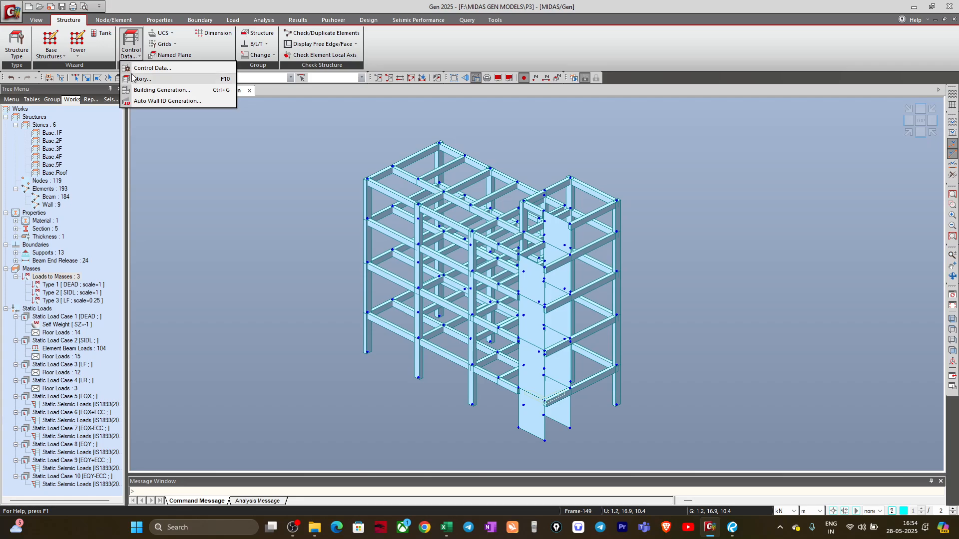
pyautogui.click(137, 79)
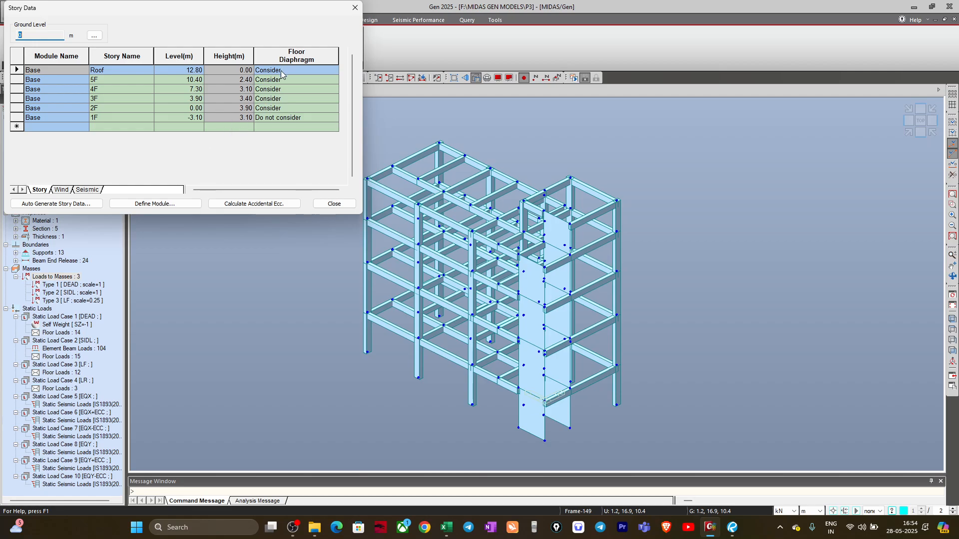
pyautogui.moveTo(281, 70); pyautogui.dragTo(282, 109)
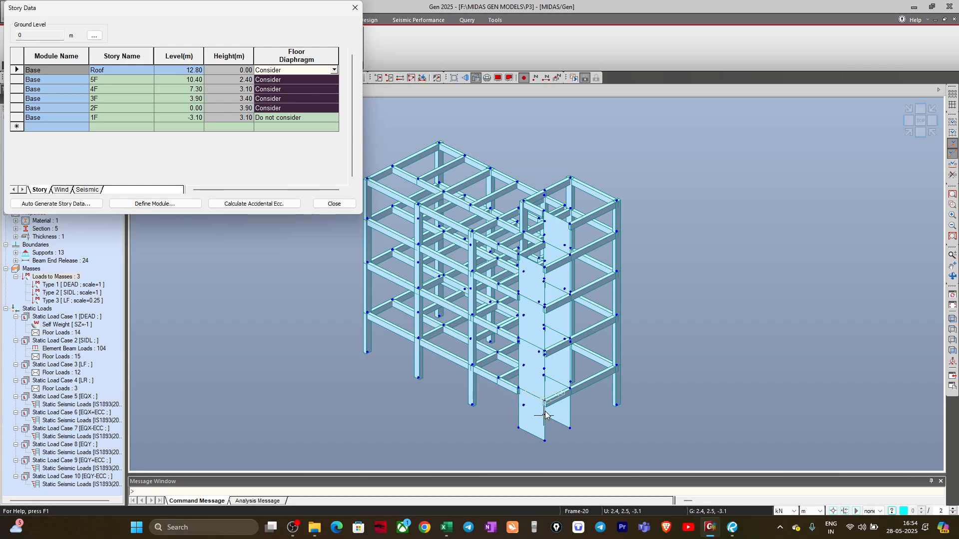
pyautogui.moveTo(545, 415)
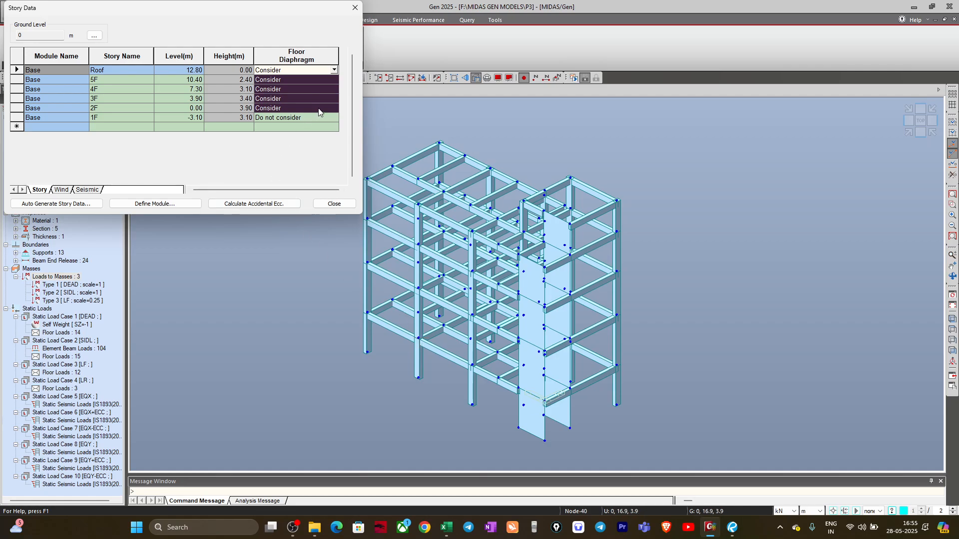
# Set the floor diaphragm of story 2F to Do not consider, check the stories from 3F to Roof, and close the story data.
pyautogui.click(334, 108)
pyautogui.click(334, 108)
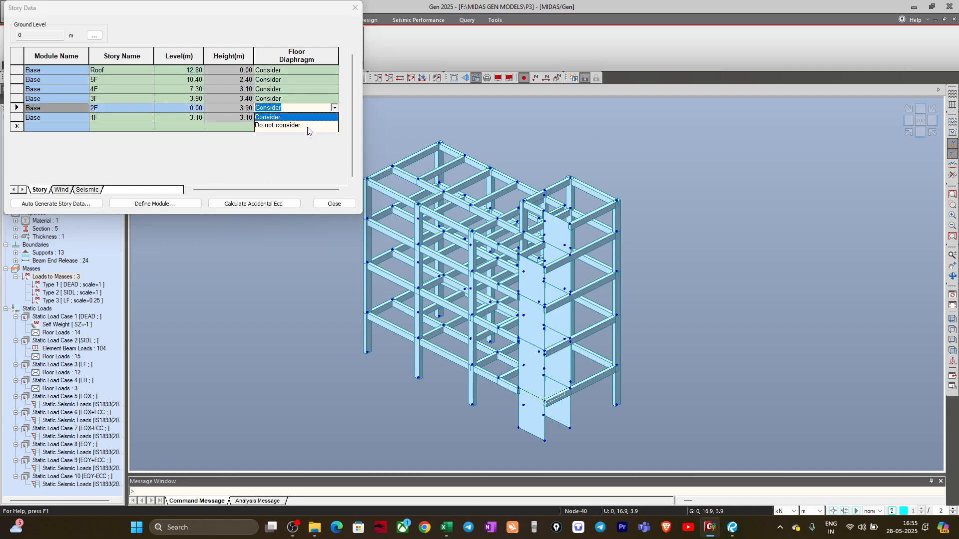
pyautogui.click(301, 126)
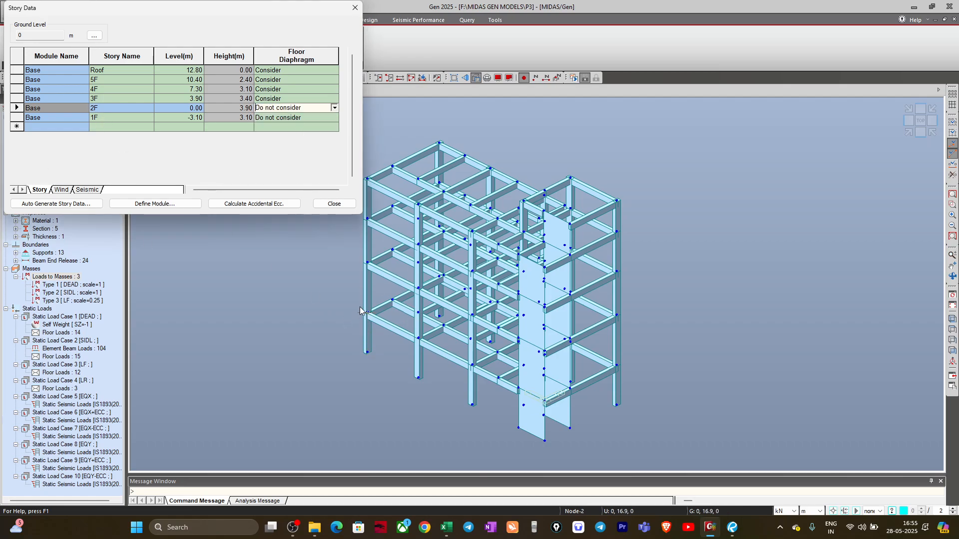
pyautogui.click(281, 100)
pyautogui.click(282, 90)
pyautogui.click(281, 80)
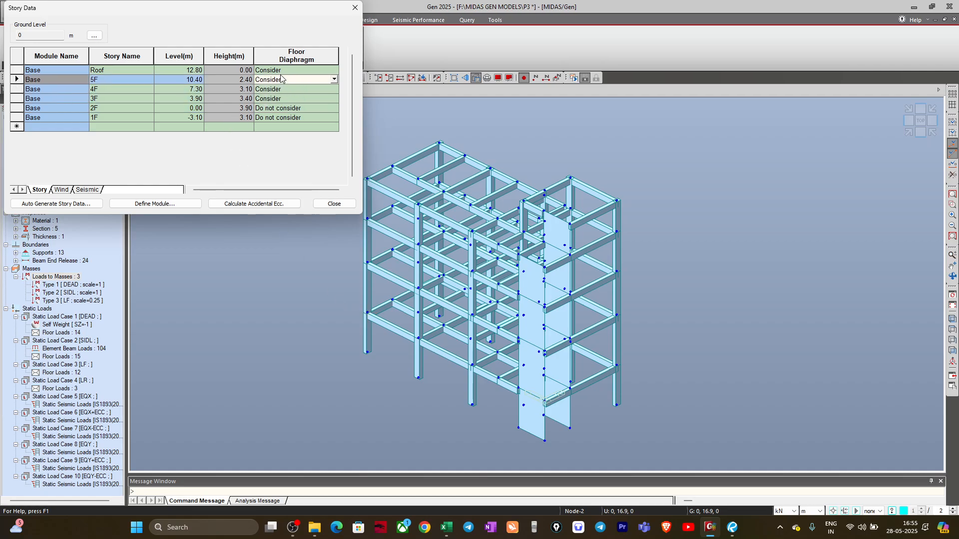
pyautogui.click(281, 71)
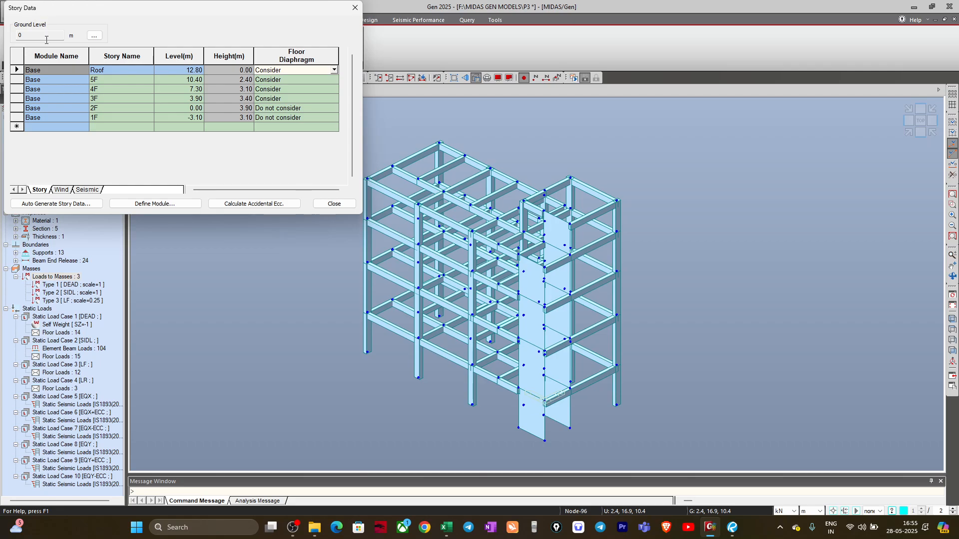
pyautogui.moveTo(53, 6); pyautogui.dragTo(64, 31)
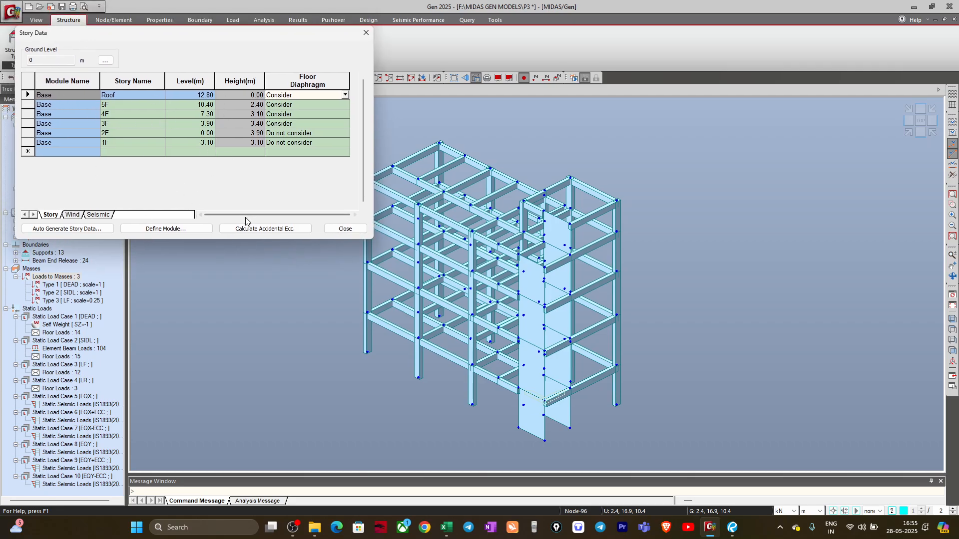
pyautogui.click(344, 230)
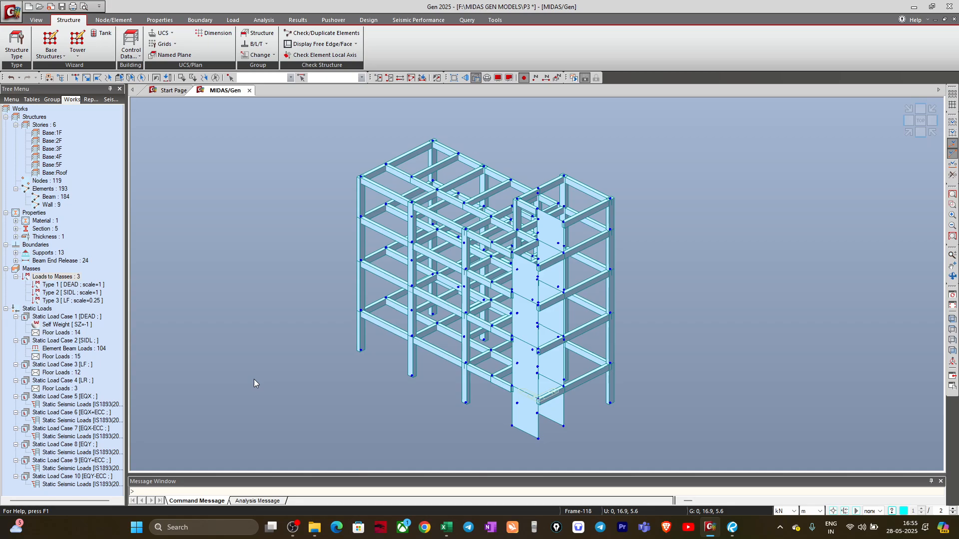
# Run the structural analysis of the building model.
pyautogui.click(265, 20)
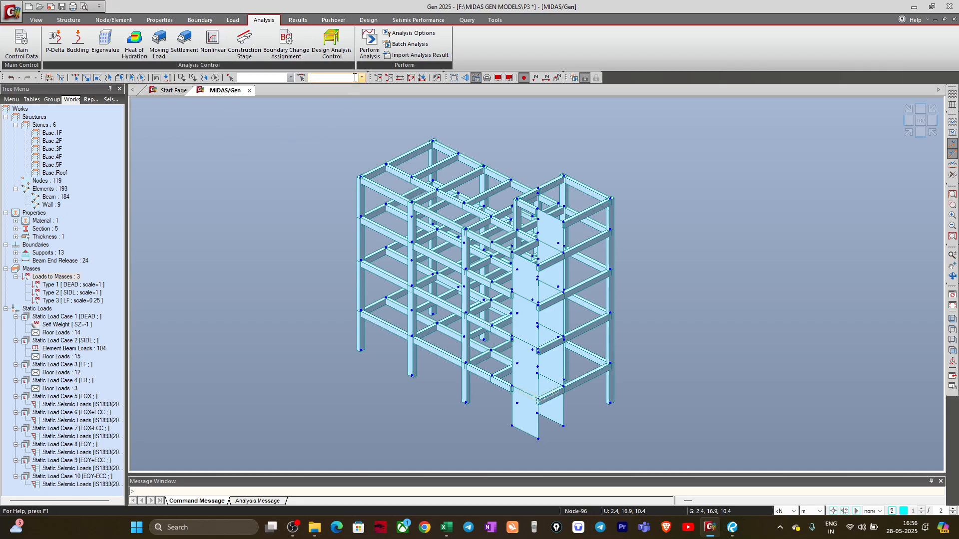
pyautogui.click(370, 45)
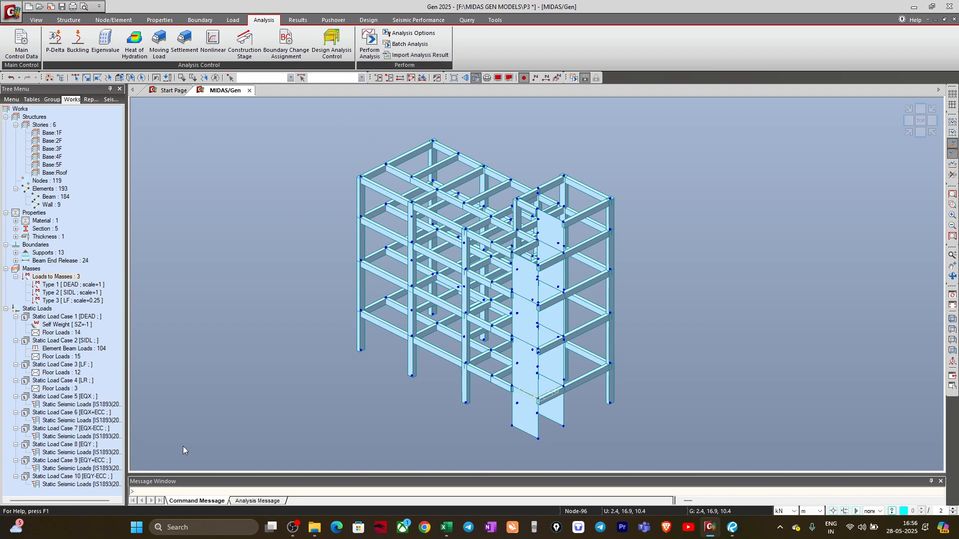
pyautogui.click(369, 44)
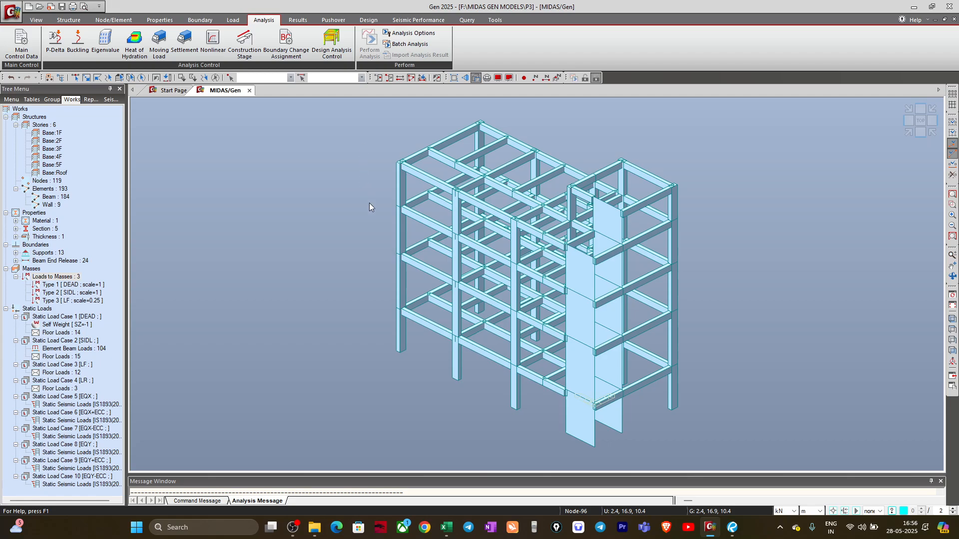
# Show the displacement contour of the DX component for load case EQX on the frame in top view.
pyautogui.moveTo(370, 203); pyautogui.dragTo(346, 223, button='middle')
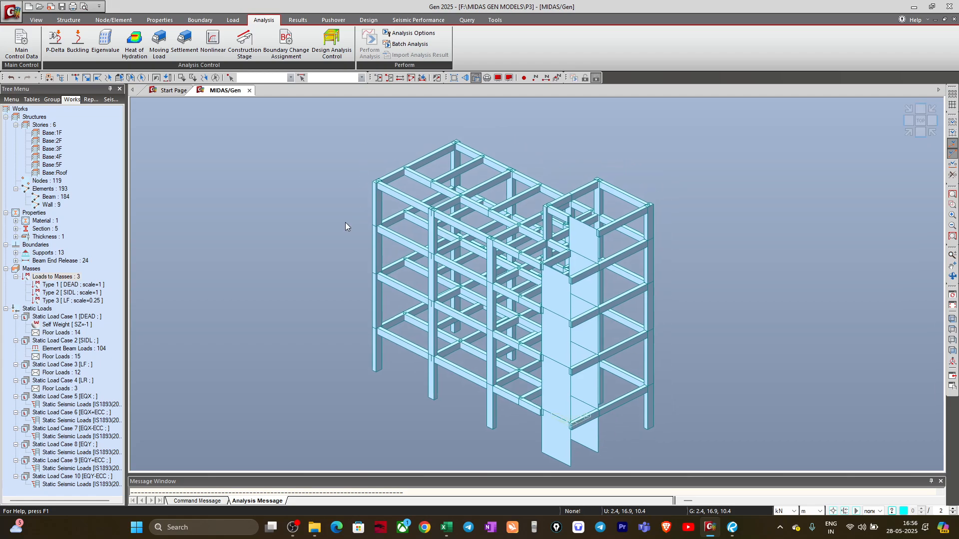
pyautogui.click(297, 22)
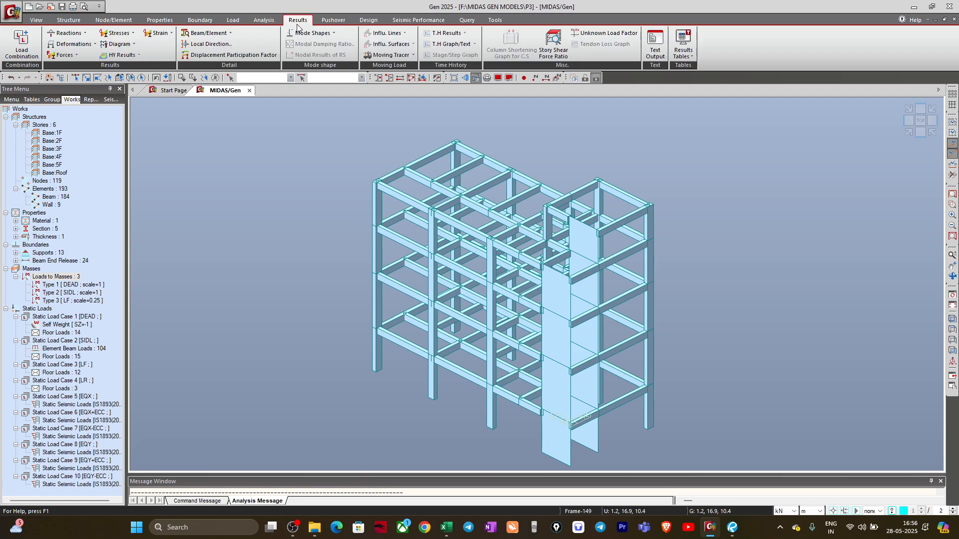
pyautogui.click(83, 46)
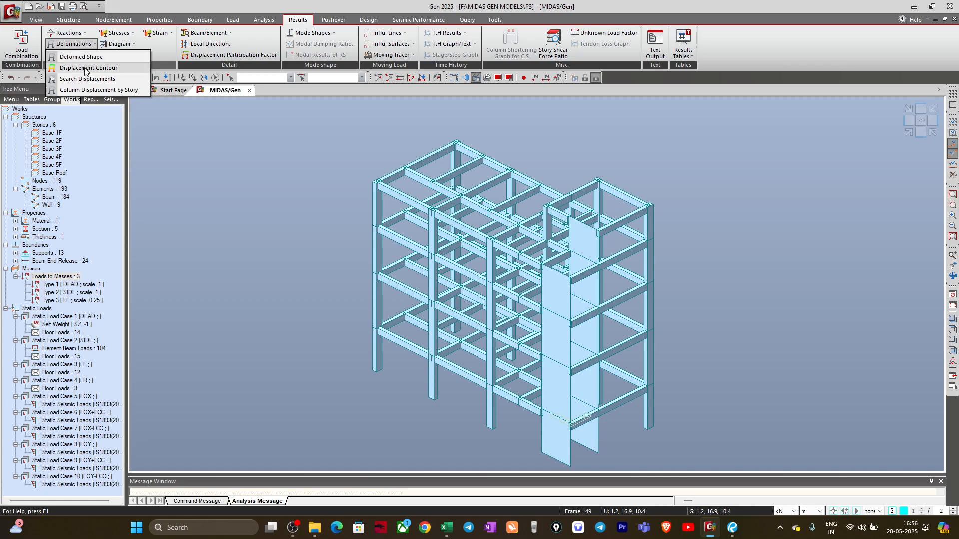
pyautogui.click(85, 69)
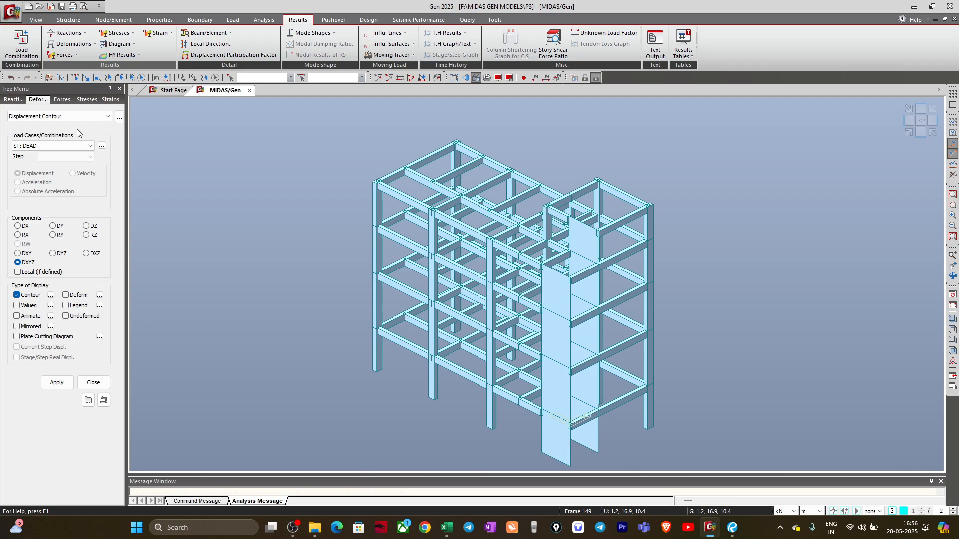
pyautogui.click(66, 144)
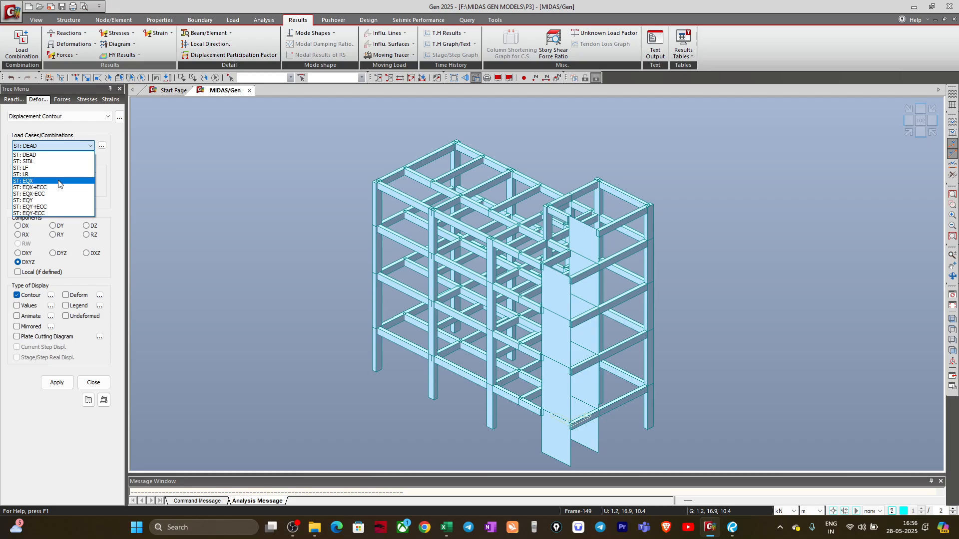
pyautogui.click(59, 183)
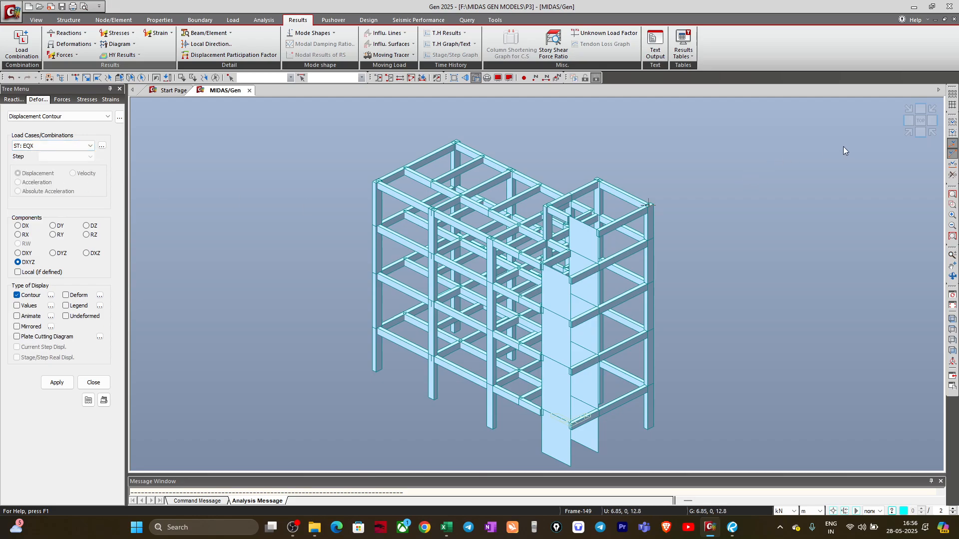
pyautogui.click(921, 121)
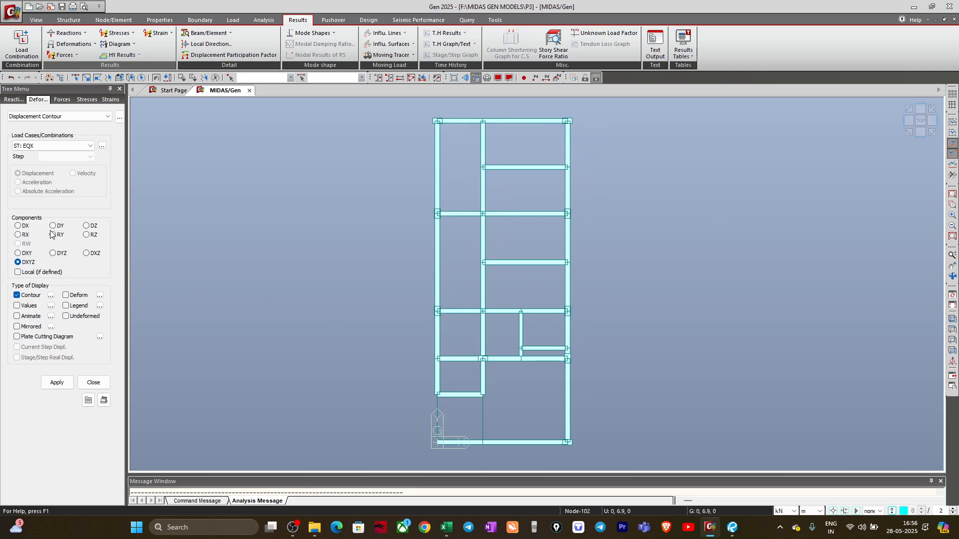
pyautogui.click(25, 226)
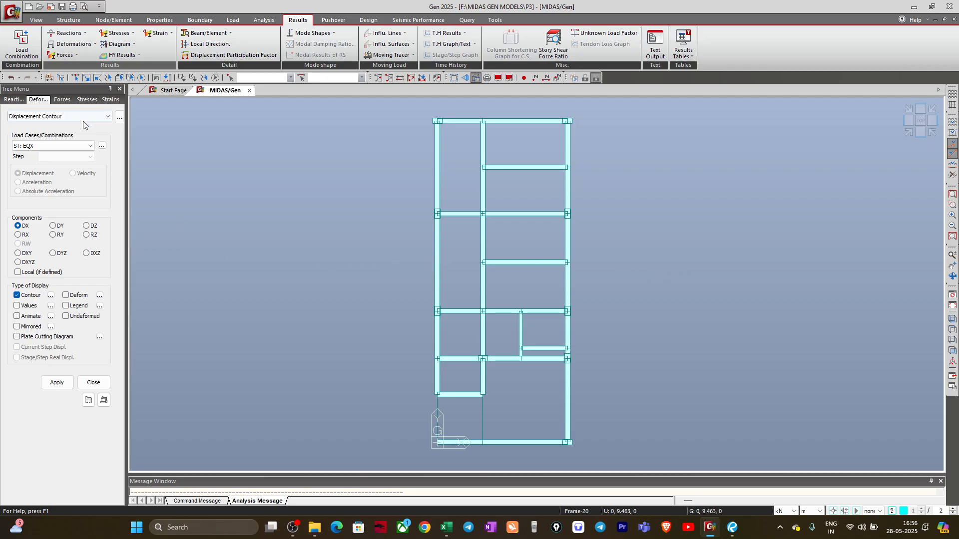
pyautogui.click(60, 383)
pyautogui.click(59, 383)
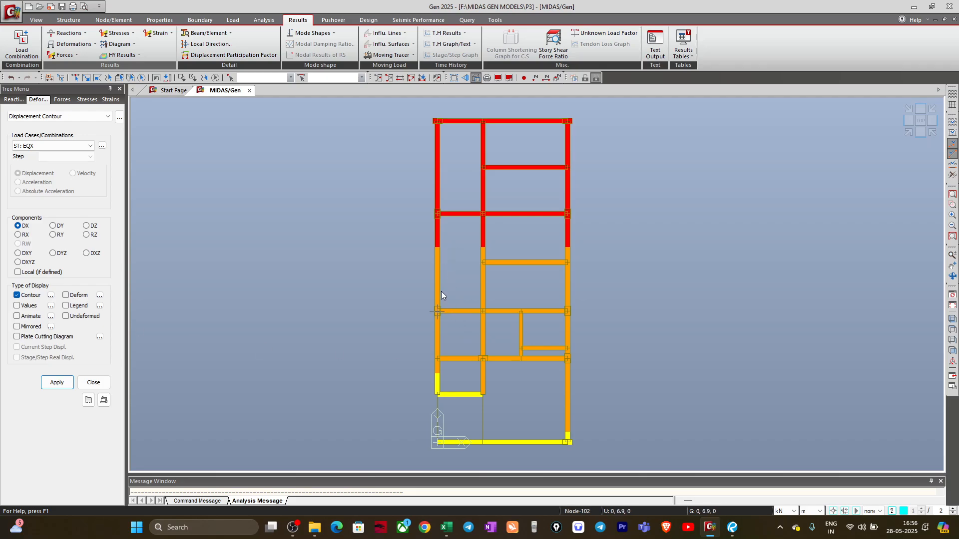
# Add the deformed shape and legend to the EQX displacement contour, with a deformation scale factor of 4.
pyautogui.click(76, 298)
pyautogui.click(58, 388)
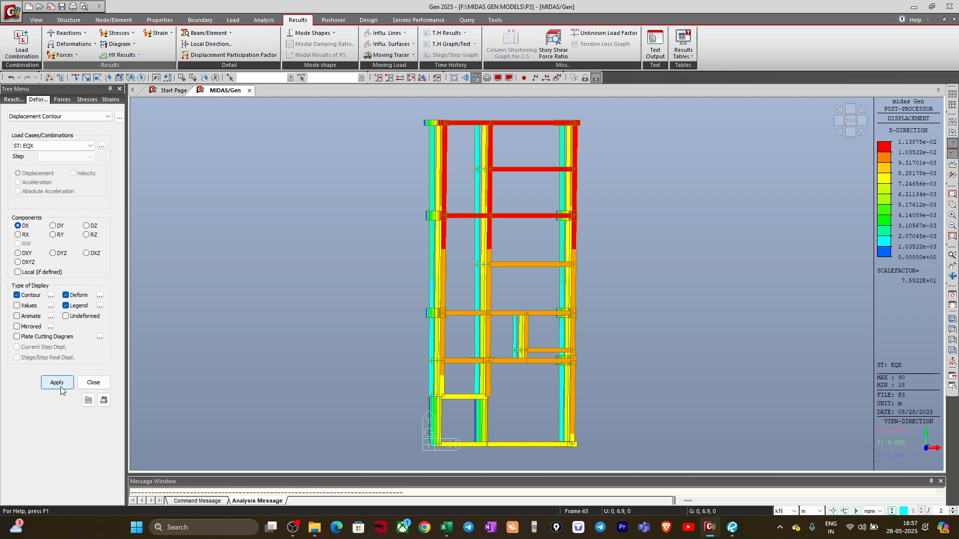
pyautogui.click(99, 295)
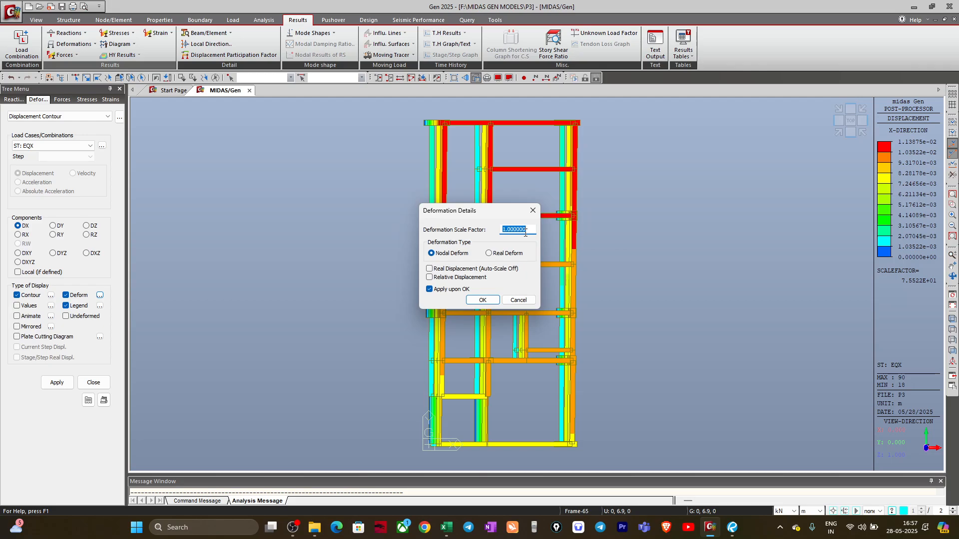
pyautogui.write('4')
pyautogui.click(482, 301)
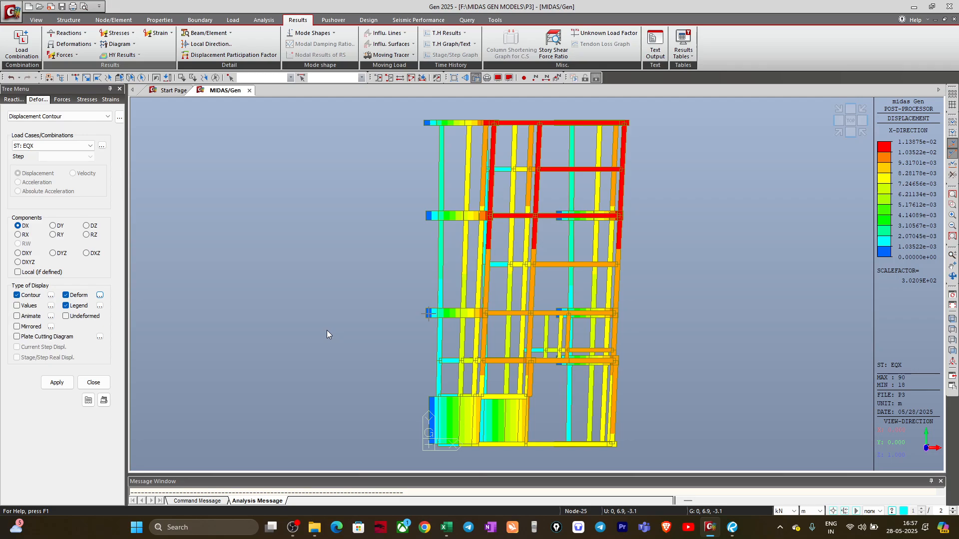
# View the DX displacement contour for EQX+ECC and return to EQX to compare the deformed plans.
pyautogui.click(68, 146)
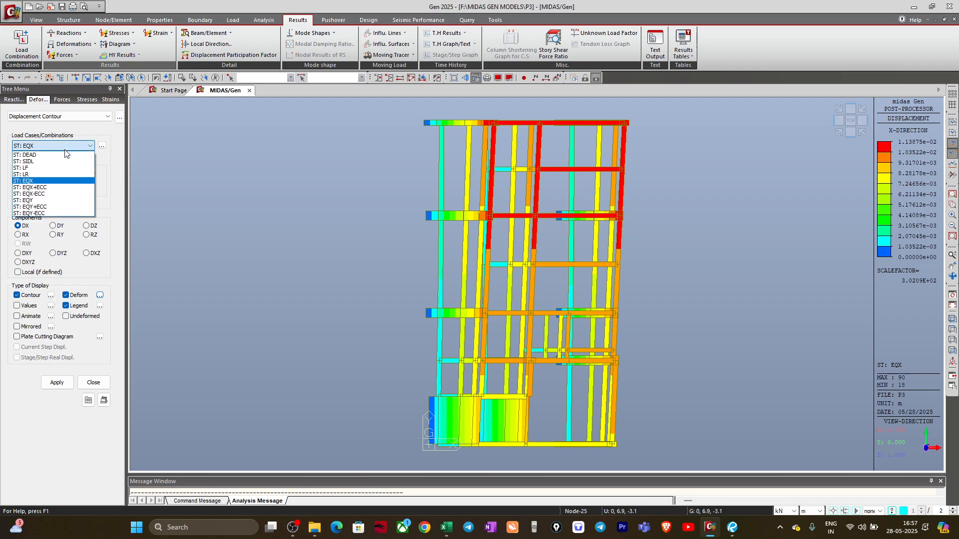
pyautogui.click(47, 188)
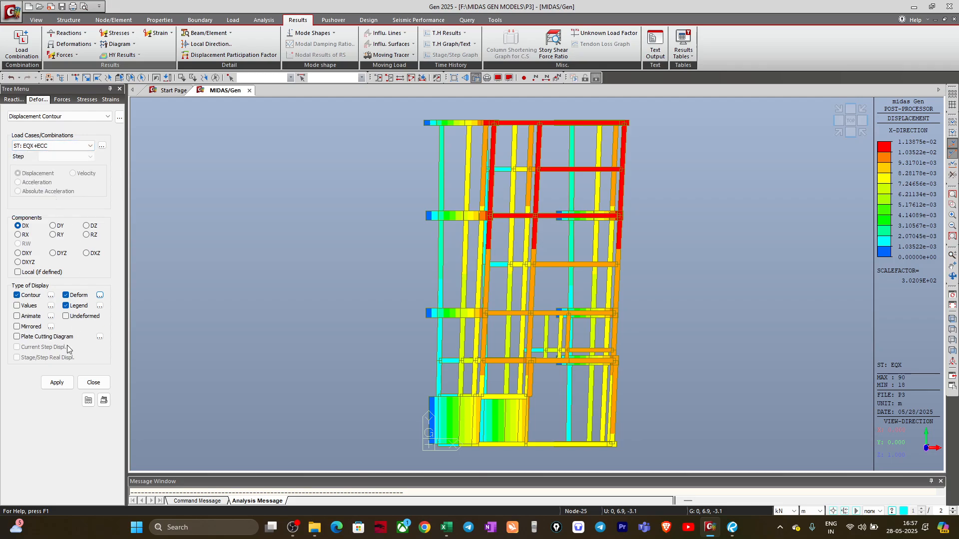
pyautogui.click(52, 383)
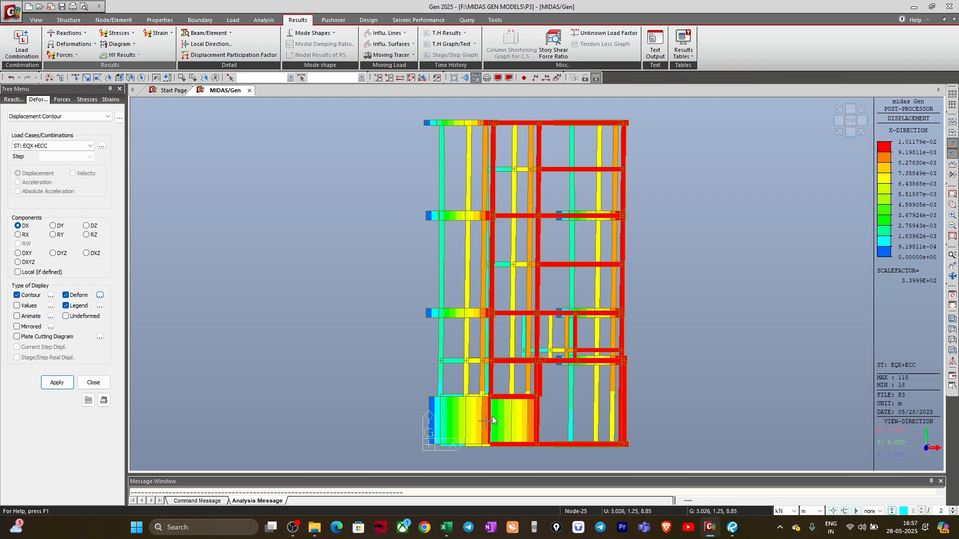
pyautogui.click(53, 146)
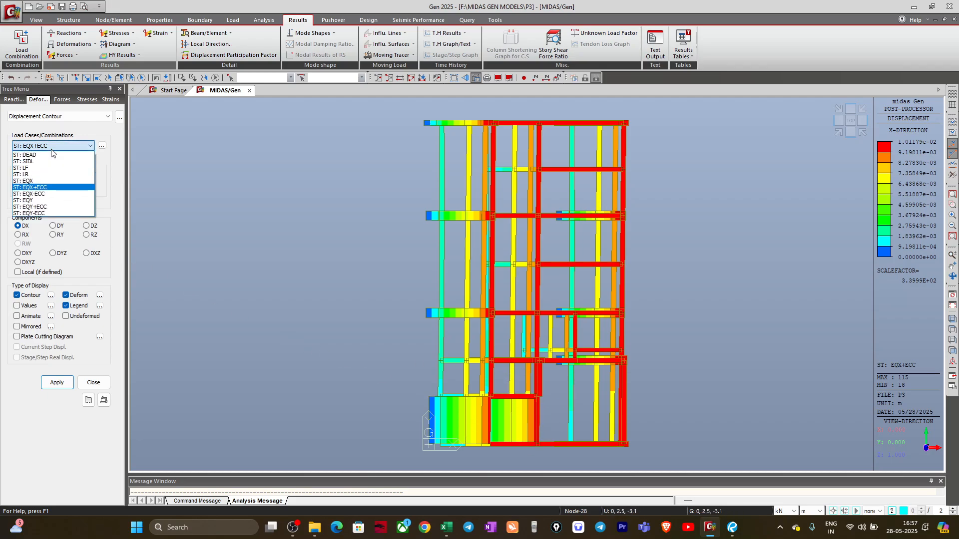
pyautogui.click(42, 181)
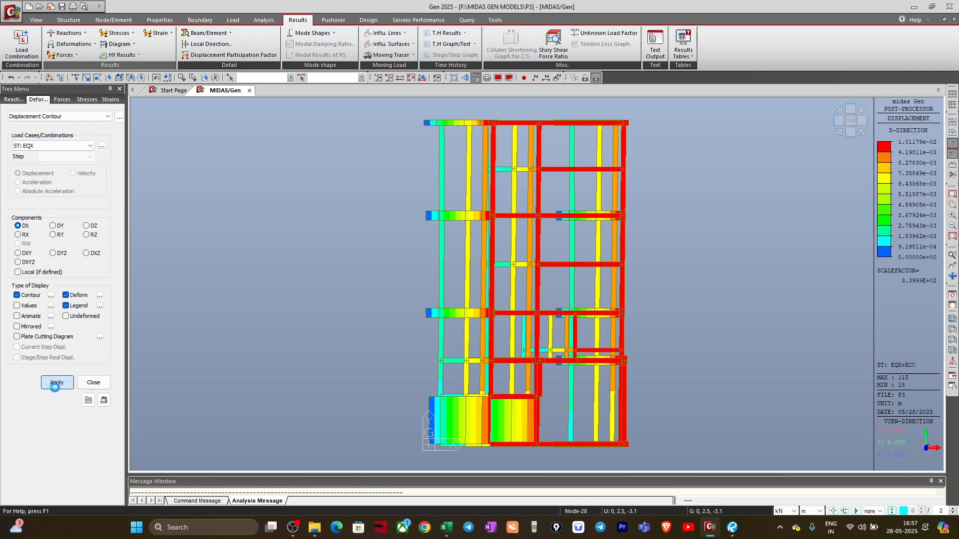
pyautogui.click(55, 385)
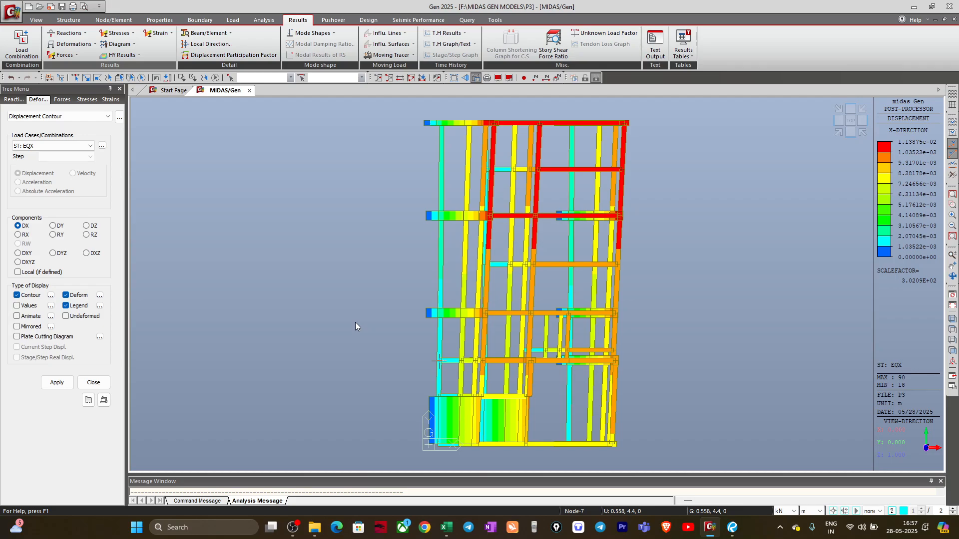
# Compare the deformed plans by showing the DX displacement contours for EQX+ECC and EQX-ECC in turn.
pyautogui.click(90, 146)
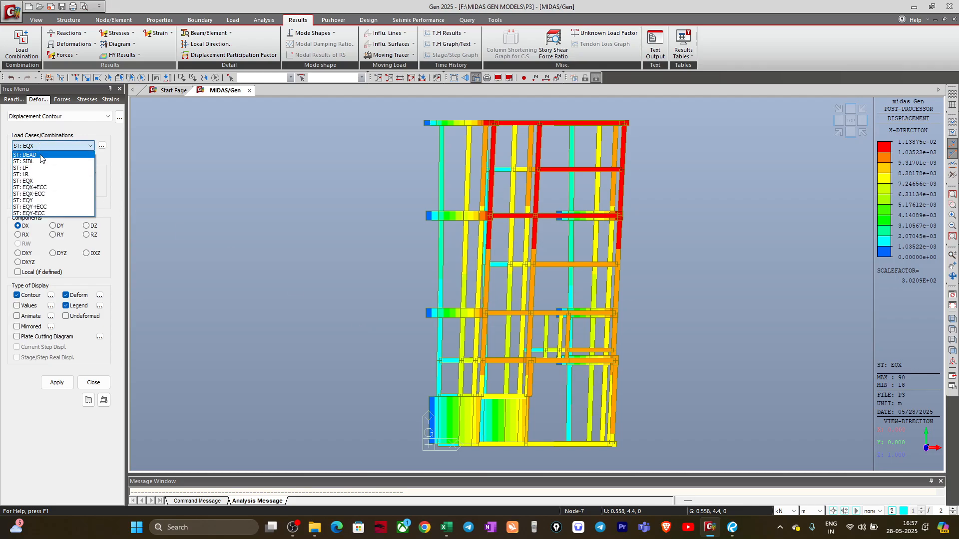
pyautogui.click(43, 187)
pyautogui.click(64, 384)
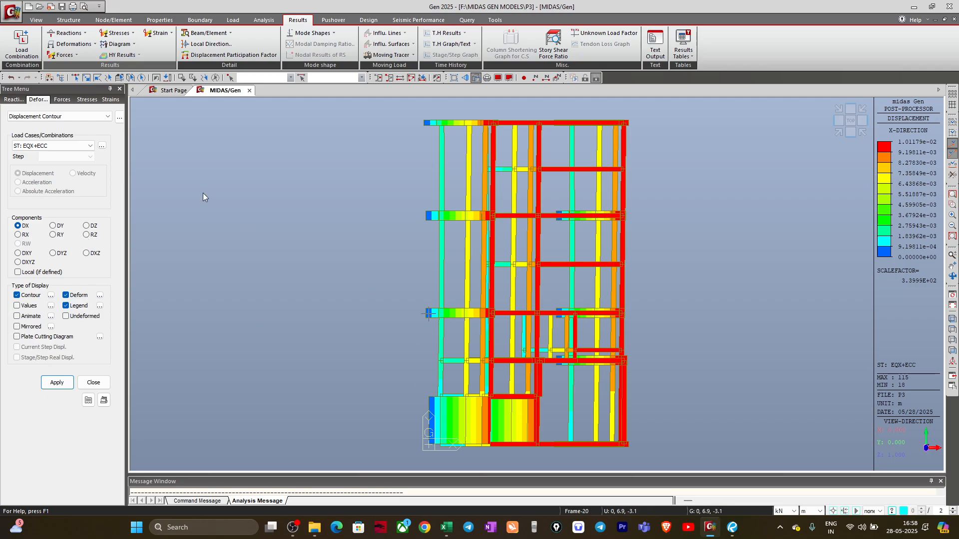
pyautogui.click(55, 145)
pyautogui.click(47, 194)
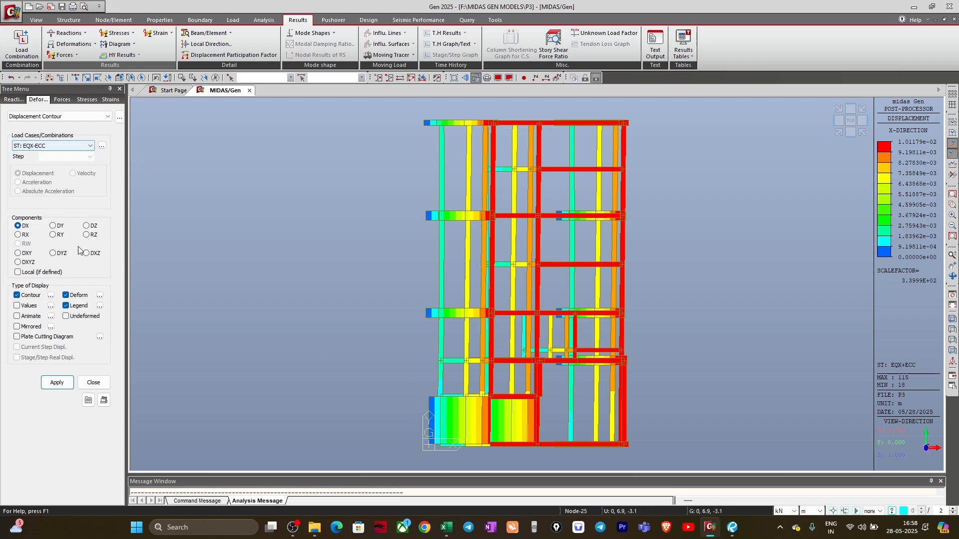
pyautogui.click(58, 383)
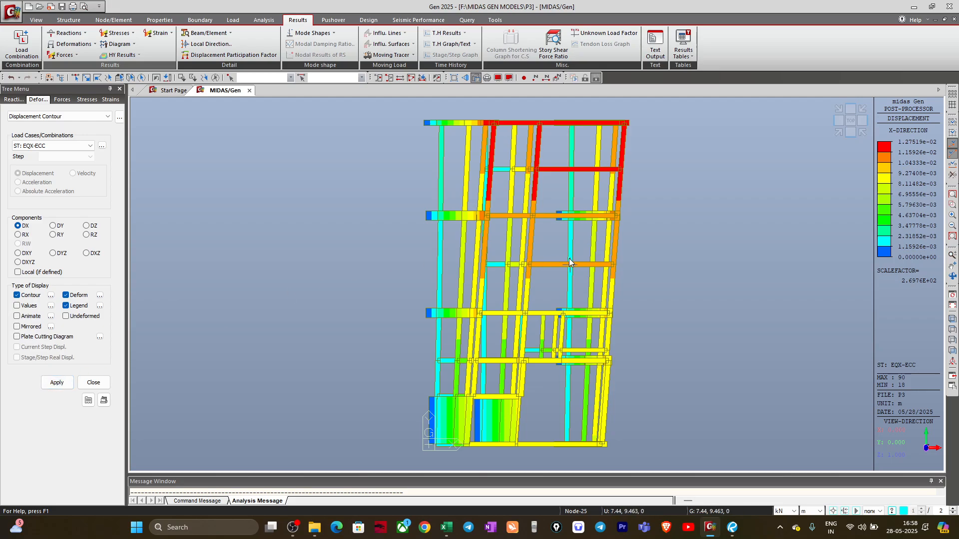
# View the DX displacement contours in plan for load cases EQY, EQY+ECC and EQY-ECC in turn.
pyautogui.click(51, 146)
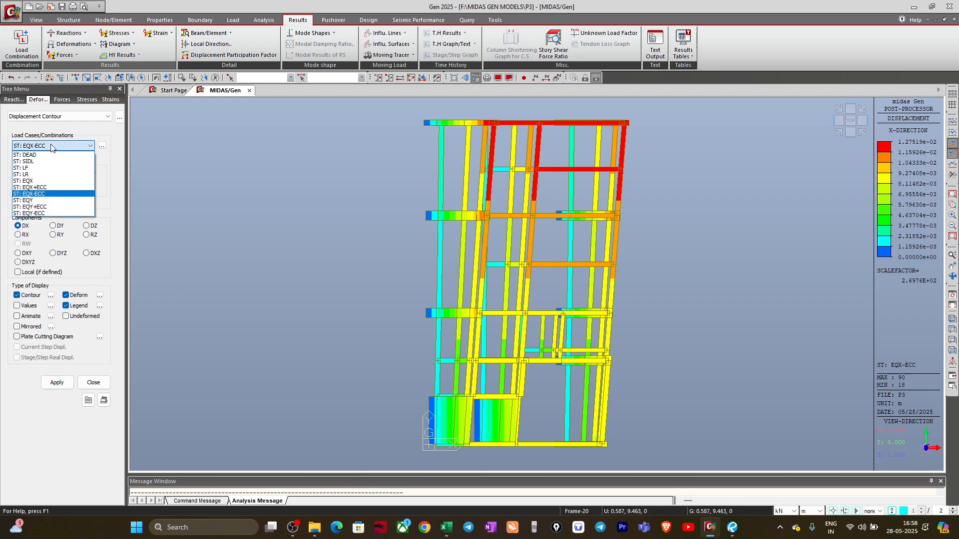
pyautogui.click(35, 201)
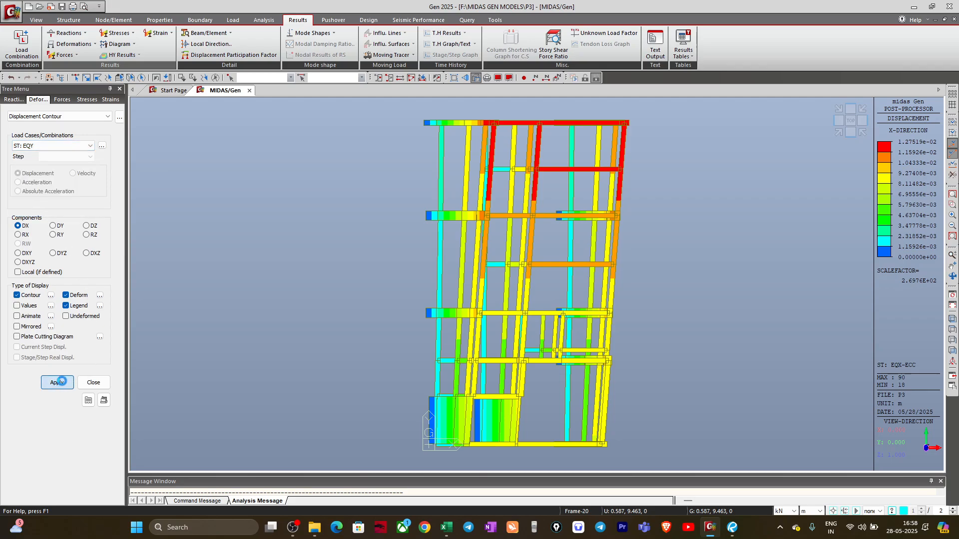
pyautogui.click(61, 383)
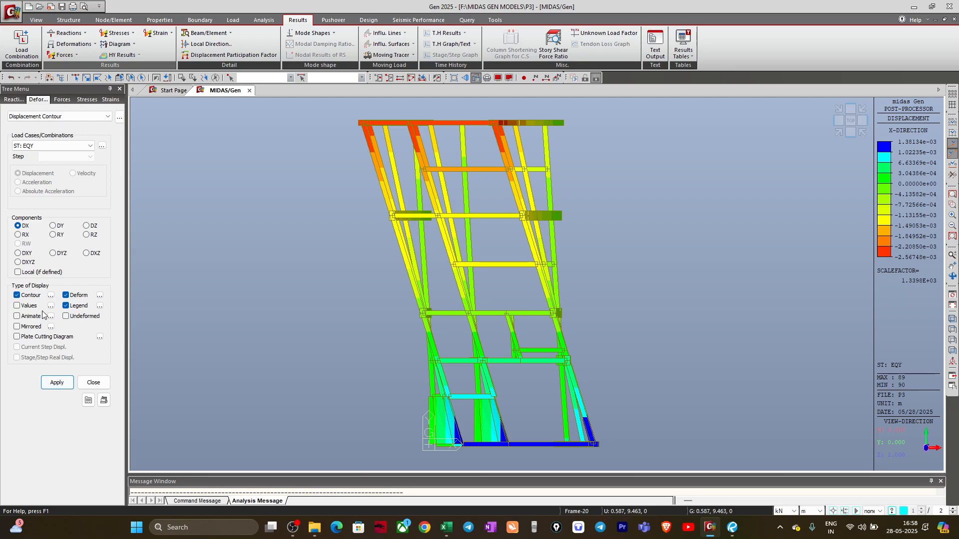
pyautogui.click(42, 145)
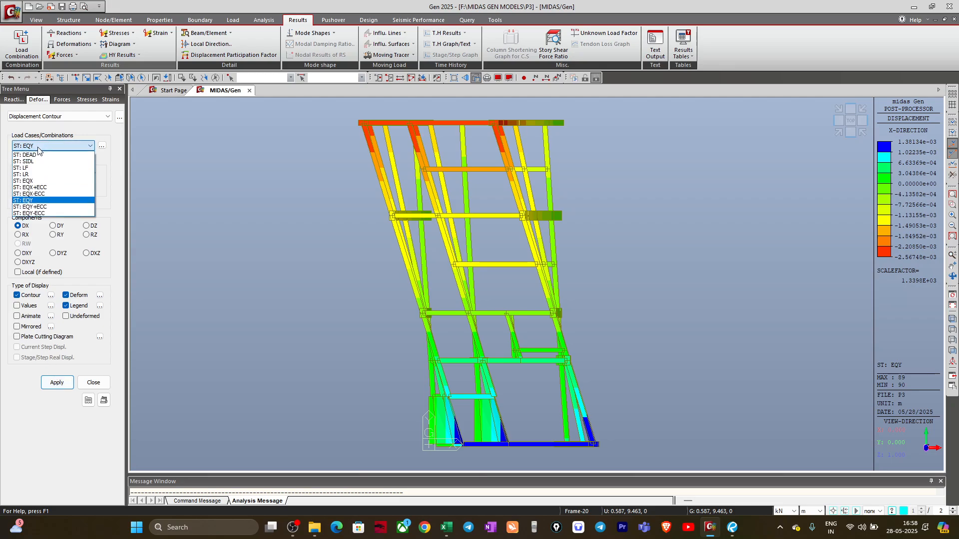
pyautogui.click(40, 207)
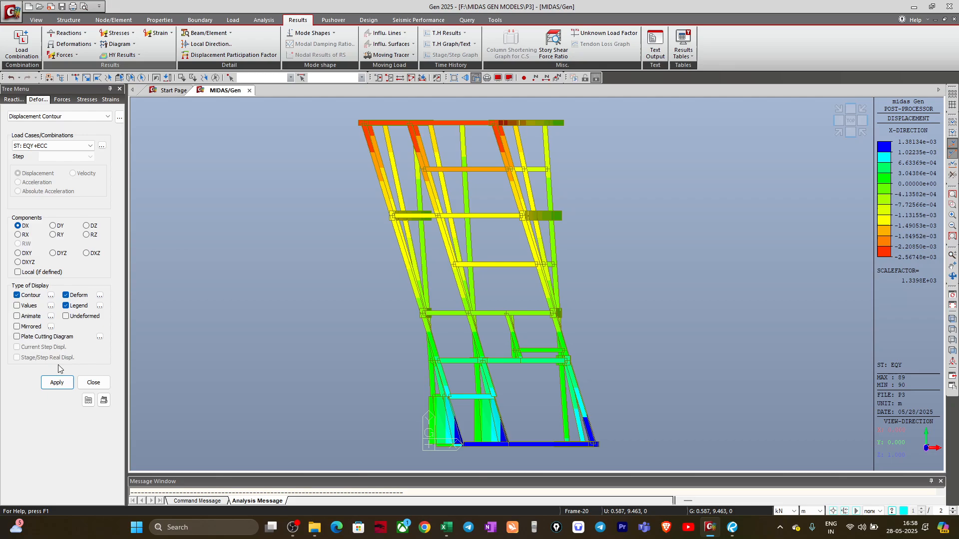
pyautogui.click(60, 382)
pyautogui.click(42, 145)
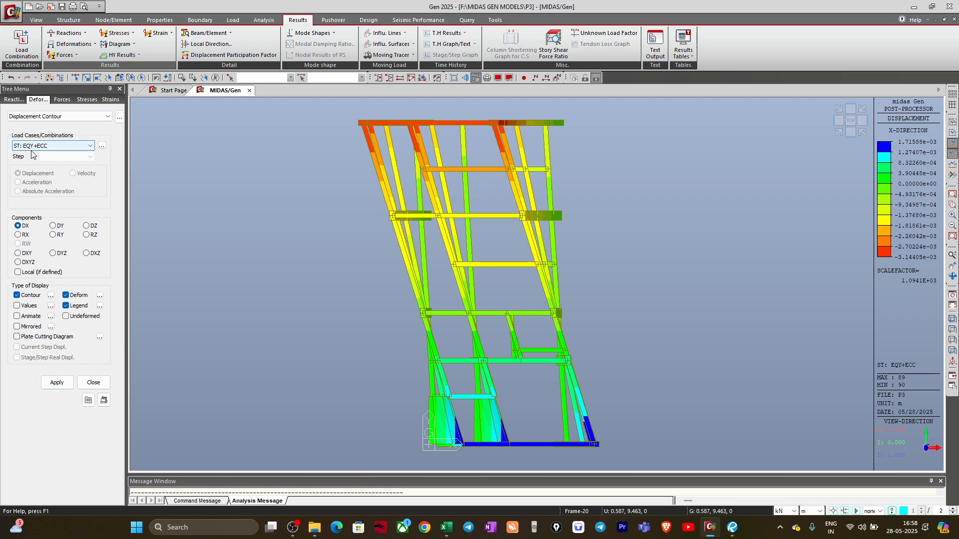
pyautogui.click(37, 213)
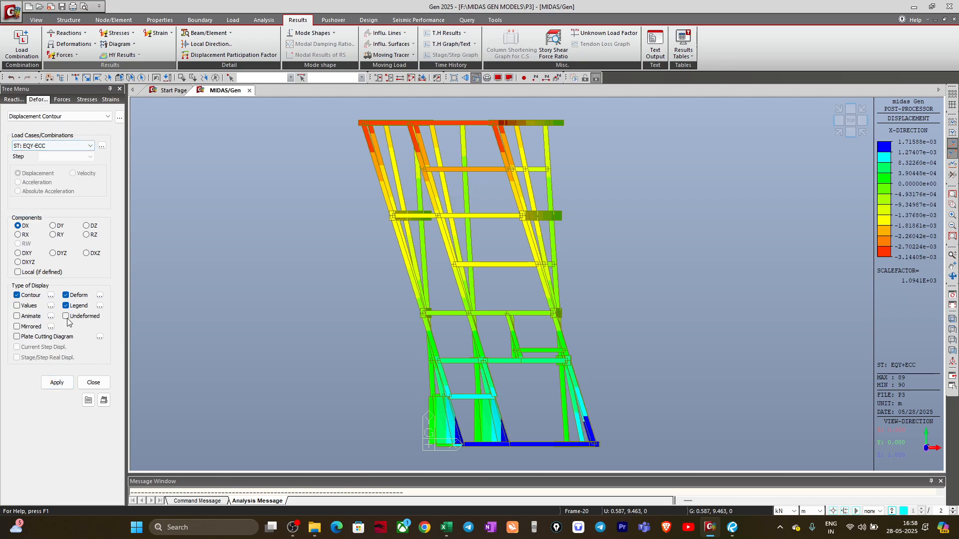
pyautogui.click(56, 380)
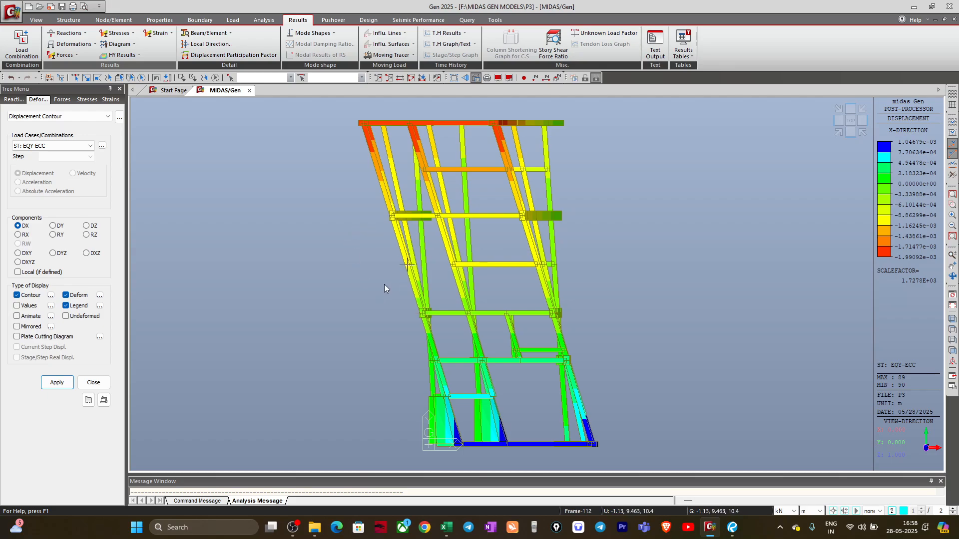
# Show load case EQY in isometric view, with the displacement contour of the DX component and then the DY component.
pyautogui.click(833, 135)
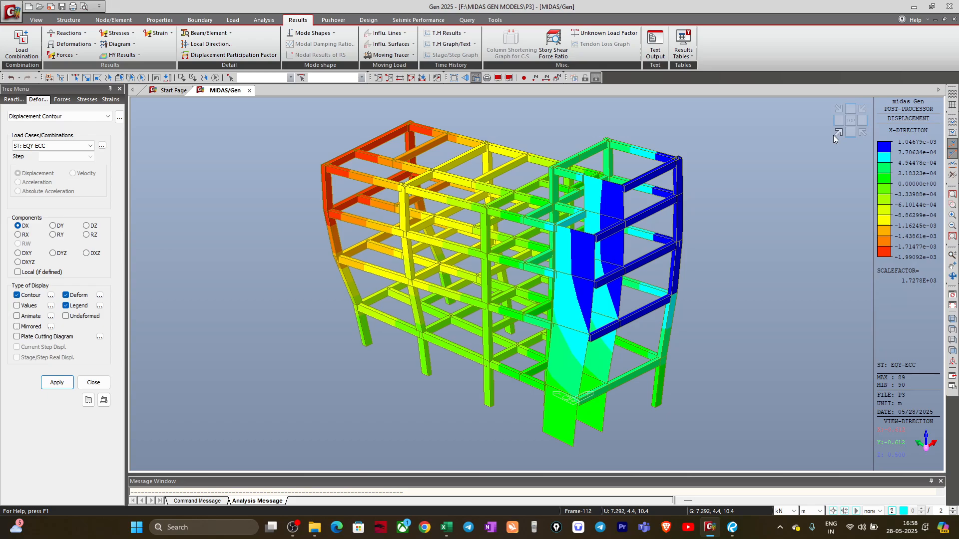
pyautogui.click(43, 145)
pyautogui.click(30, 197)
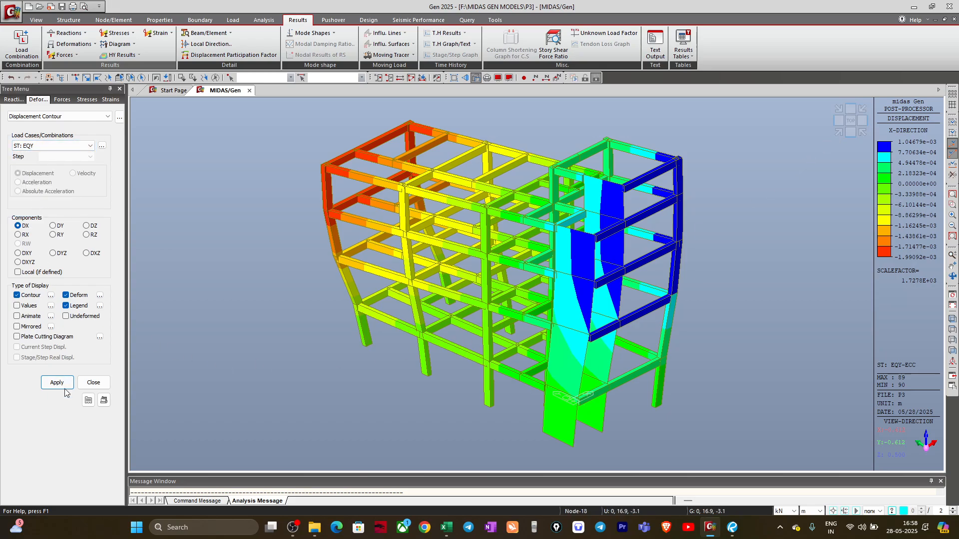
pyautogui.click(64, 385)
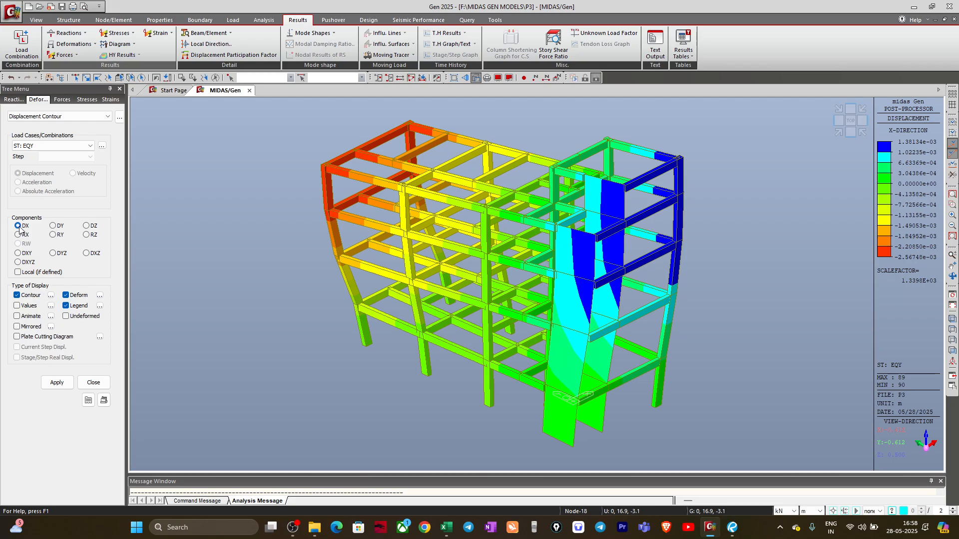
pyautogui.click(52, 226)
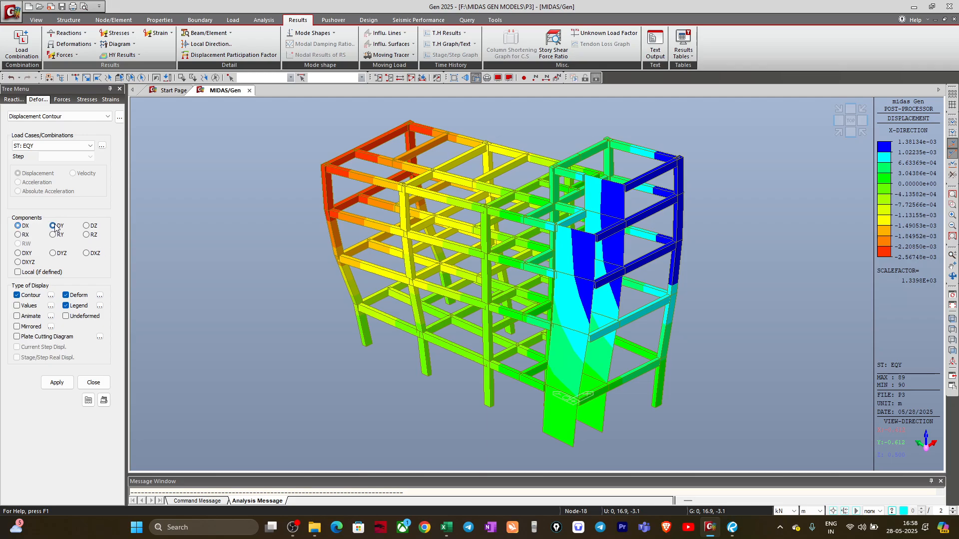
pyautogui.click(55, 385)
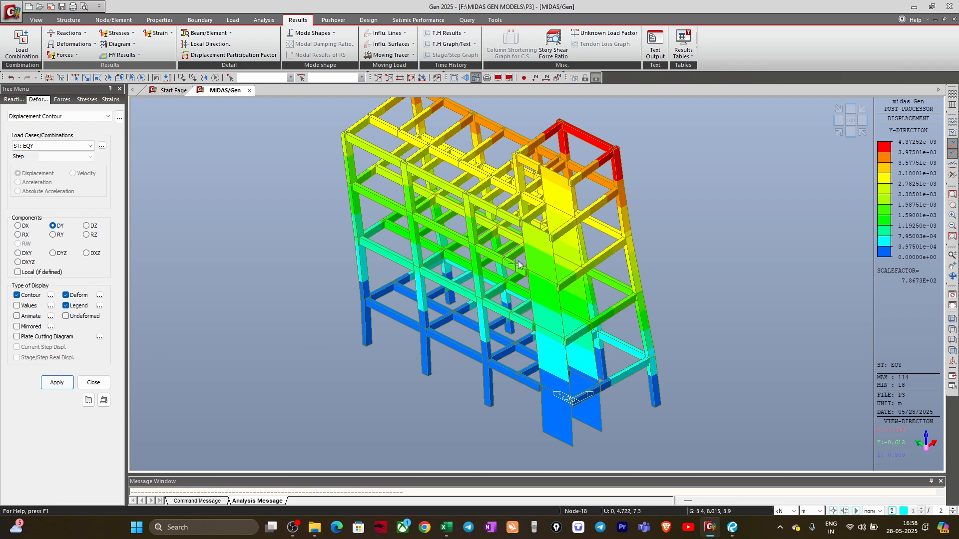
# View the DY displacement contours in plan for load cases EQY, EQY+ECC and EQY-ECC in turn.
pyautogui.click(850, 120)
pyautogui.moveTo(635, 295); pyautogui.dragTo(599, 268, button='middle')
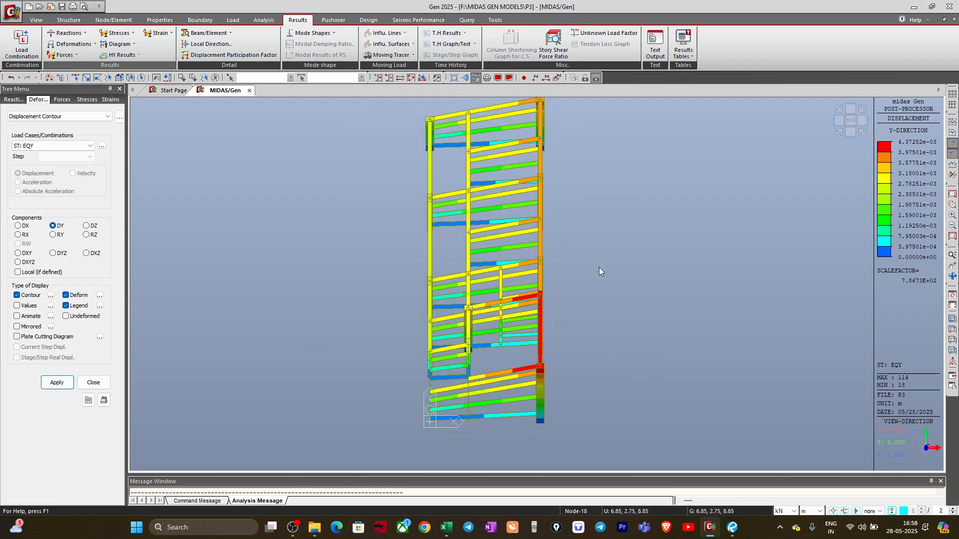
pyautogui.click(70, 146)
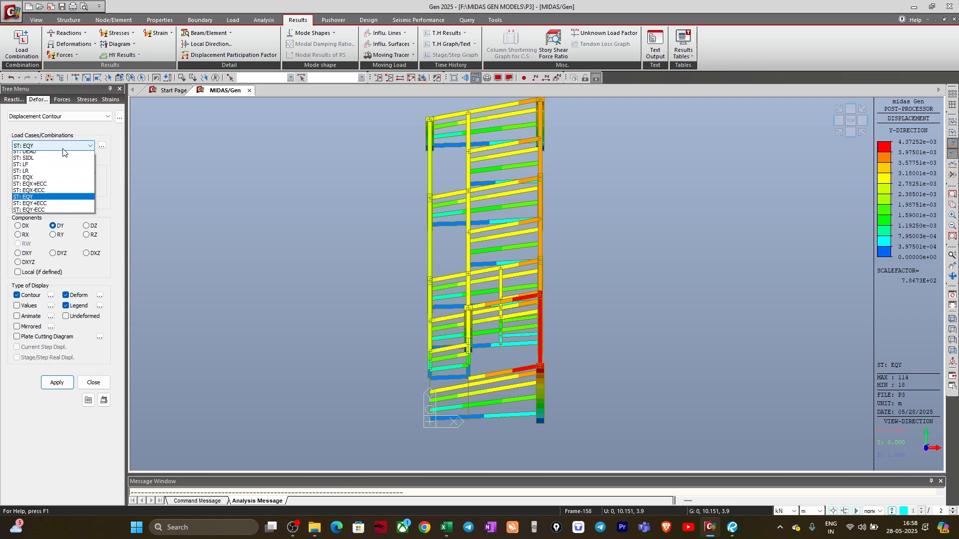
pyautogui.click(50, 207)
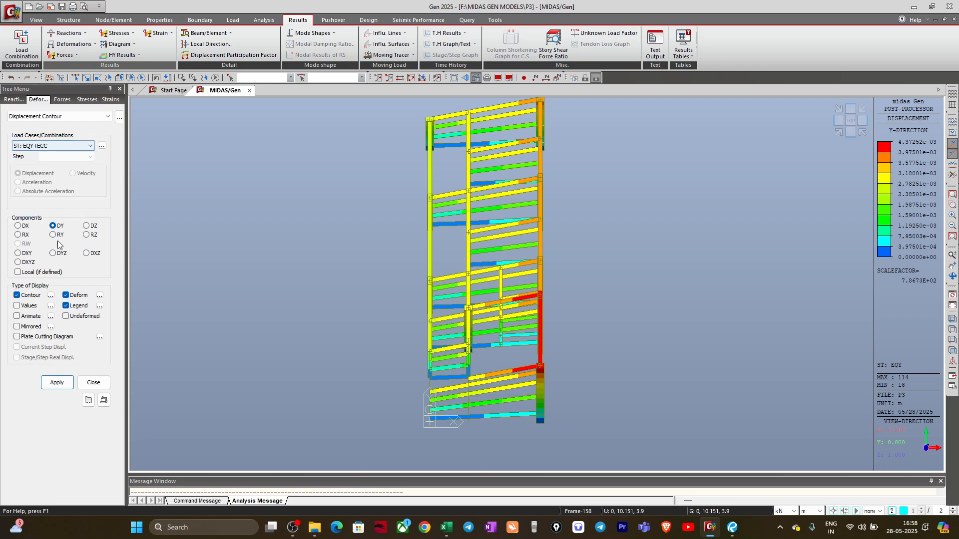
pyautogui.click(51, 384)
pyautogui.click(47, 146)
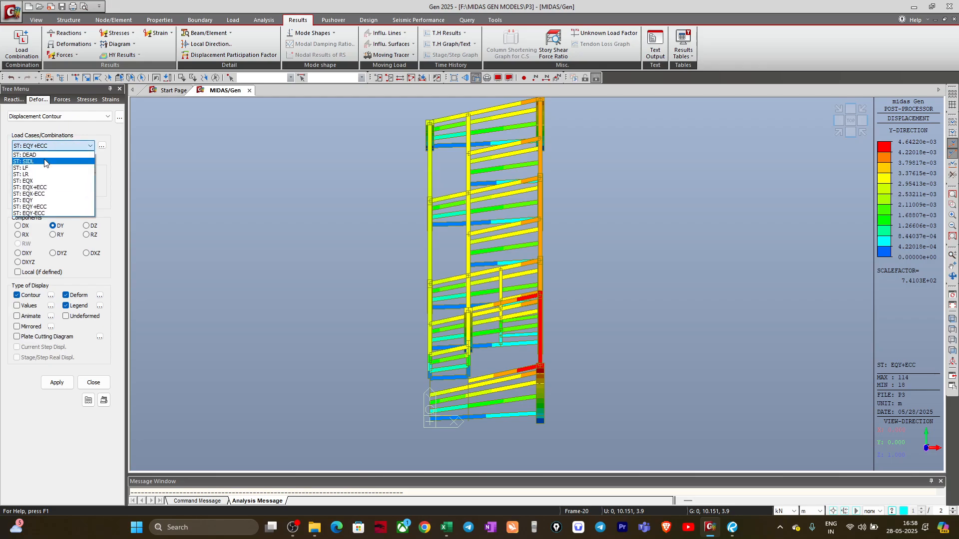
pyautogui.click(37, 214)
pyautogui.click(56, 382)
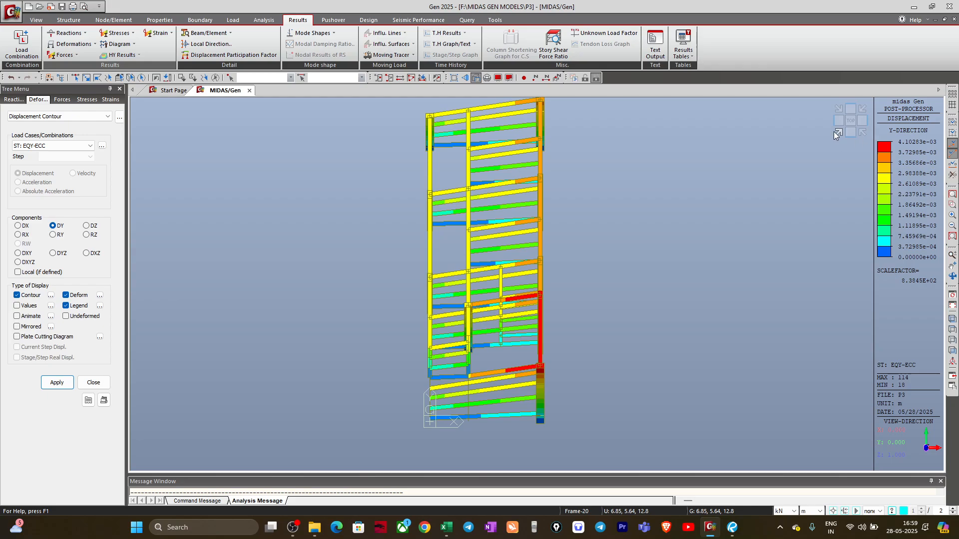
# Return to the isometric view and show the EQX displacement contour for the DY component and then the DX component.
pyautogui.click(862, 132)
pyautogui.click(45, 145)
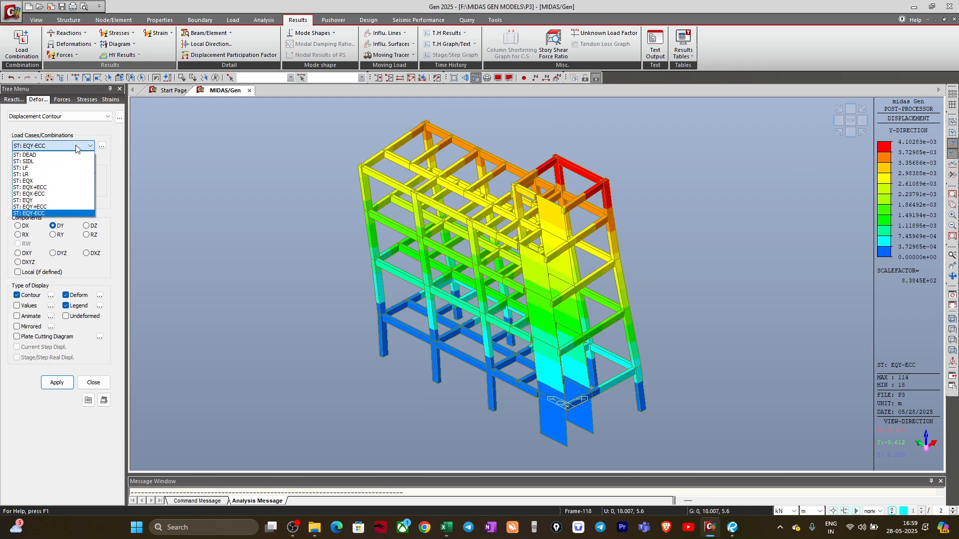
pyautogui.click(39, 181)
pyautogui.click(54, 383)
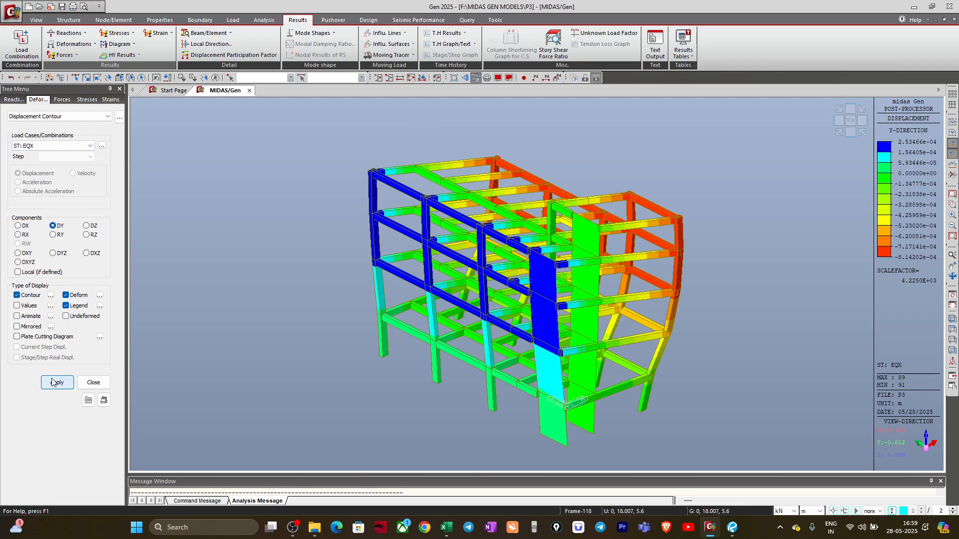
pyautogui.click(20, 226)
pyautogui.click(56, 383)
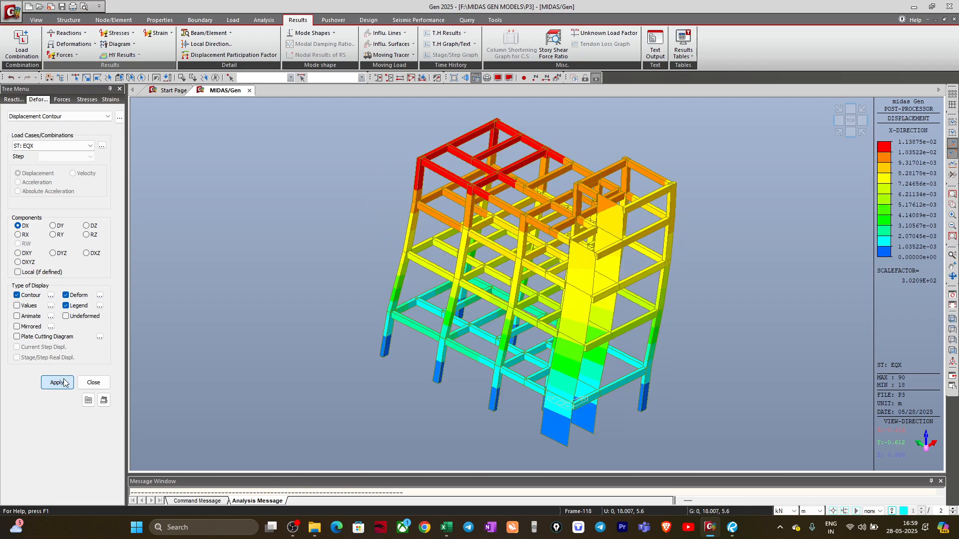
# Show the DY displacement contour for load case EQY and play it as an animation of the deformed frame.
pyautogui.click(46, 146)
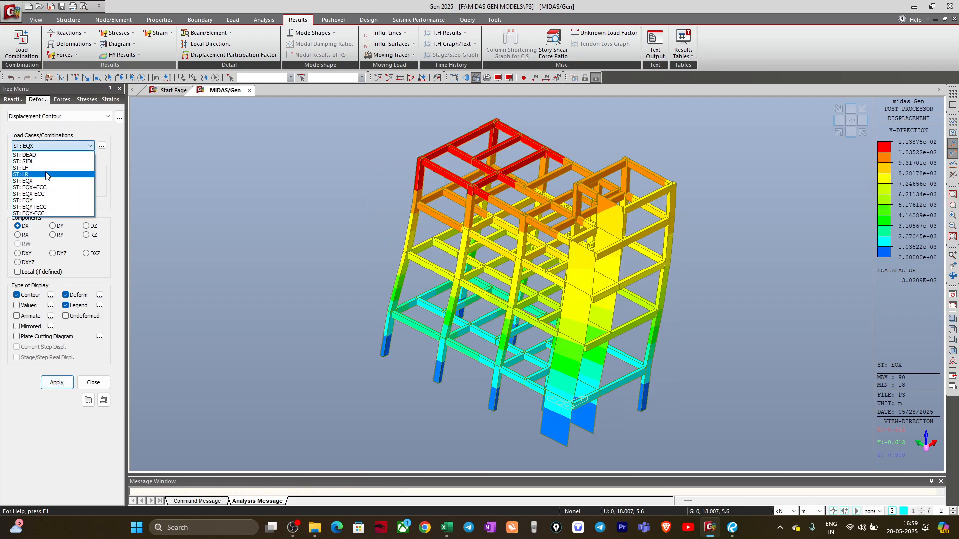
pyautogui.click(35, 198)
pyautogui.click(53, 226)
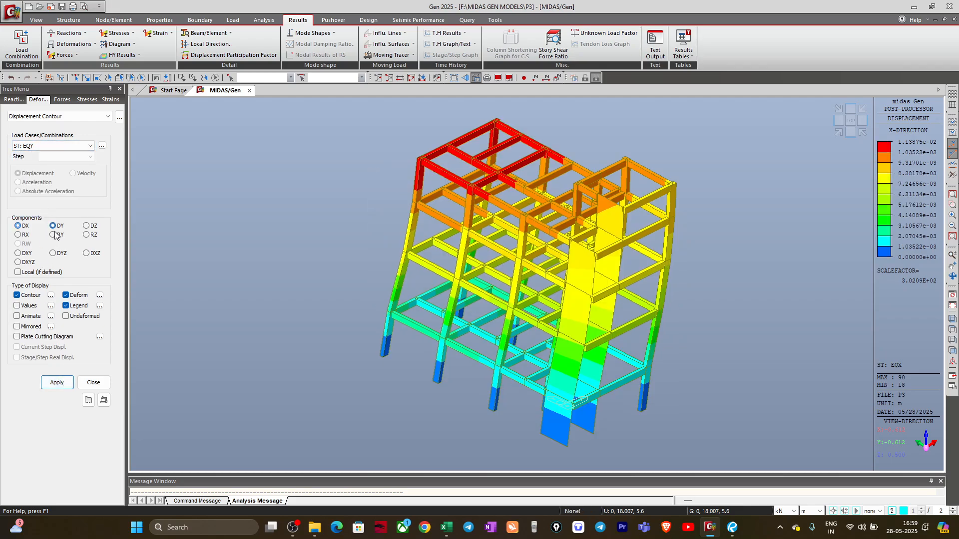
pyautogui.click(56, 383)
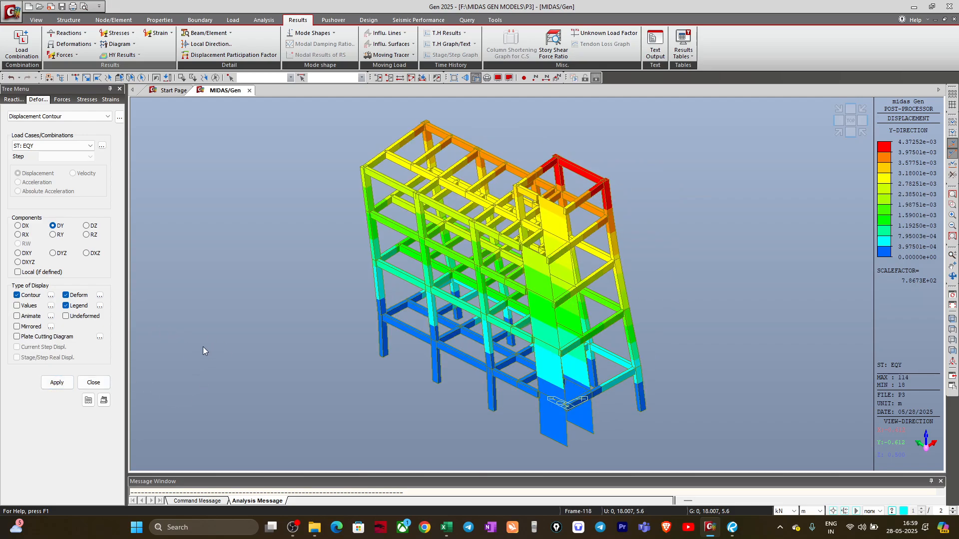
pyautogui.click(29, 316)
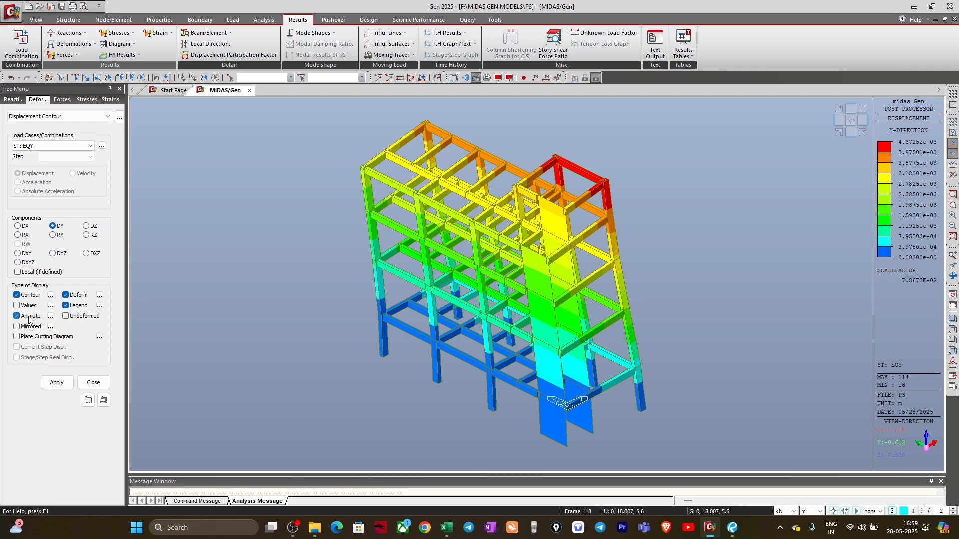
pyautogui.click(56, 382)
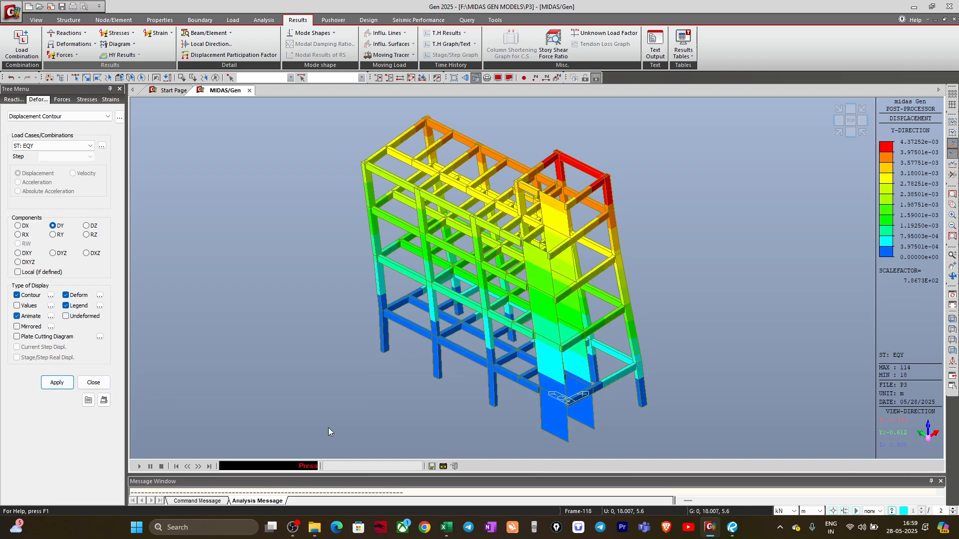
pyautogui.click(443, 467)
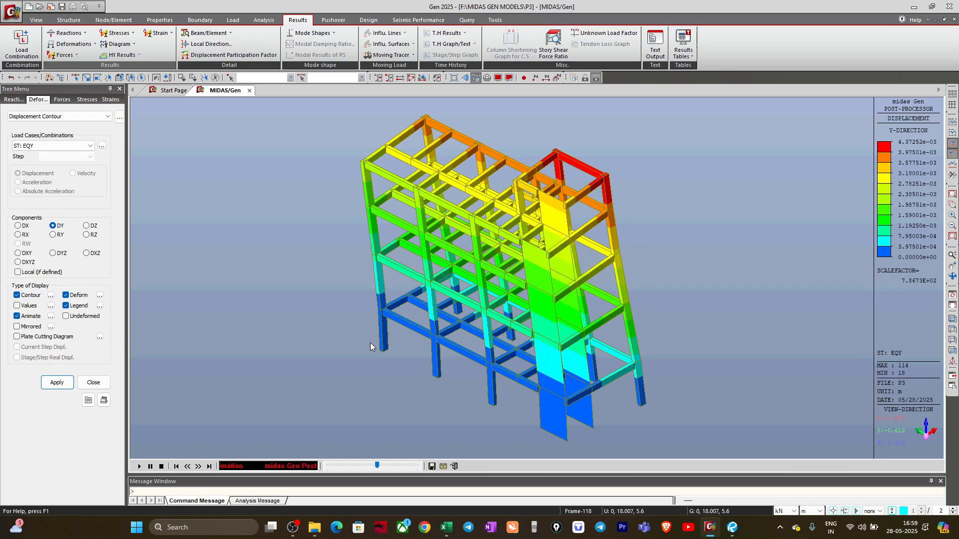
# Animate the DX displacement contour for load case EQX, then close the displacement contour settings.
pyautogui.click(54, 148)
pyautogui.click(30, 181)
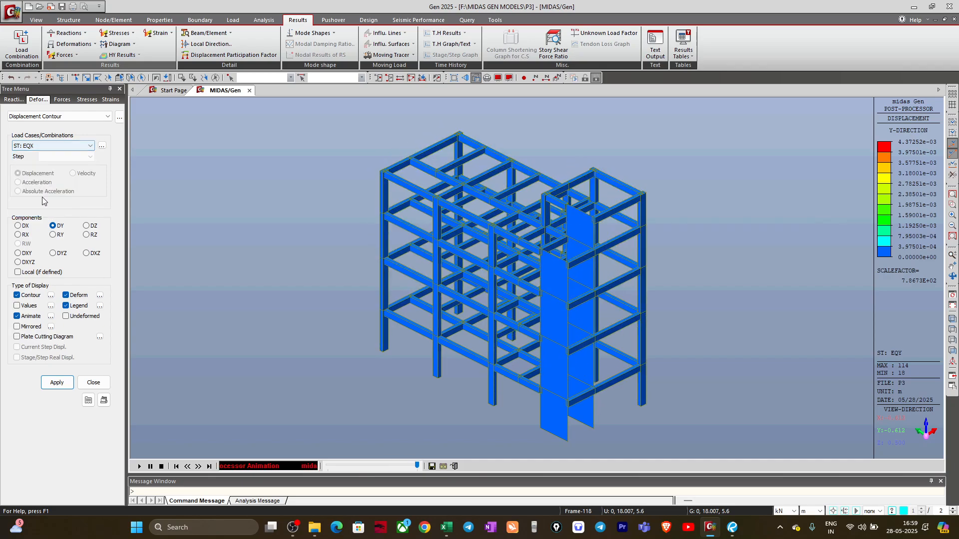
pyautogui.click(19, 225)
pyautogui.click(56, 383)
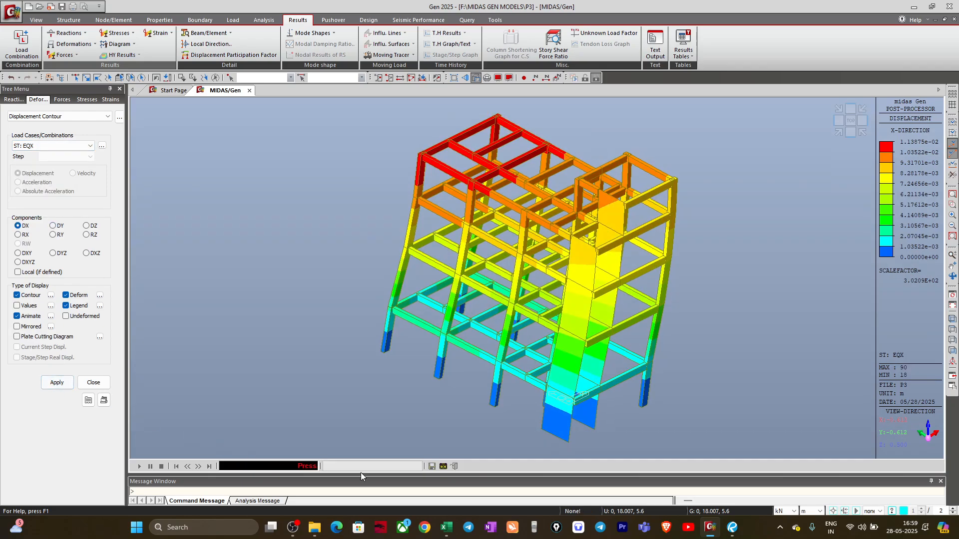
pyautogui.click(443, 466)
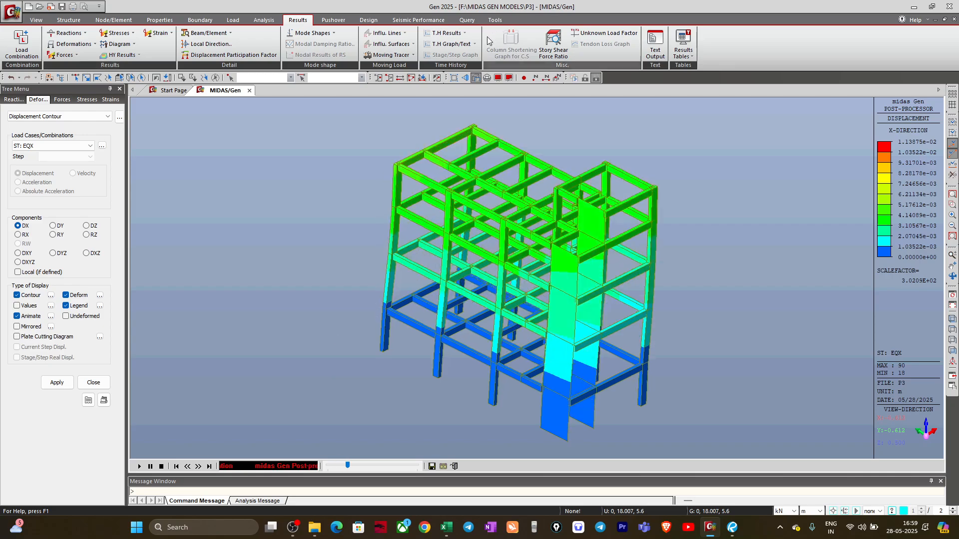
pyautogui.click(93, 383)
# Open the static seismic load specification of EQX and view its seismic load profile of X-direction story forces.
pyautogui.click(233, 19)
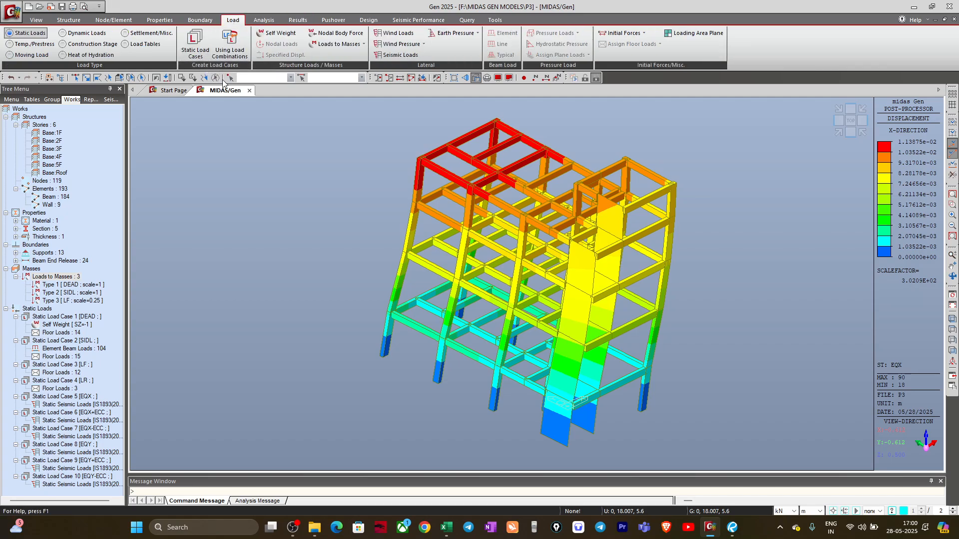
pyautogui.click(400, 55)
pyautogui.click(30, 60)
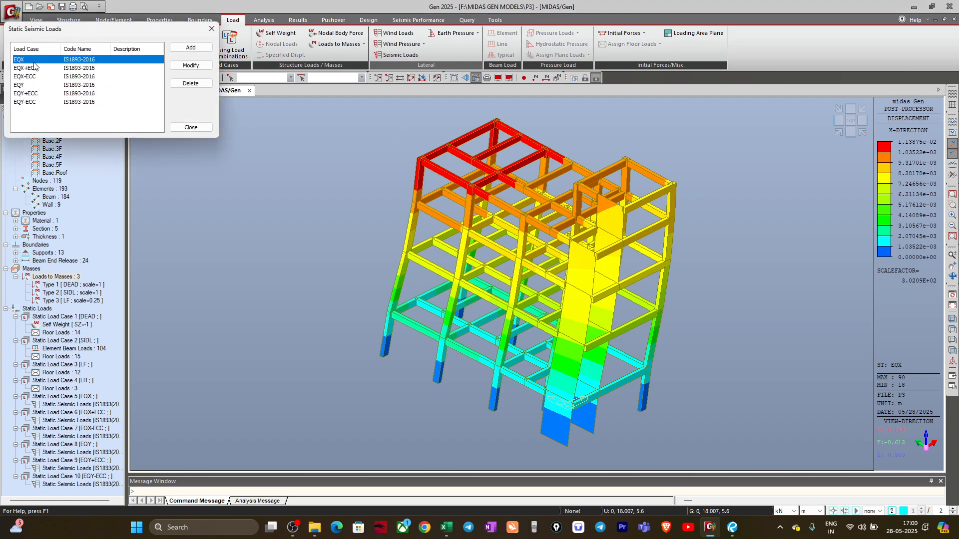
pyautogui.click(189, 66)
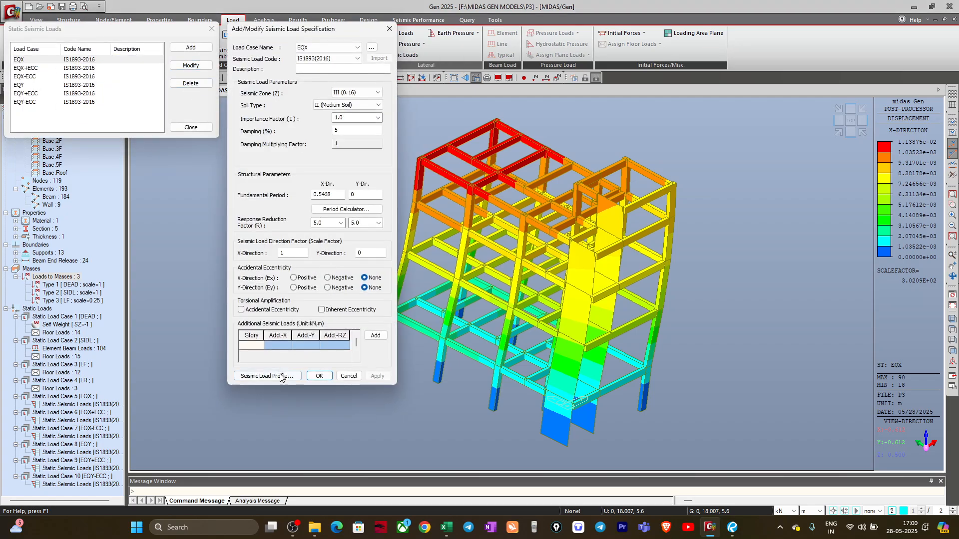
pyautogui.click(277, 378)
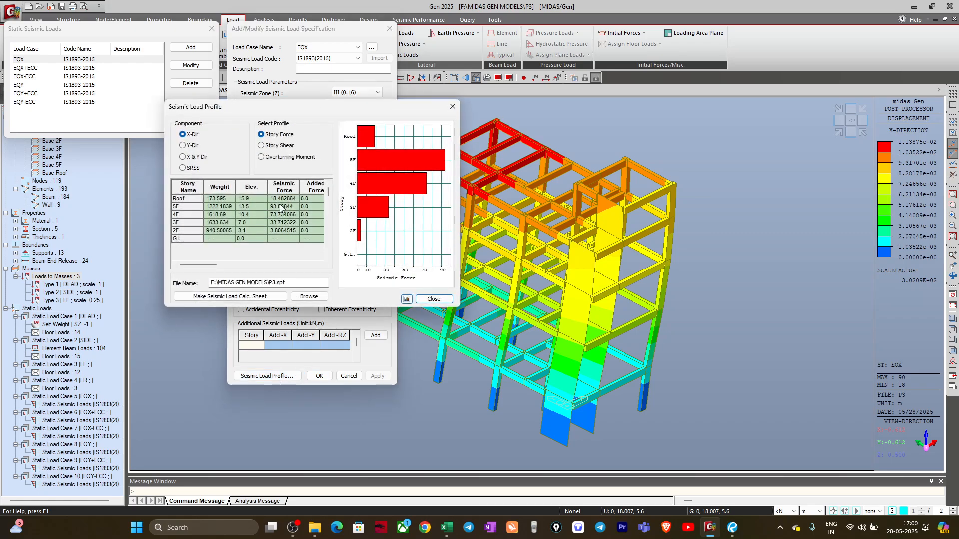
# Generate the EQX seismic load calculation sheet, overwriting P3.spf, review its base shear and eccentricity data, and close the seismic load dialogs.
pyautogui.click(260, 302)
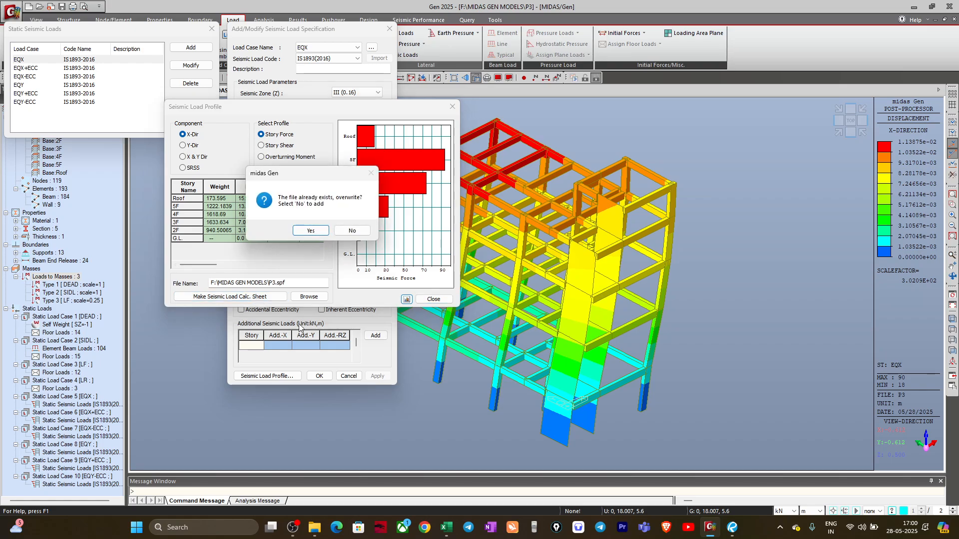
pyautogui.click(310, 231)
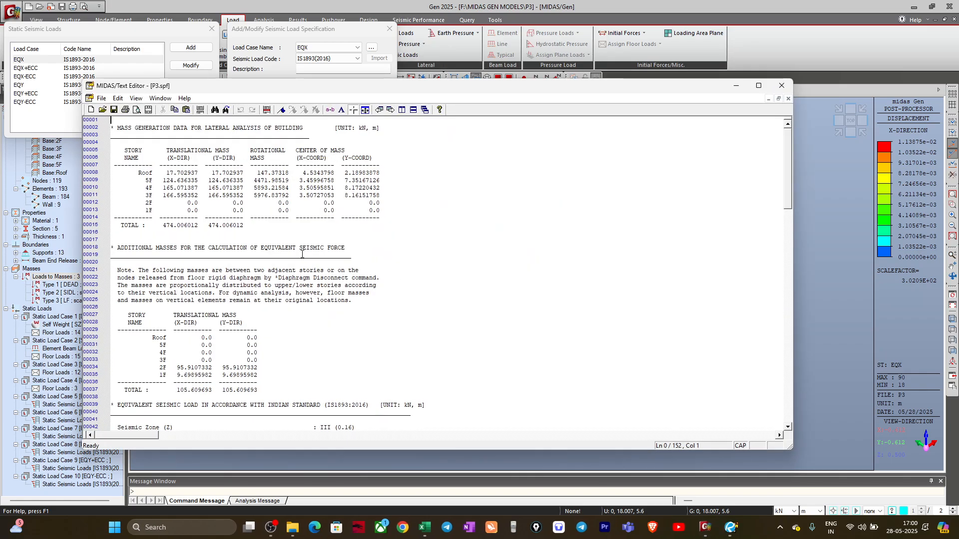
pyautogui.scroll(-13, 221, 284)
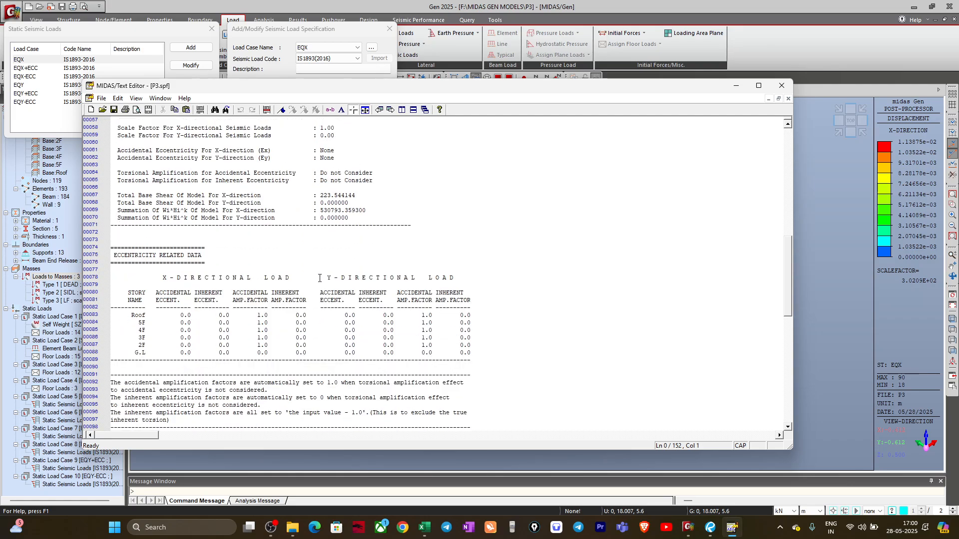
pyautogui.scroll(-11, 320, 245)
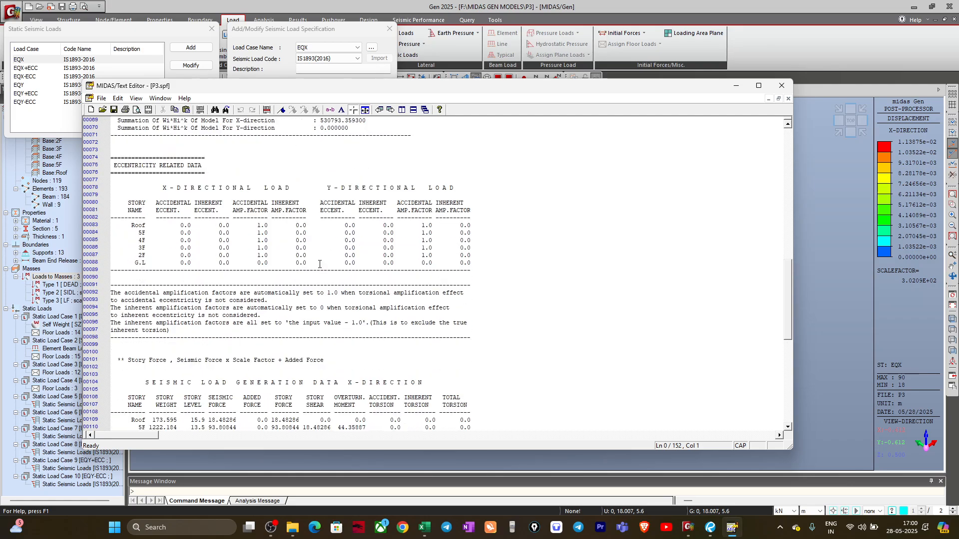
pyautogui.scroll(20, 320, 265)
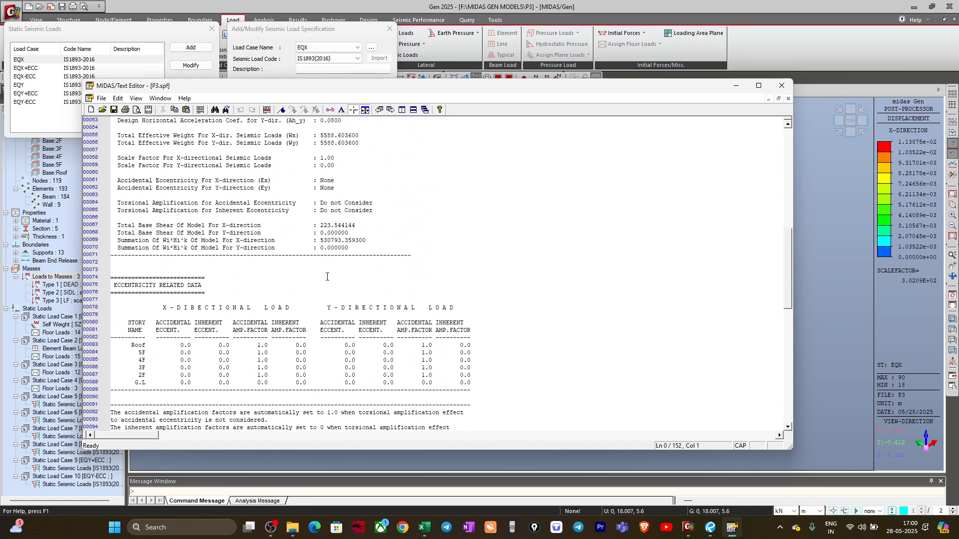
pyautogui.click(782, 86)
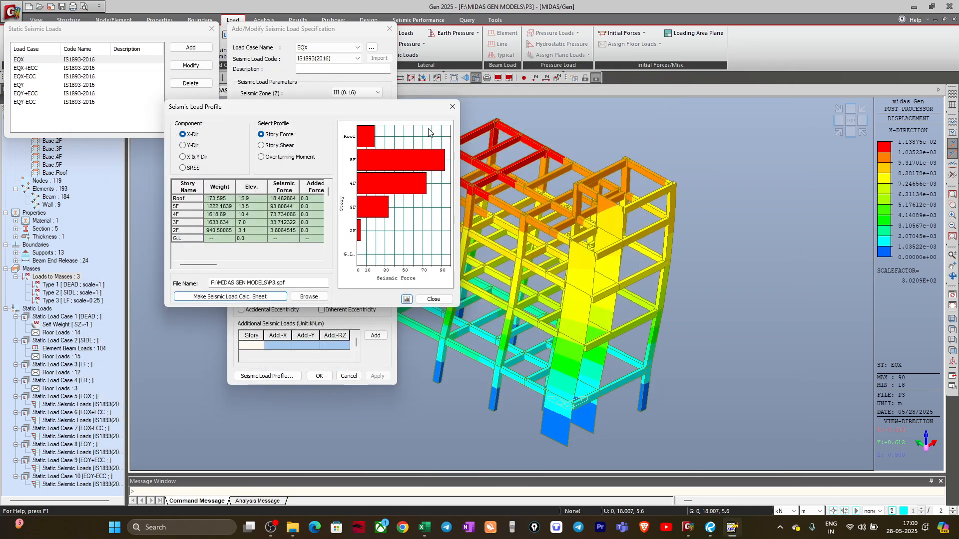
pyautogui.click(443, 110)
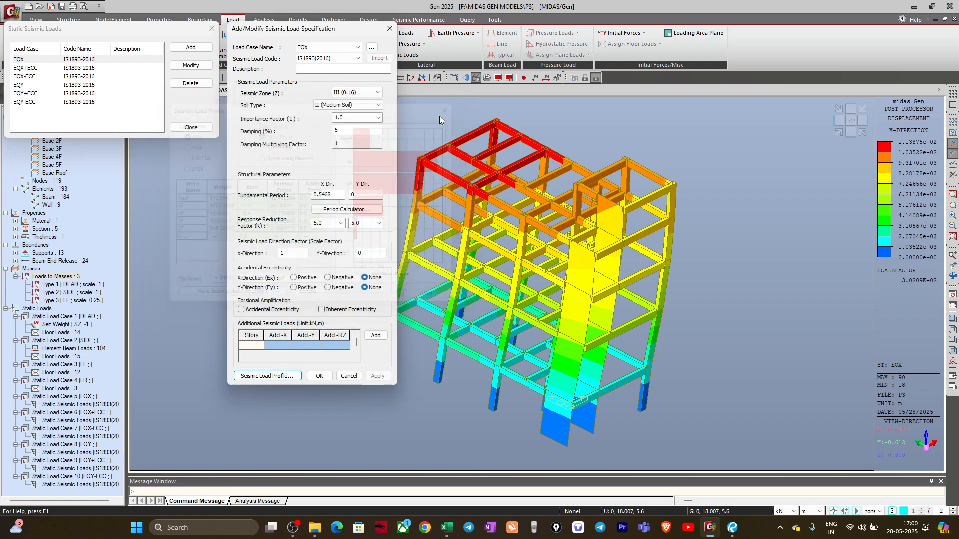
pyautogui.click(389, 28)
pyautogui.click(213, 31)
pyautogui.moveTo(251, 292)
pyautogui.mouseDown(button='middle')
pyautogui.moveTo(229, 316)
pyautogui.moveTo(240, 281)
pyautogui.mouseUp(button='middle')
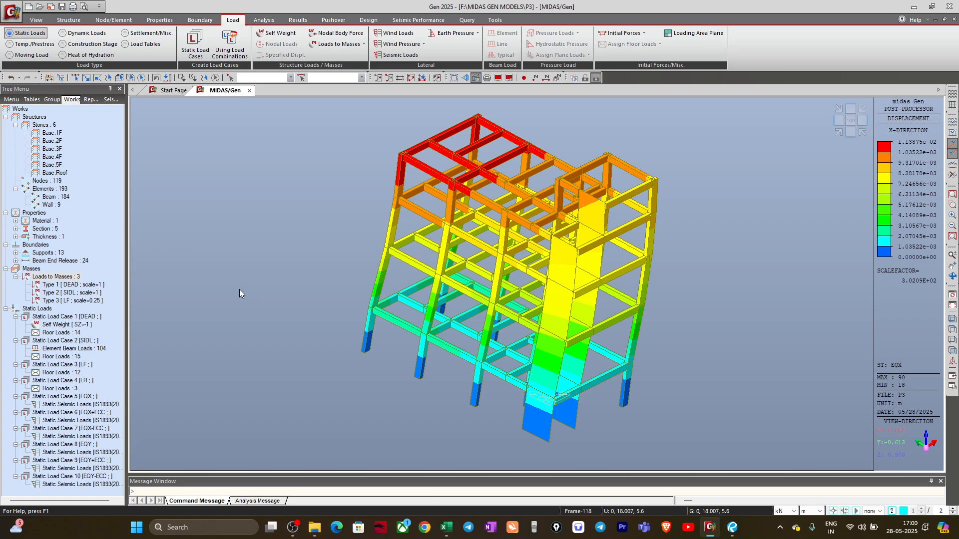